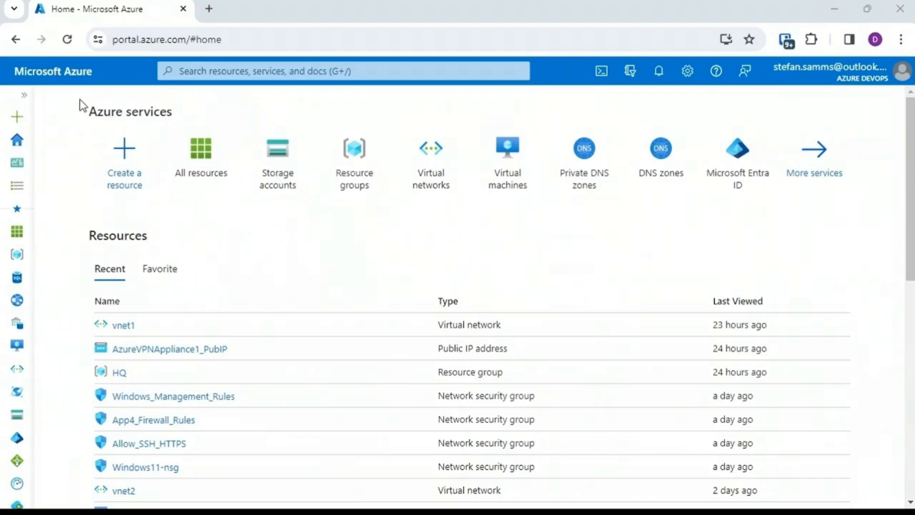
# Open the list of storage accounts and start creating a new storage account.
pyautogui.click(23, 96)
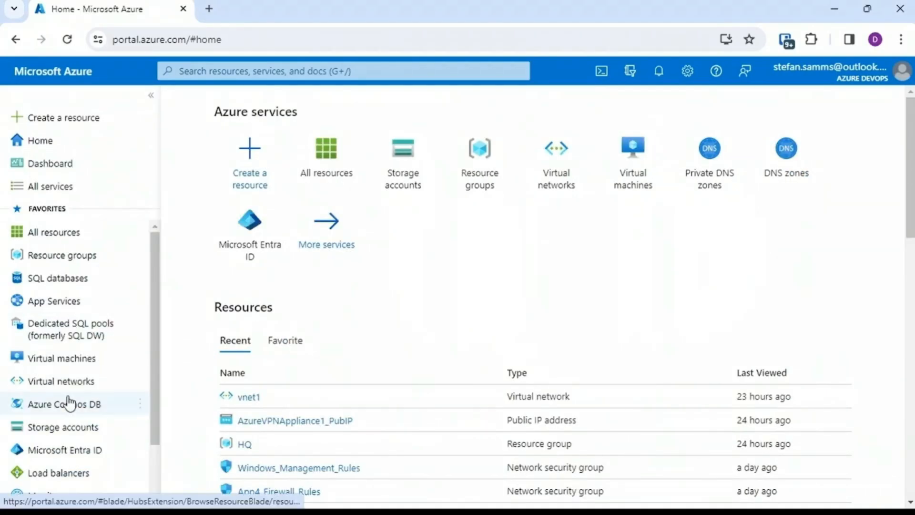
pyautogui.click(76, 431)
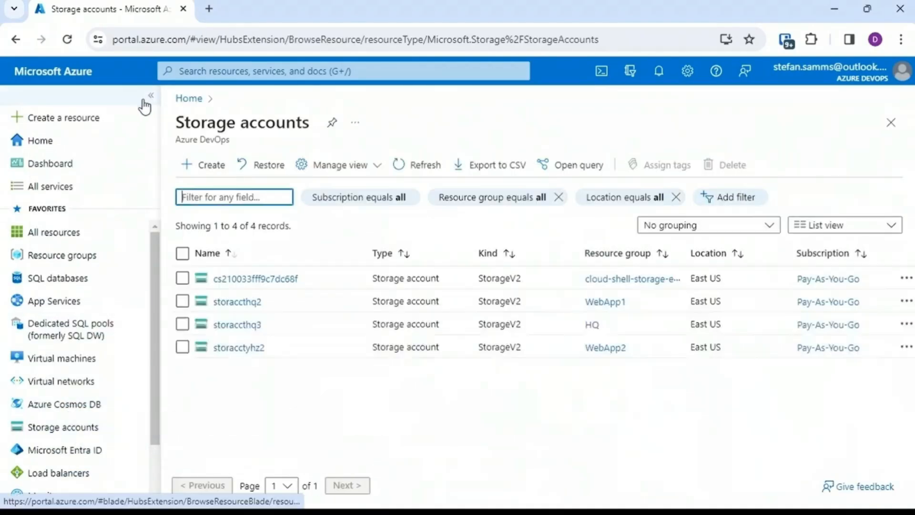
pyautogui.click(151, 96)
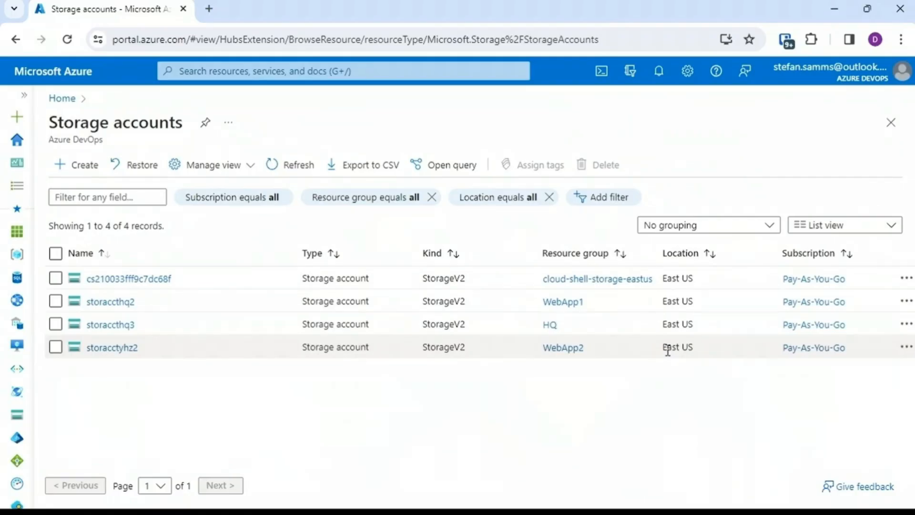
pyautogui.click(84, 168)
# Assign the new storage account to the HQ resource group and name it storacctyhz44.
pyautogui.scroll(-3, 415, 281)
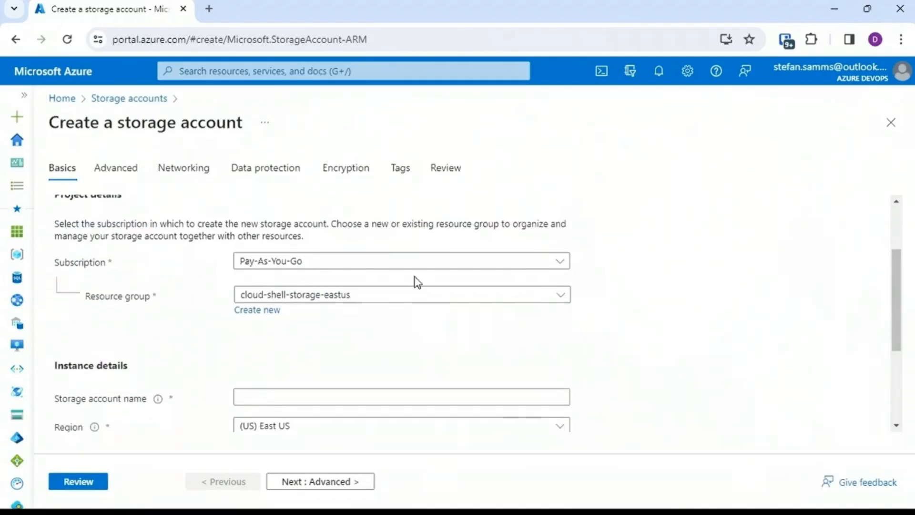
pyautogui.click(317, 295)
pyautogui.click(585, 335)
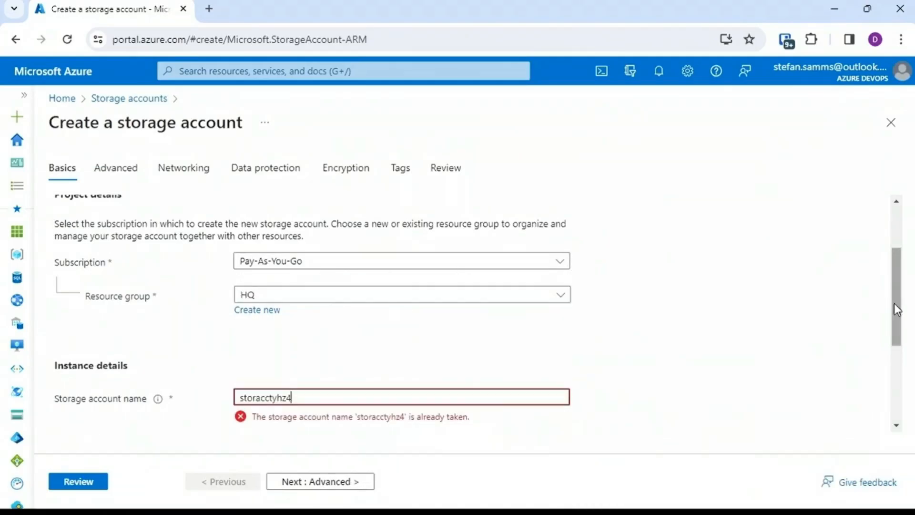
pyautogui.write('4')
pyautogui.moveTo(894, 309); pyautogui.dragTo(897, 347)
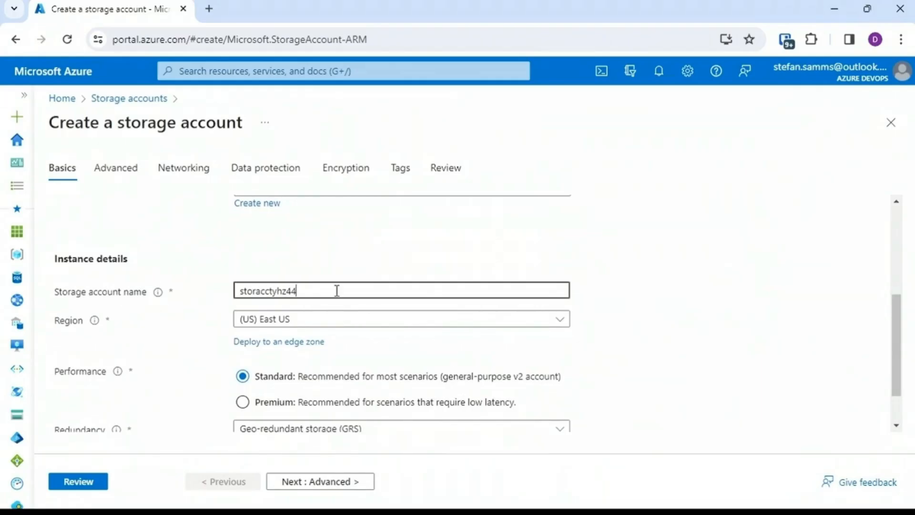
# Set the storage account's region to (Canada) Canada East and choose Geo-redundant storage (GRS) as its redundancy.
pyautogui.click(562, 323)
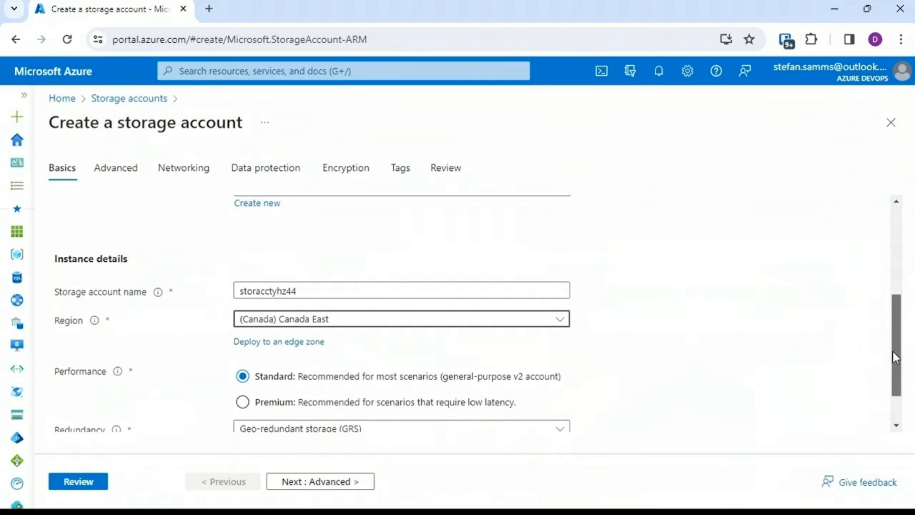
pyautogui.moveTo(893, 353); pyautogui.dragTo(893, 389)
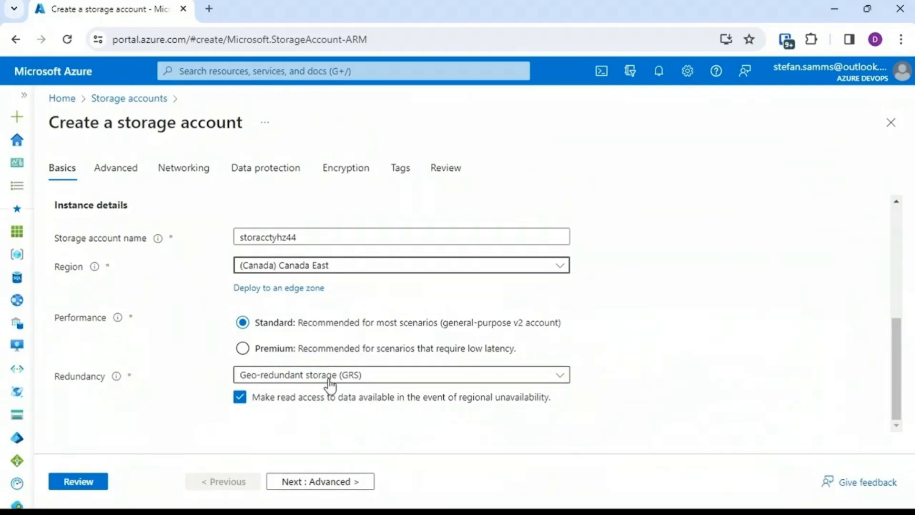
pyautogui.click(383, 375)
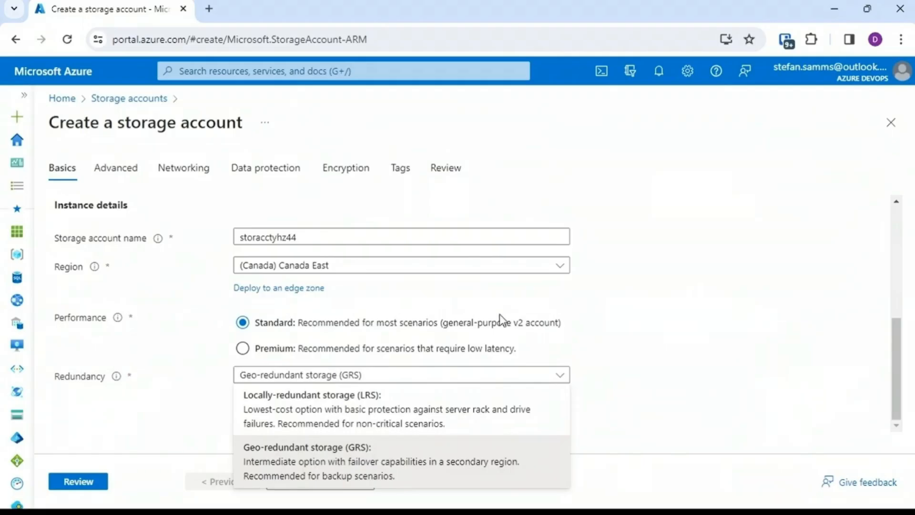
pyautogui.click(417, 464)
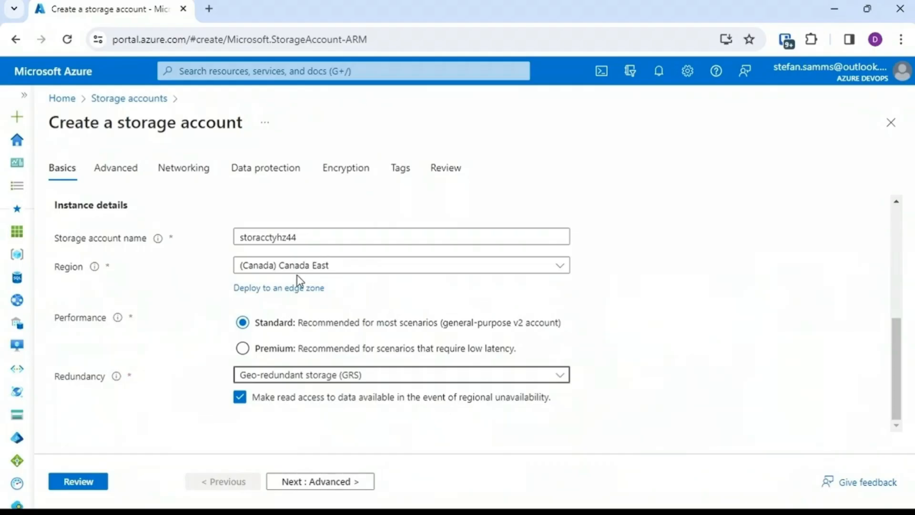
# Examine the minimum TLS version choices and the blob storage options in the Advanced settings.
pyautogui.moveTo(896, 242); pyautogui.dragTo(912, 292)
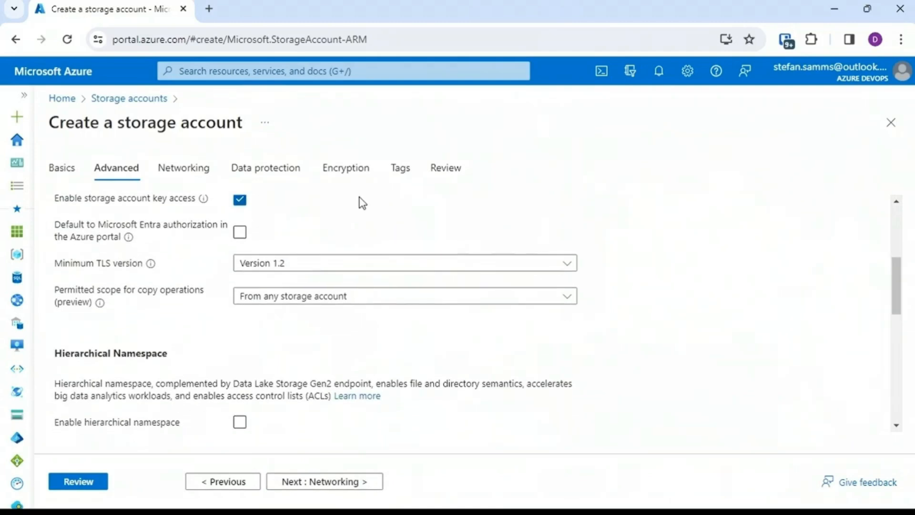
pyautogui.click(261, 264)
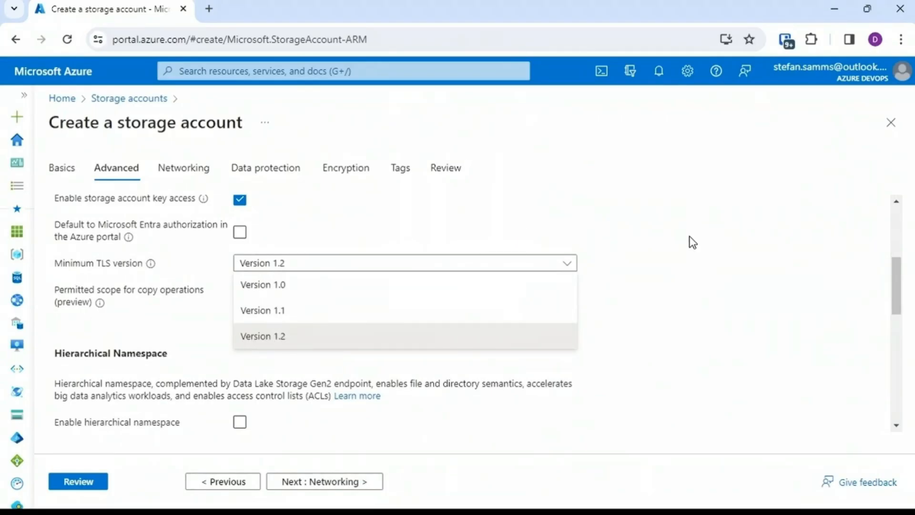
pyautogui.press('Escape')
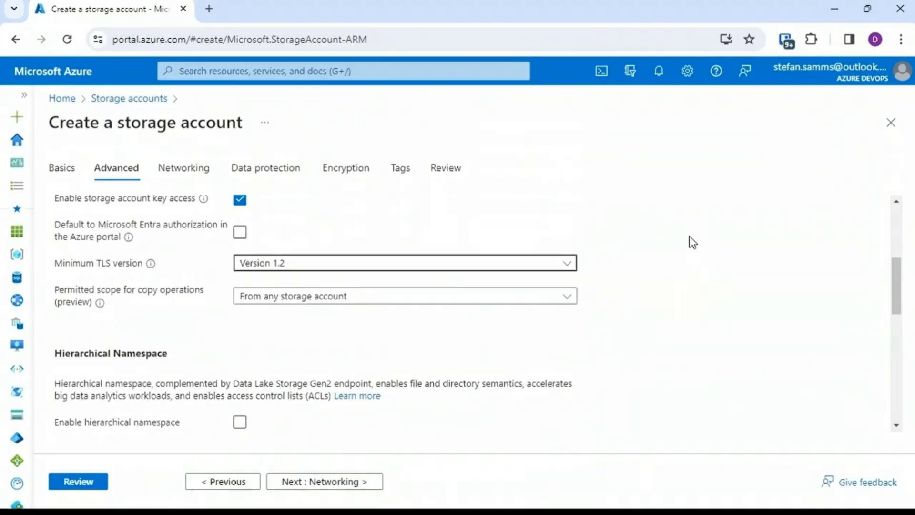
pyautogui.scroll(-10, 692, 242)
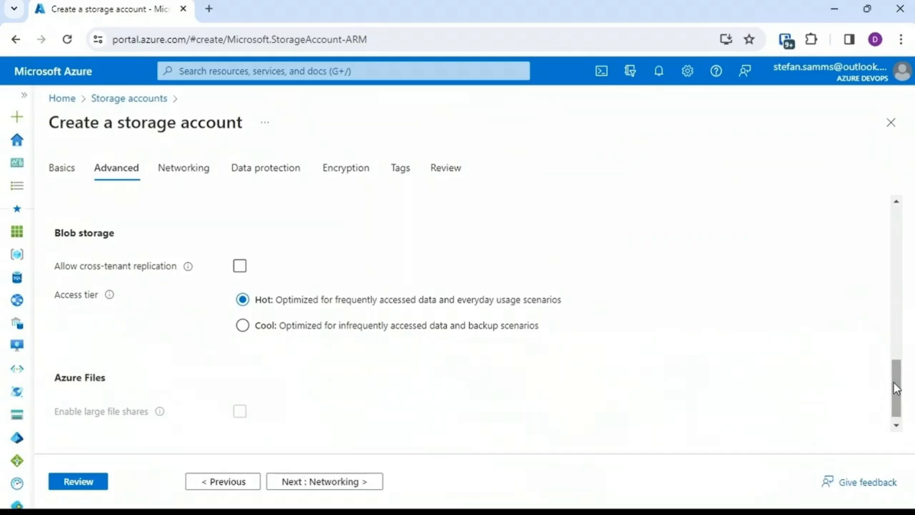
# Compare the network access options in the Networking settings and enable public access from all networks.
pyautogui.click(350, 485)
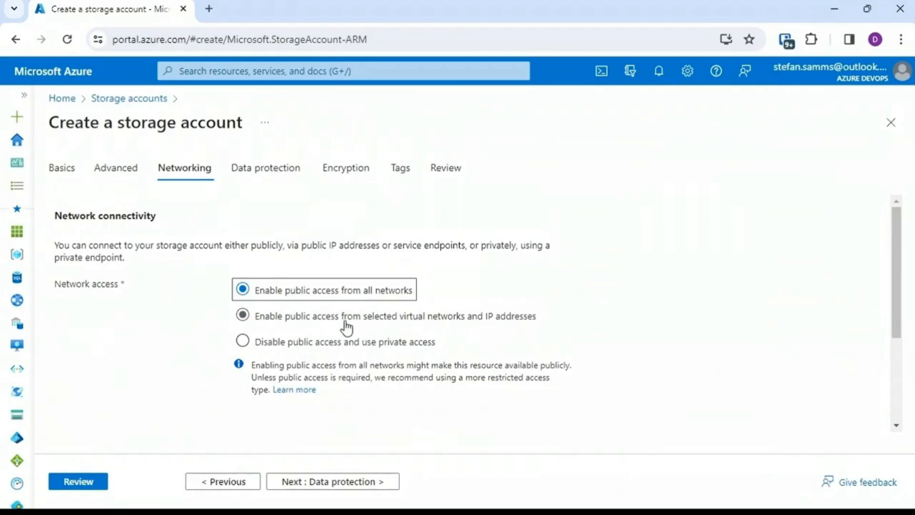
pyautogui.click(367, 328)
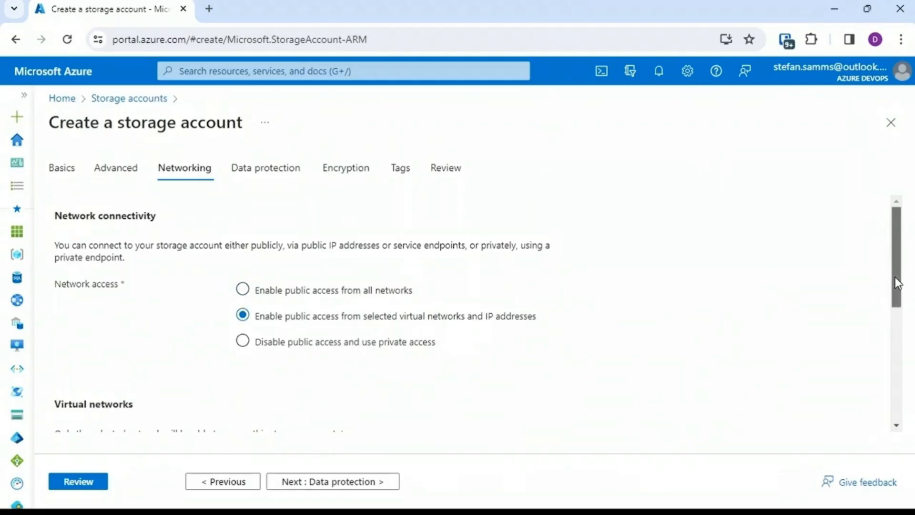
pyautogui.moveTo(898, 284); pyautogui.dragTo(891, 267)
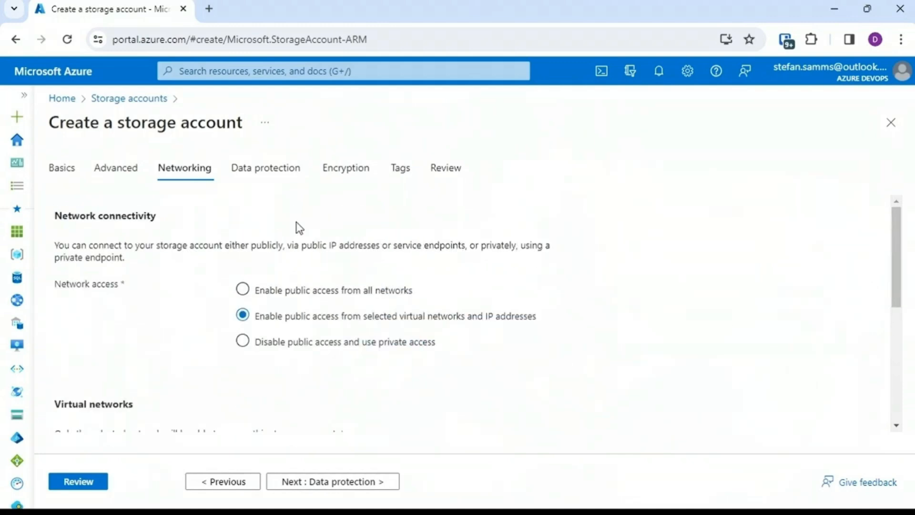
pyautogui.click(296, 342)
pyautogui.moveTo(894, 235); pyautogui.dragTo(900, 328)
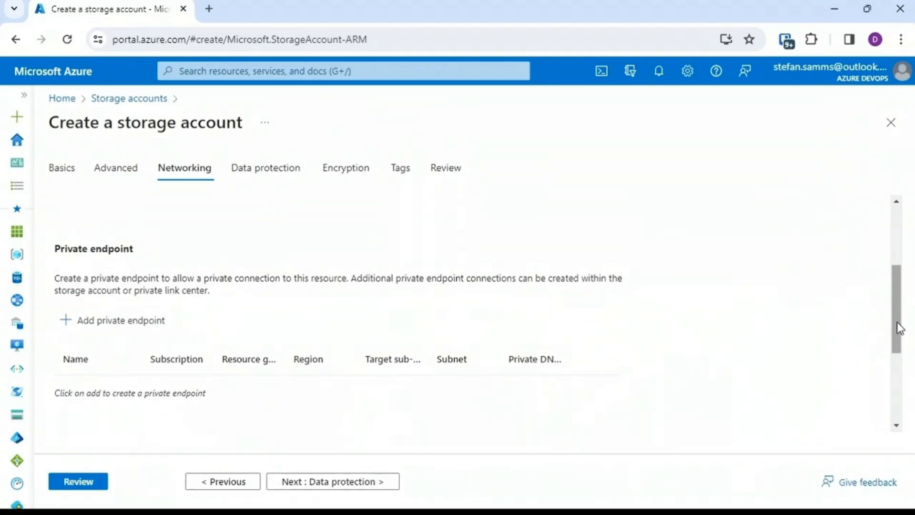
pyautogui.moveTo(899, 328); pyautogui.dragTo(882, 260)
pyautogui.click(308, 296)
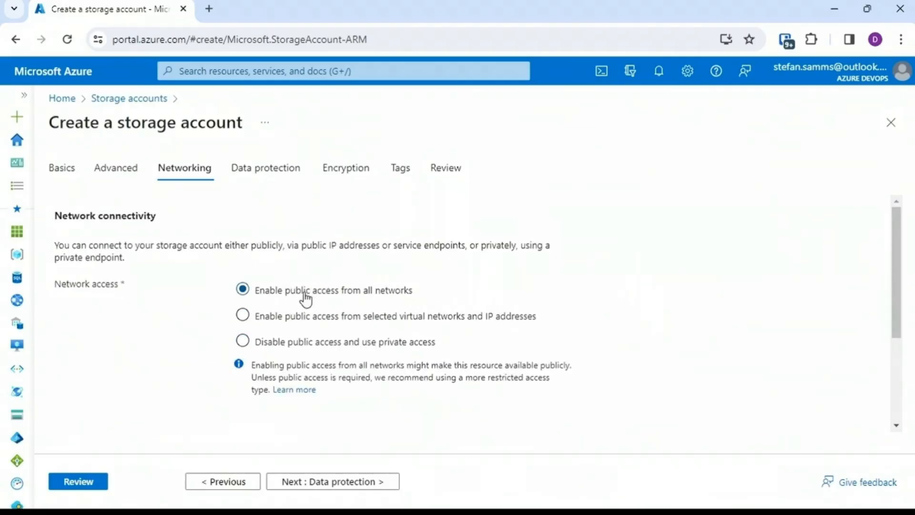
# Examine the soft-delete retention periods, blob versioning and access control options in the Data protection settings.
pyautogui.click(360, 482)
pyautogui.moveTo(894, 232); pyautogui.dragTo(894, 263)
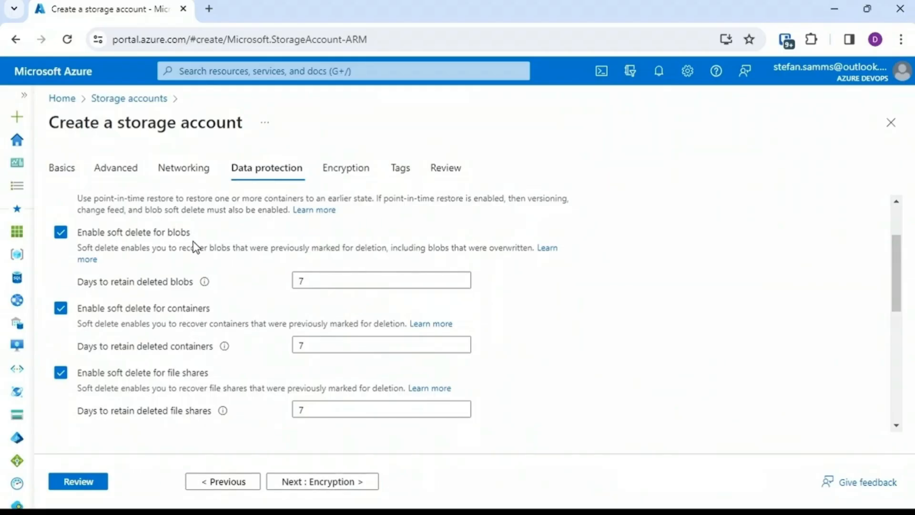
pyautogui.click(324, 284)
pyautogui.moveTo(324, 284); pyautogui.dragTo(267, 282)
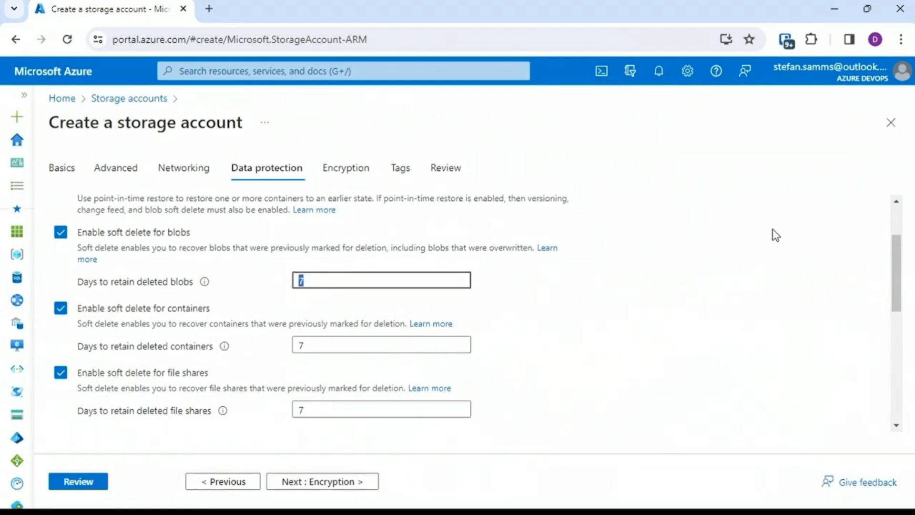
pyautogui.moveTo(889, 273); pyautogui.dragTo(904, 377)
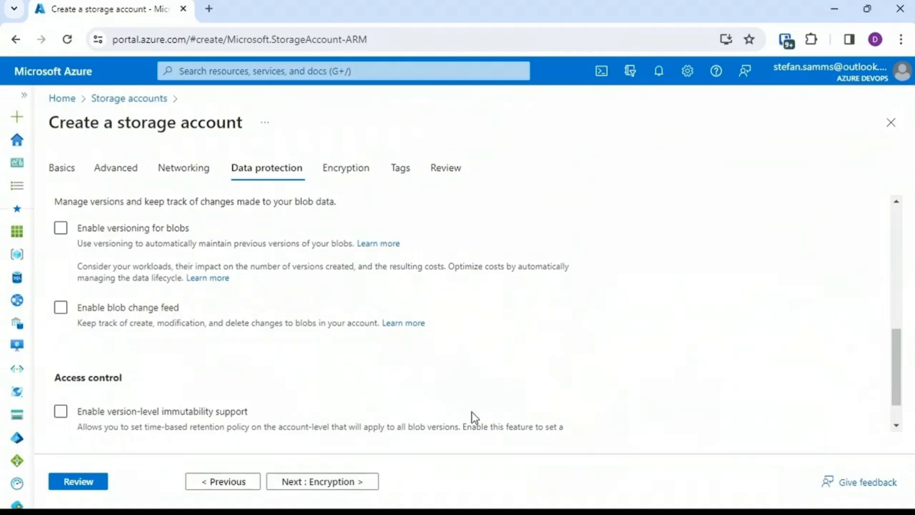
# Proceed through the Encryption and Tags settings to the review and create the storage account.
pyautogui.click(351, 482)
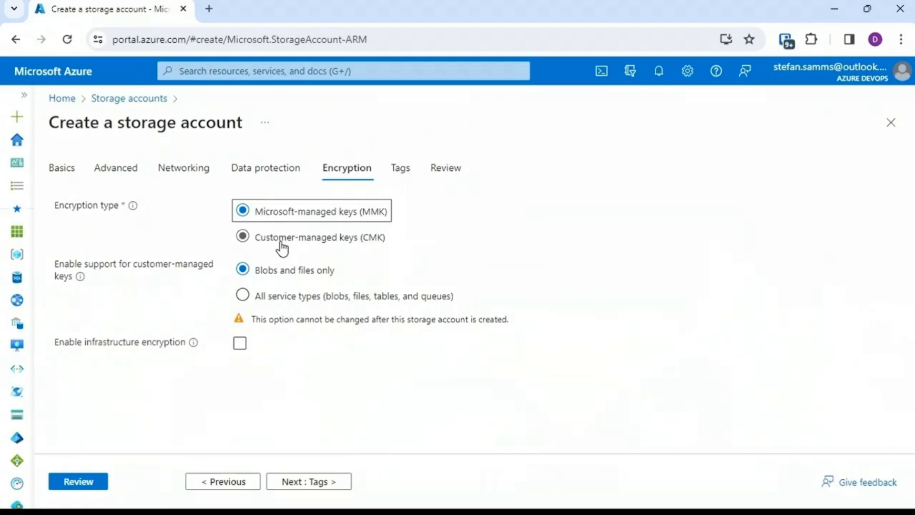
pyautogui.click(321, 490)
pyautogui.click(321, 490)
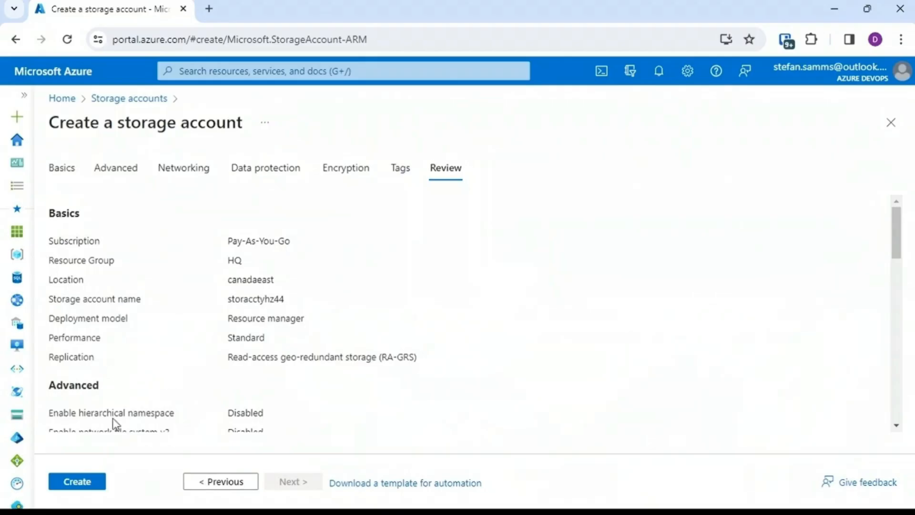
pyautogui.click(85, 482)
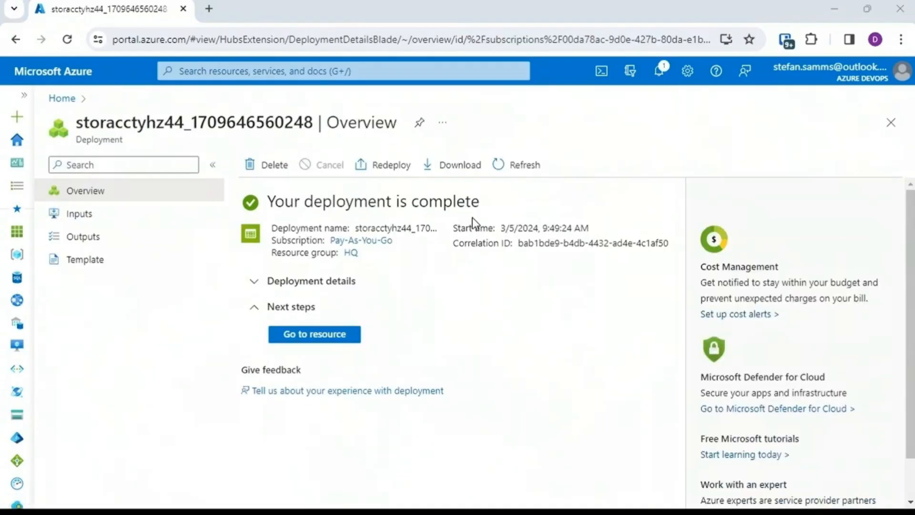
# Open the deployed storage account and look through its Containers, File shares, Queues and Tables.
pyautogui.click(318, 336)
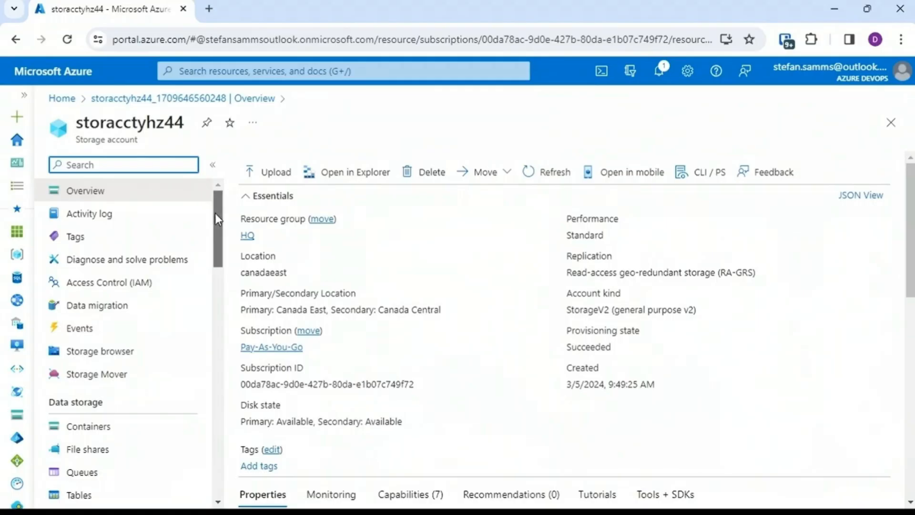
pyautogui.scroll(-1, 216, 217)
pyautogui.scroll(-3, 216, 223)
pyautogui.click(114, 296)
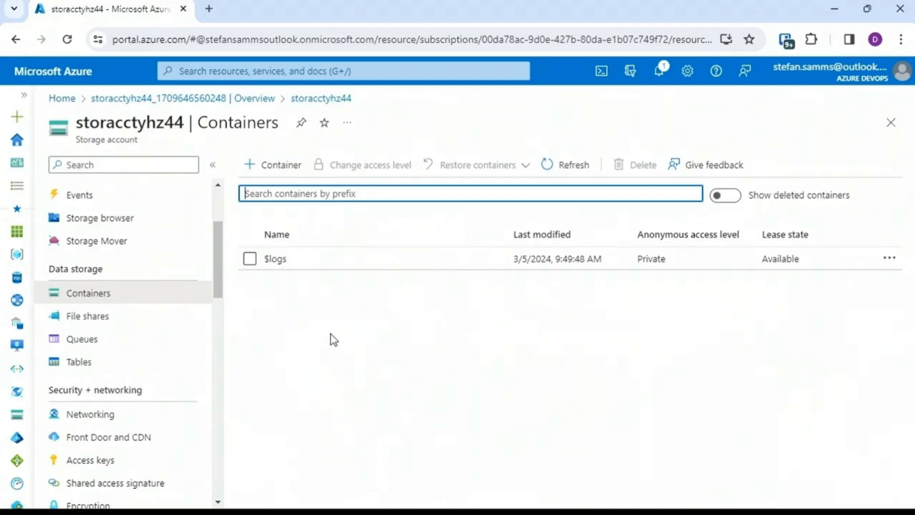
pyautogui.click(105, 322)
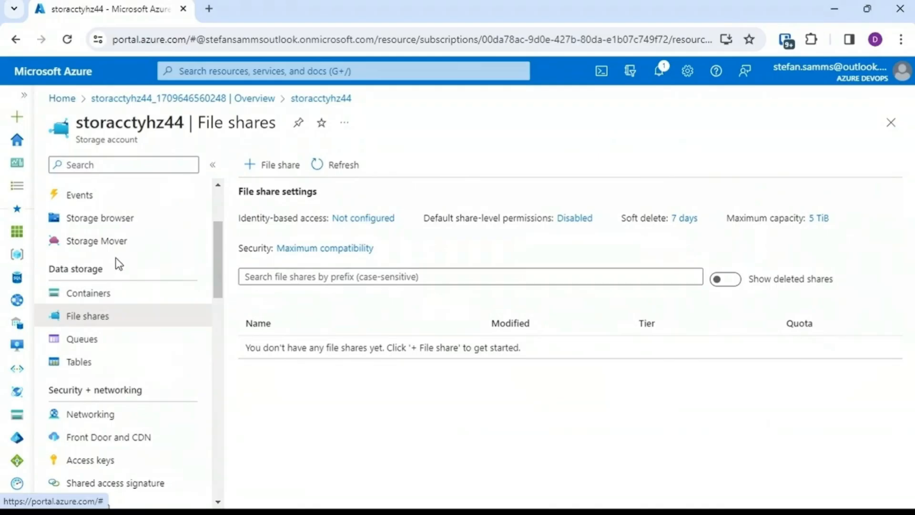
pyautogui.click(98, 344)
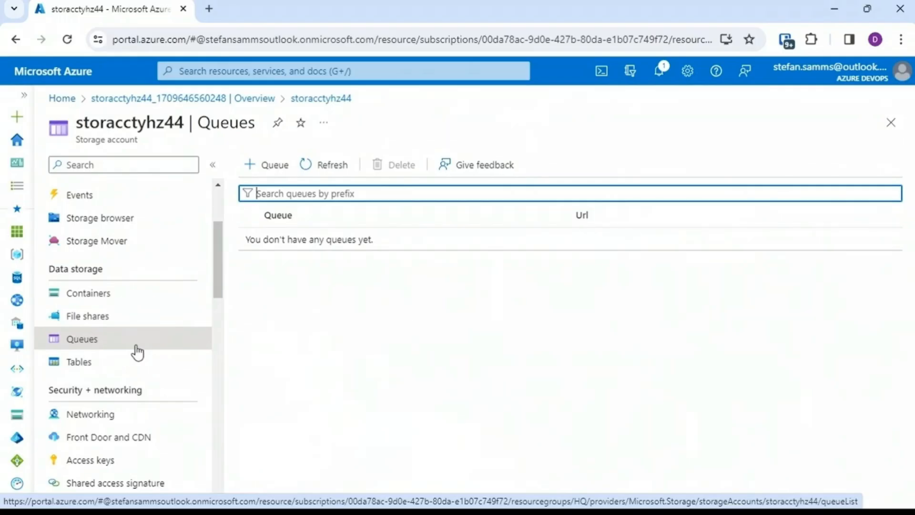
pyautogui.click(92, 364)
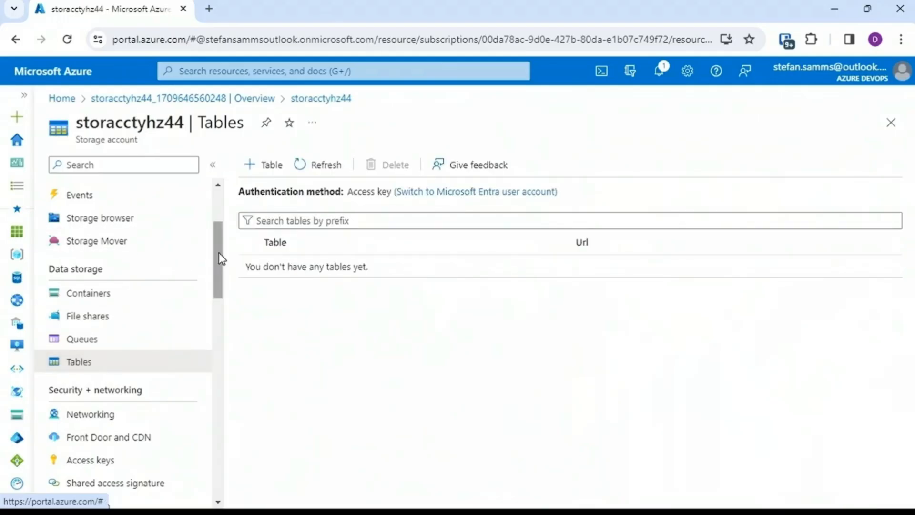
# View the storage account's networking settings and reveal the key1 value among its access keys.
pyautogui.moveTo(220, 258); pyautogui.dragTo(219, 284)
pyautogui.click(108, 299)
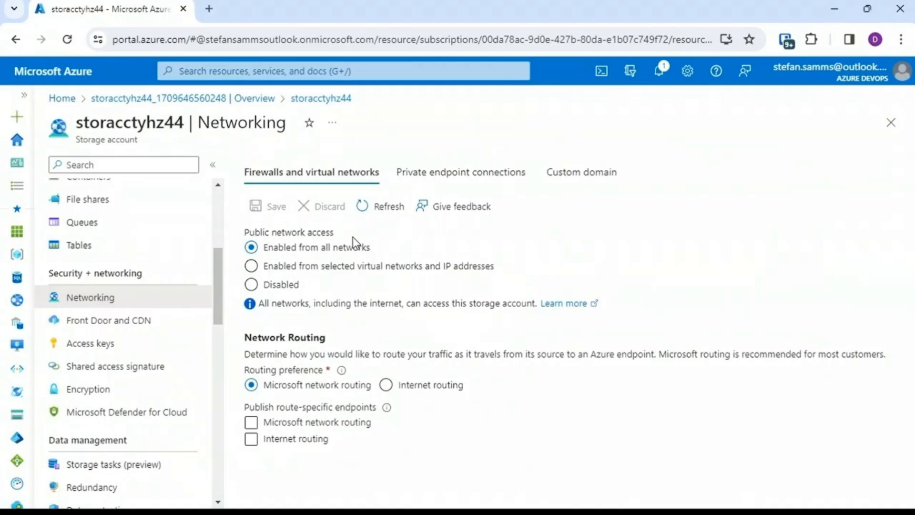
pyautogui.click(127, 350)
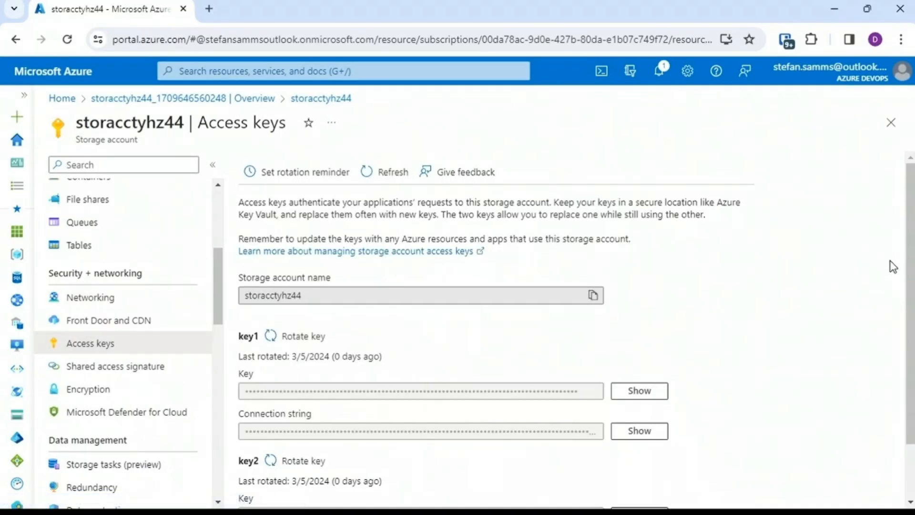
pyautogui.scroll(-1, 894, 267)
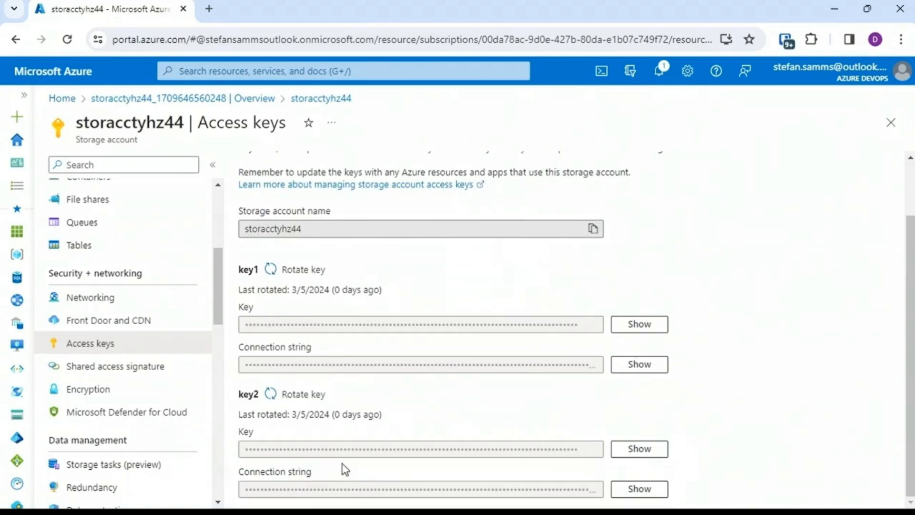
pyautogui.click(631, 325)
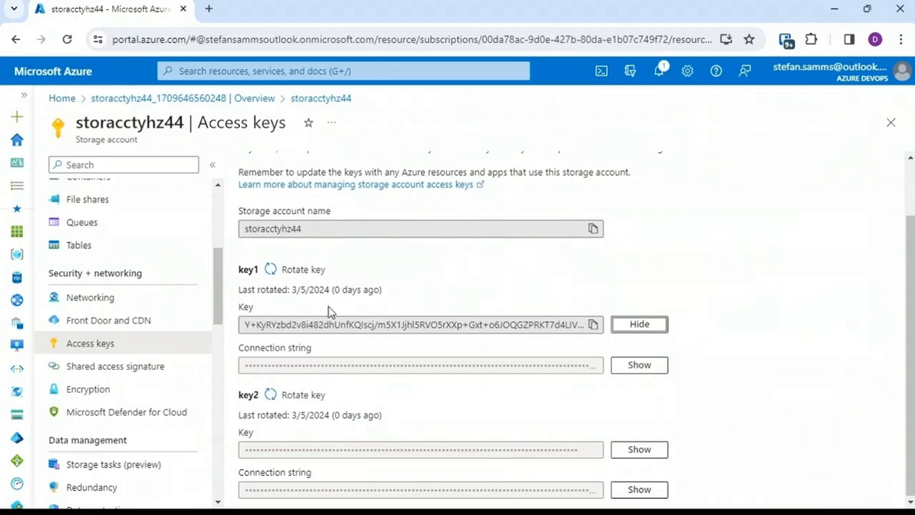
# Limit the allowed services of the account's shared access signature to Blob, remove the Write permission, and review the remaining options.
pyautogui.click(157, 369)
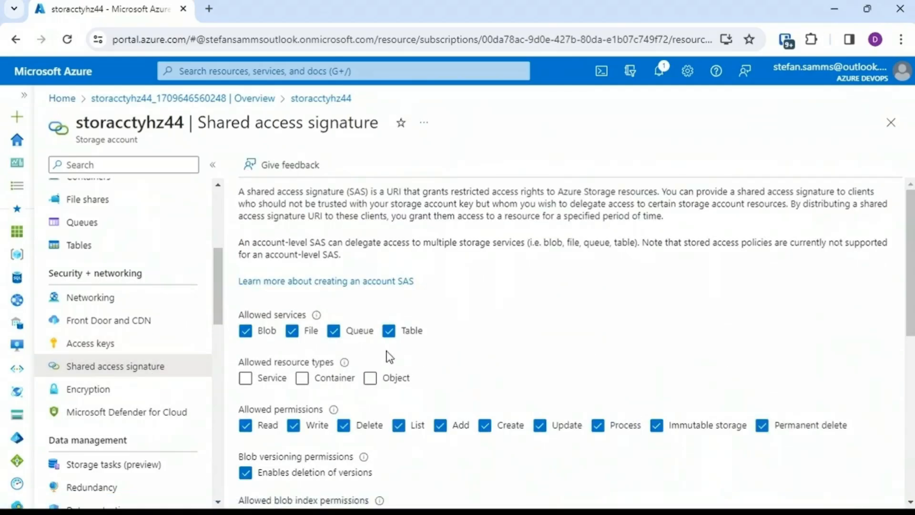
pyautogui.click(292, 330)
pyautogui.click(333, 330)
pyautogui.click(389, 331)
pyautogui.click(294, 425)
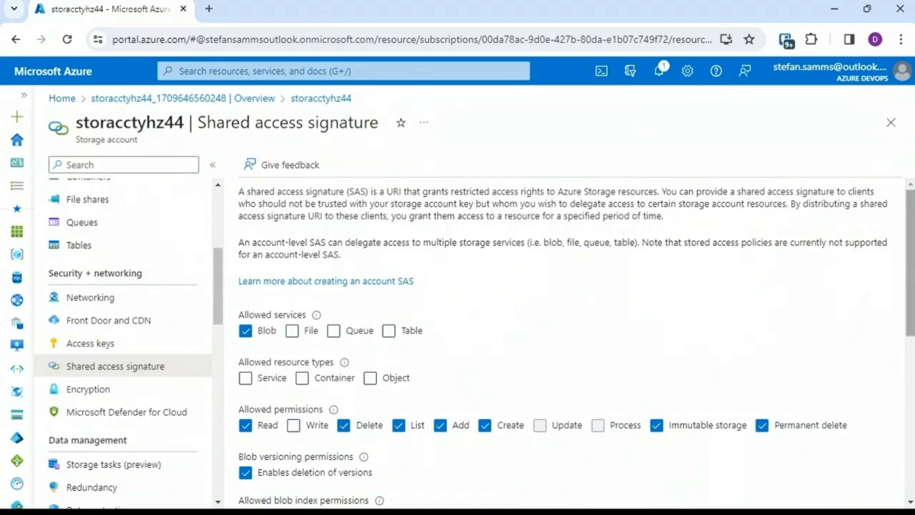
pyautogui.scroll(-5, 484, 202)
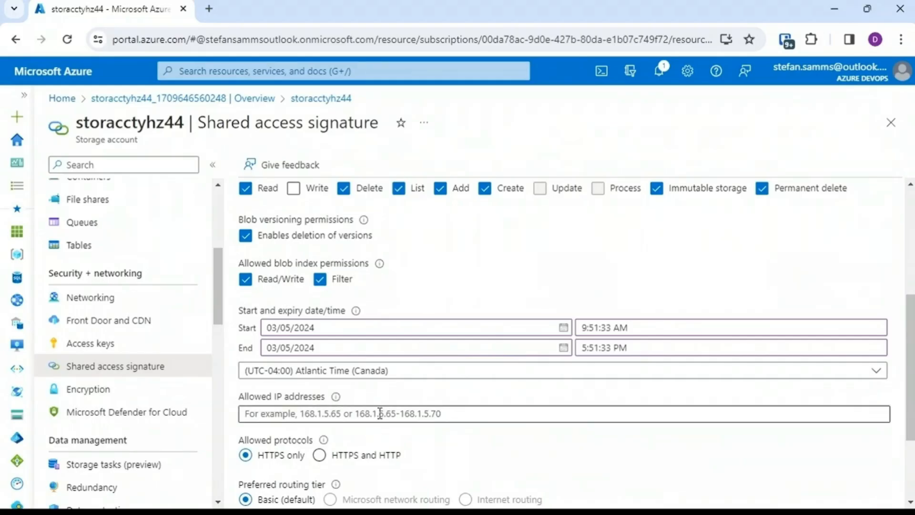
# View the storage account's redundancy settings with its primary and secondary locations on the map.
pyautogui.scroll(-4, 122, 319)
pyautogui.click(122, 291)
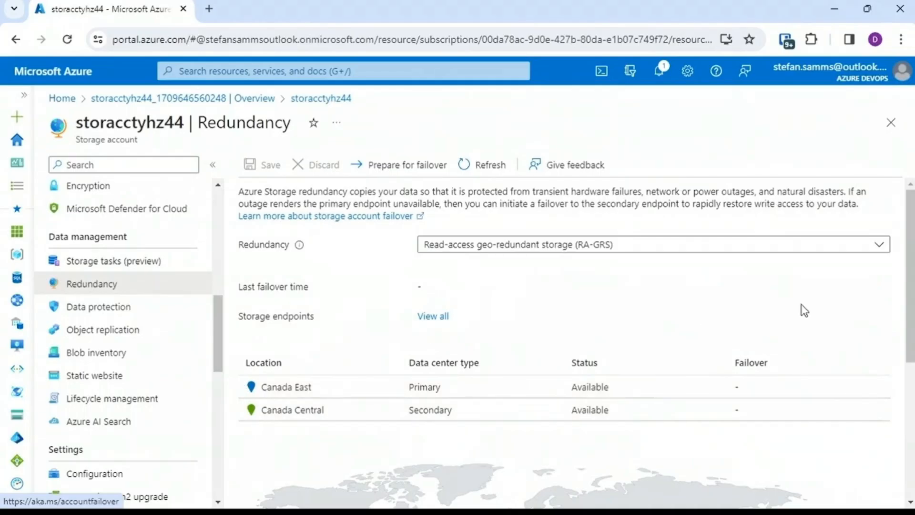
pyautogui.moveTo(908, 302); pyautogui.dragTo(911, 387)
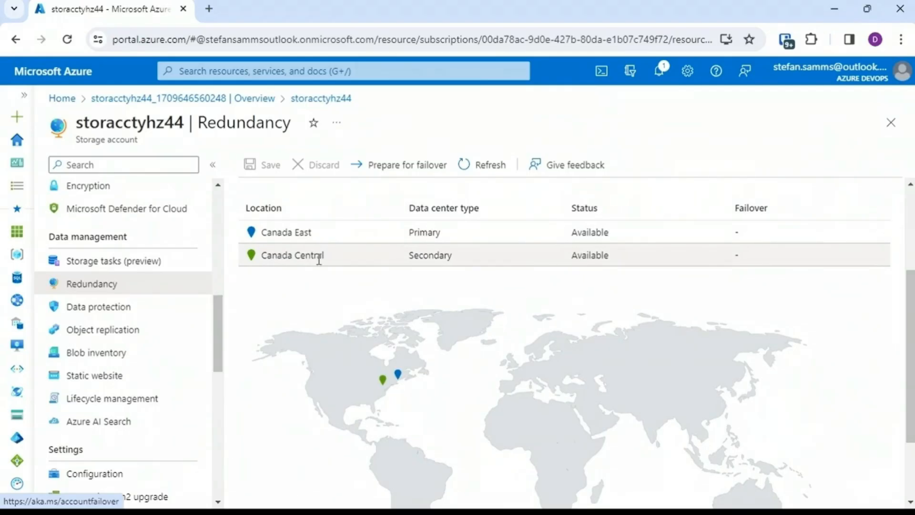
pyautogui.moveTo(220, 318); pyautogui.dragTo(213, 186)
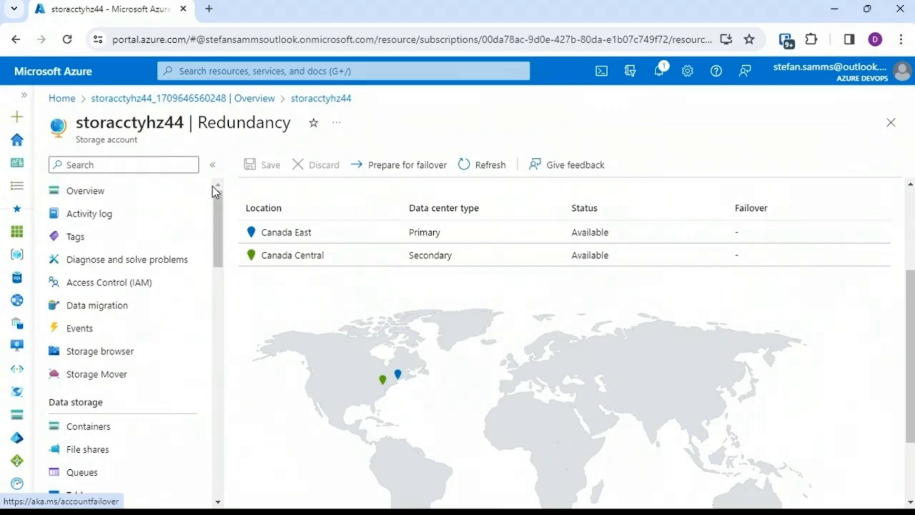
# Go from the portal home to the list of storage accounts and open storacctyhz44.
pyautogui.click(62, 99)
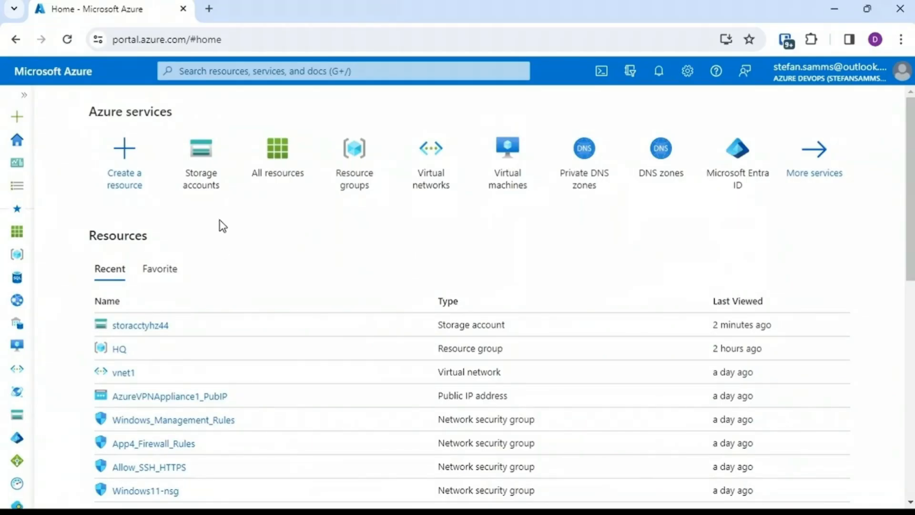
pyautogui.click(23, 96)
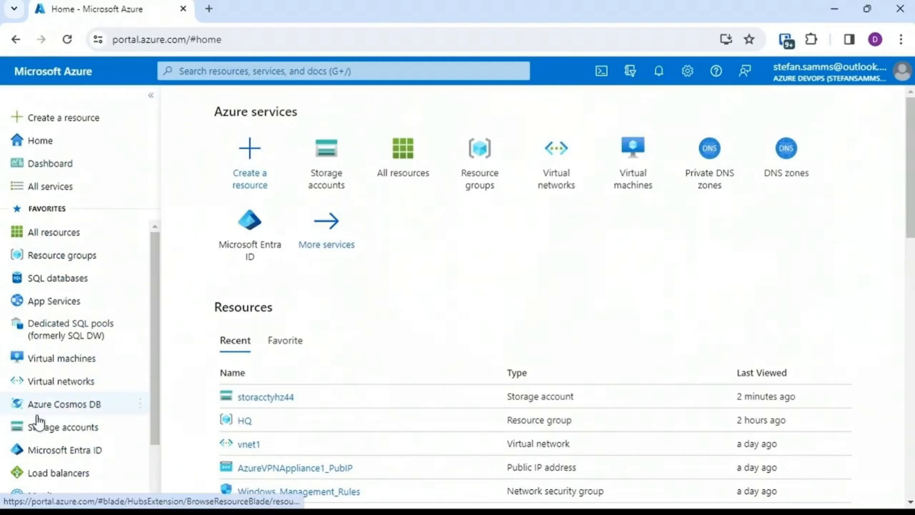
pyautogui.click(60, 428)
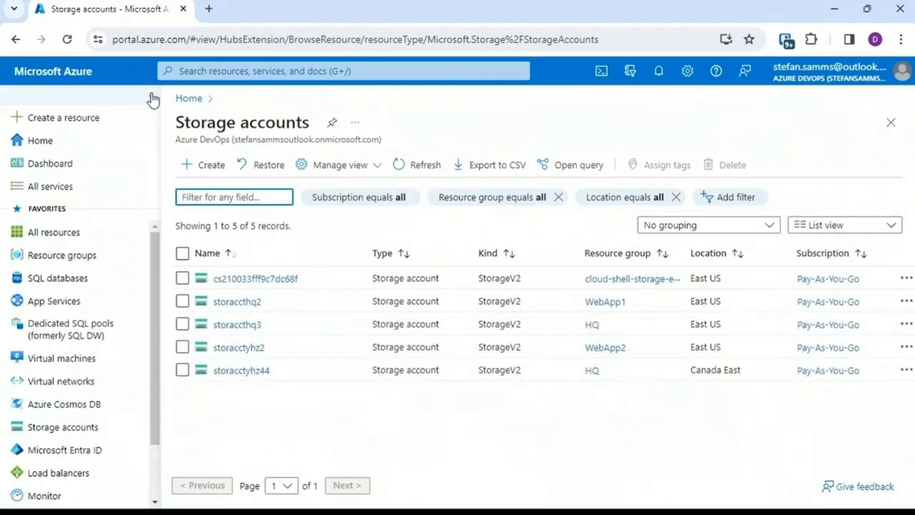
pyautogui.click(150, 95)
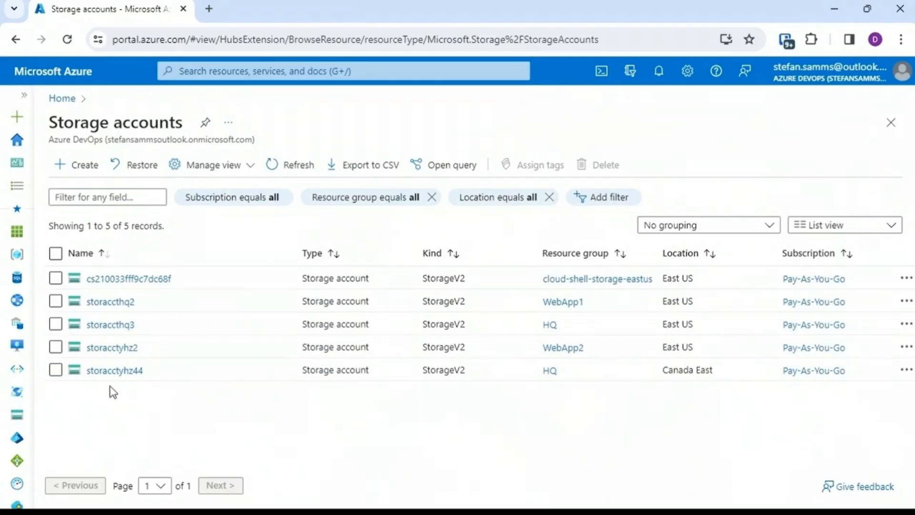
pyautogui.click(133, 373)
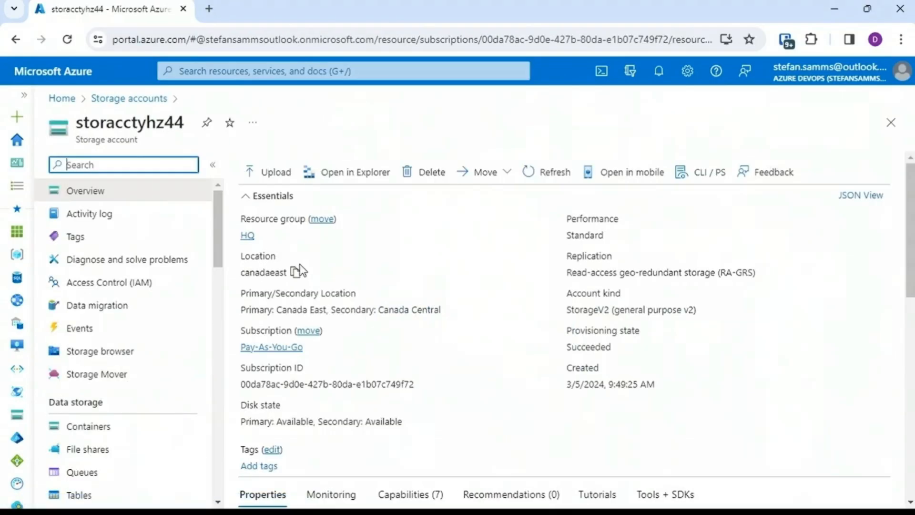
# Start a new blob container in the storage account and name it projects.
pyautogui.scroll(-4, 81, 230)
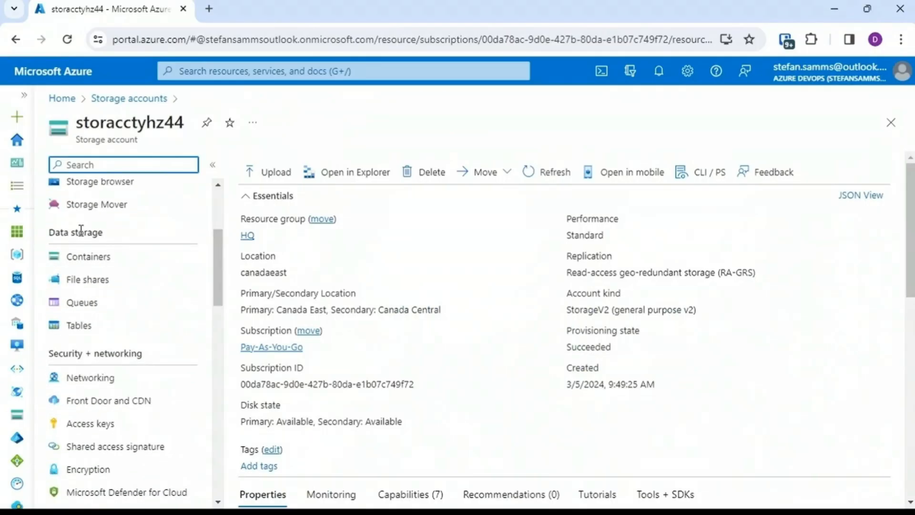
pyautogui.click(93, 258)
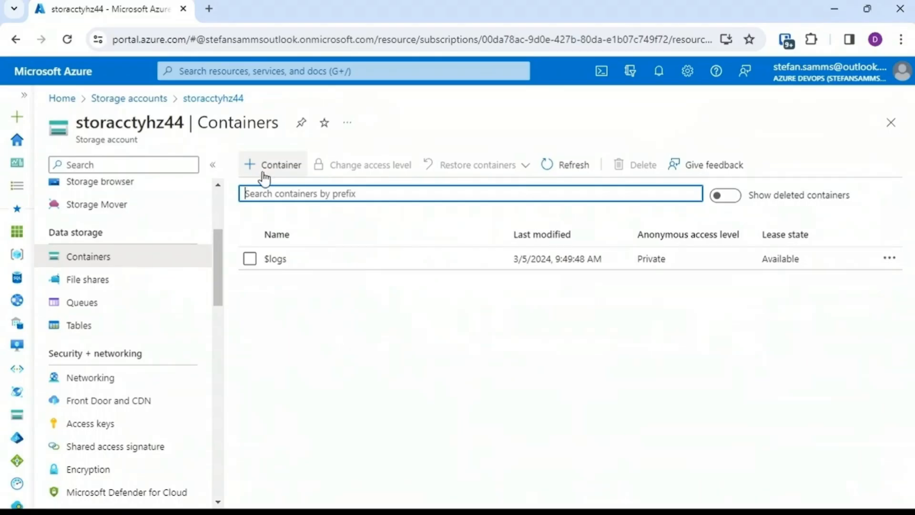
pyautogui.click(285, 170)
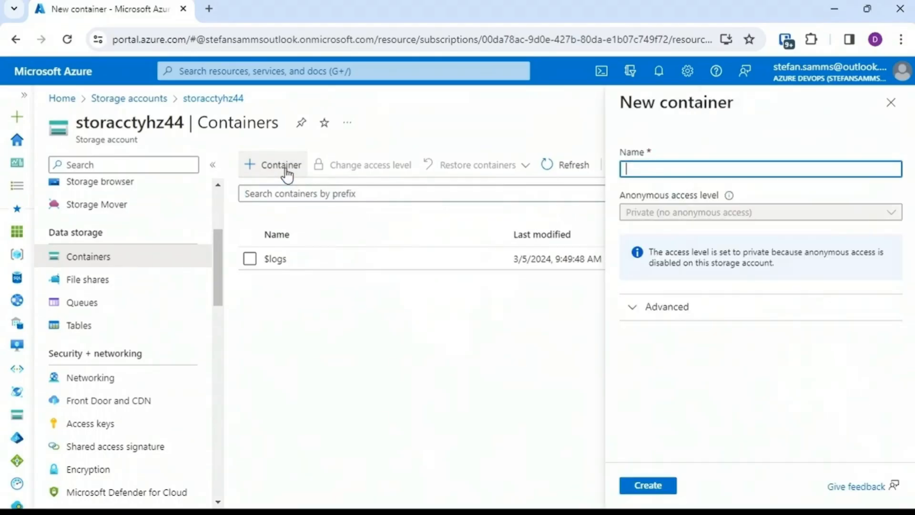
pyautogui.write('projects')
# Try an uppercase first letter in the container name, making it Projects.
pyautogui.press('Left')
pyautogui.press('Left')
pyautogui.press('Left')
pyautogui.press('Left')
pyautogui.press('Left')
pyautogui.press('Left')
pyautogui.press('Left')
pyautogui.press('BackSpace')
pyautogui.write('P')
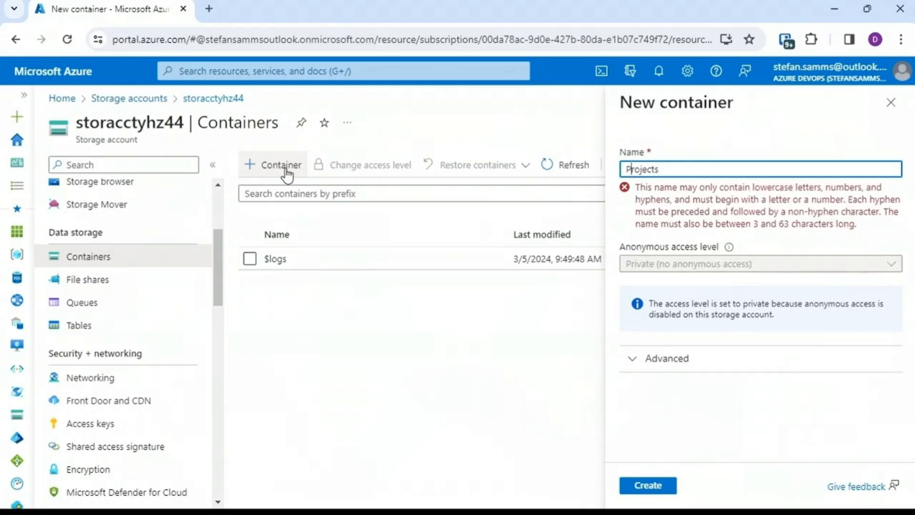
# Restore the container name to lowercase projects and create the container with private access.
pyautogui.press('BackSpace')
pyautogui.write('p')
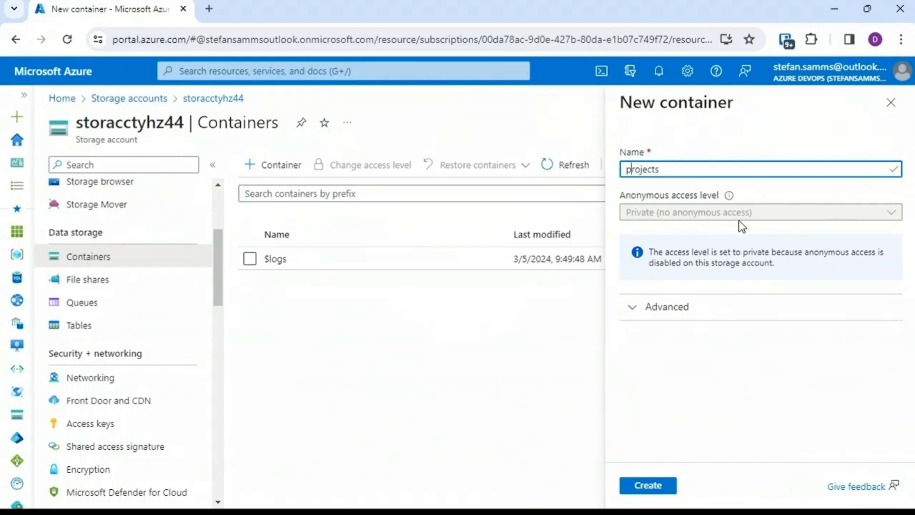
pyautogui.click(646, 485)
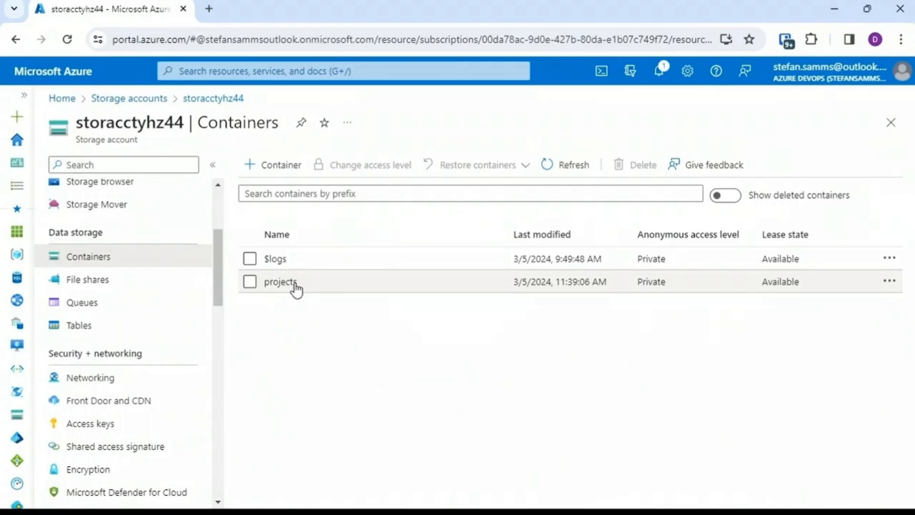
# Check the projects container's access level and the Allow Blob anonymous access setting in the storage account's configuration.
pyautogui.click(295, 284)
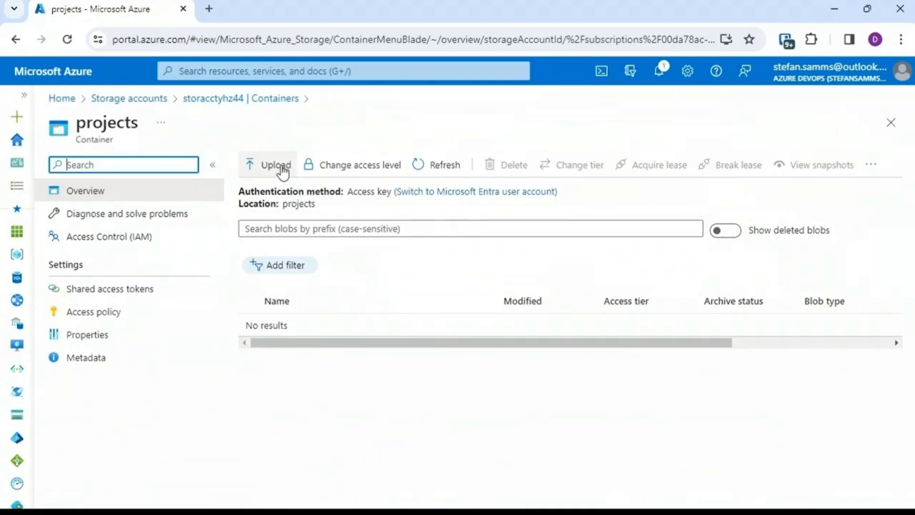
pyautogui.click(332, 165)
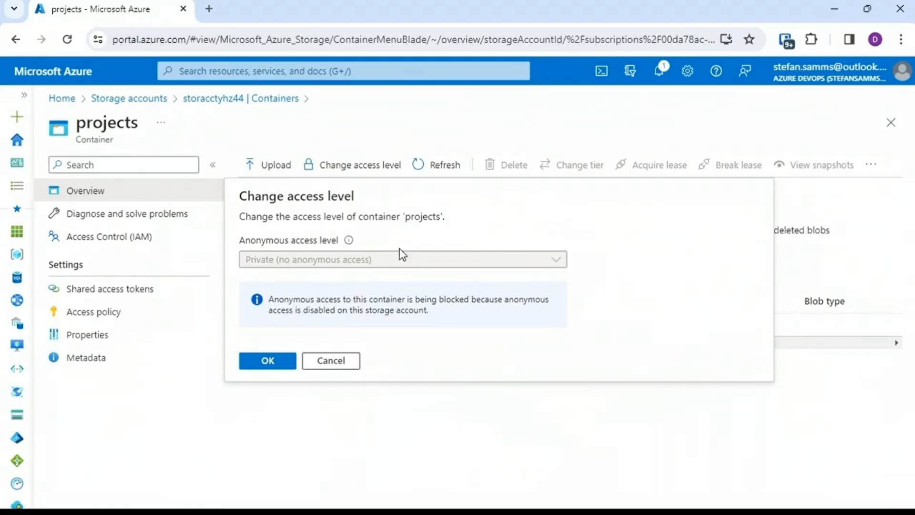
pyautogui.click(212, 97)
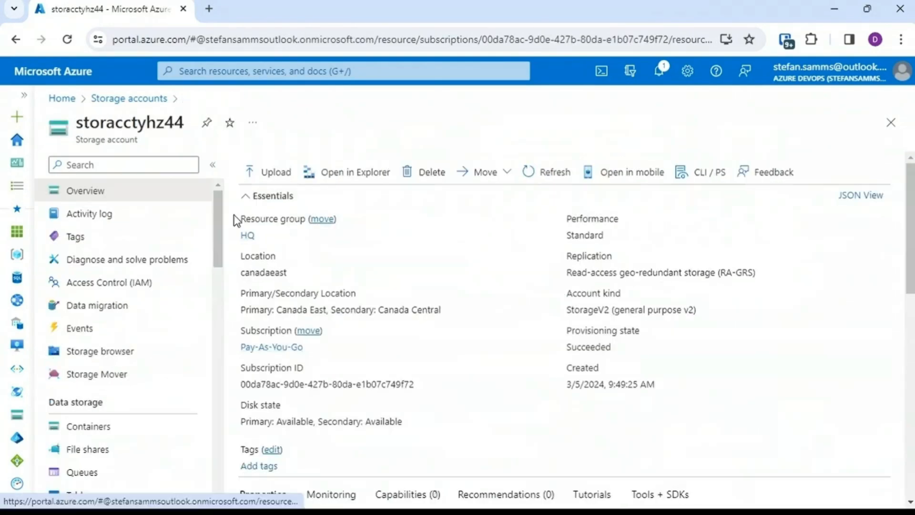
pyautogui.moveTo(218, 210); pyautogui.dragTo(235, 372)
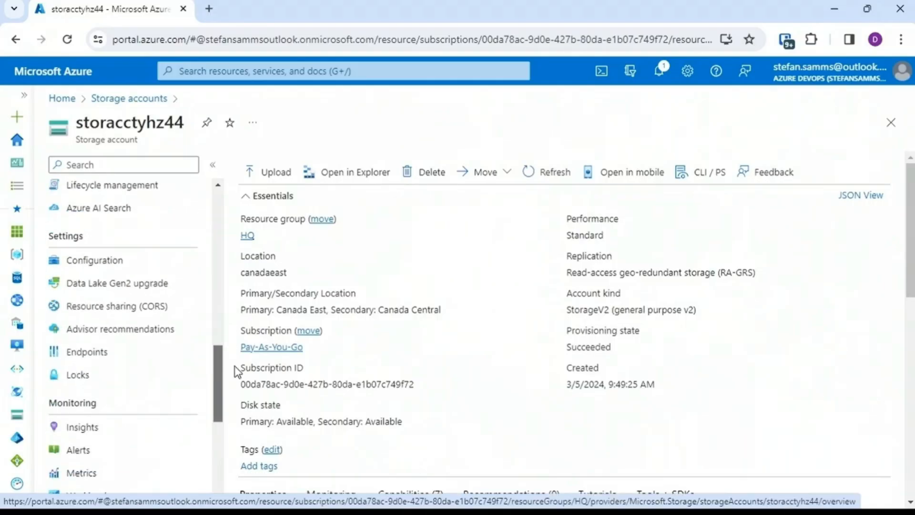
pyautogui.click(93, 261)
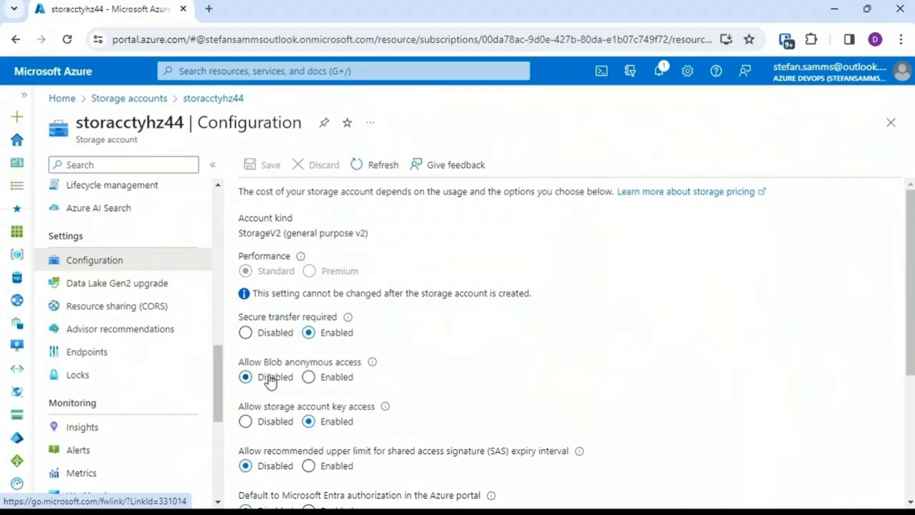
# Return to the projects container and add Project_A.txt, Project_B.txt and Project_C.txt to a blob upload.
pyautogui.moveTo(219, 376); pyautogui.dragTo(205, 252)
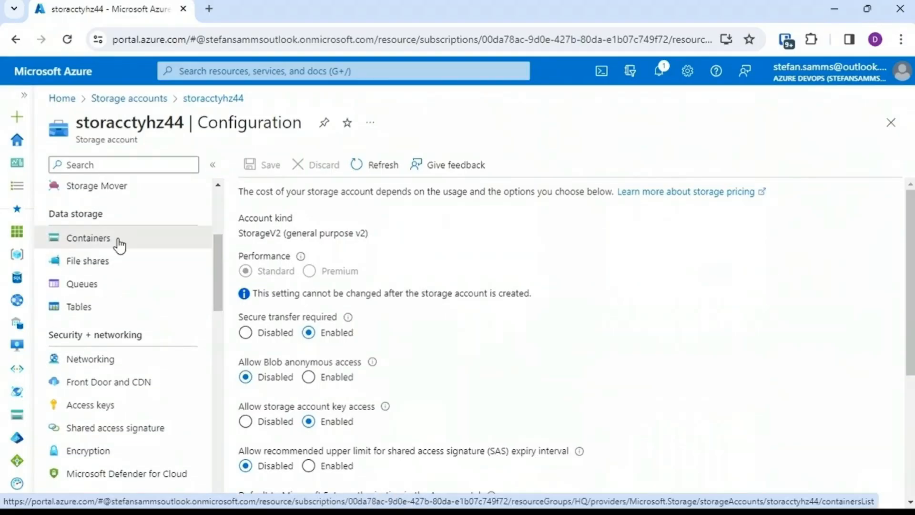
pyautogui.click(117, 241)
pyautogui.click(291, 282)
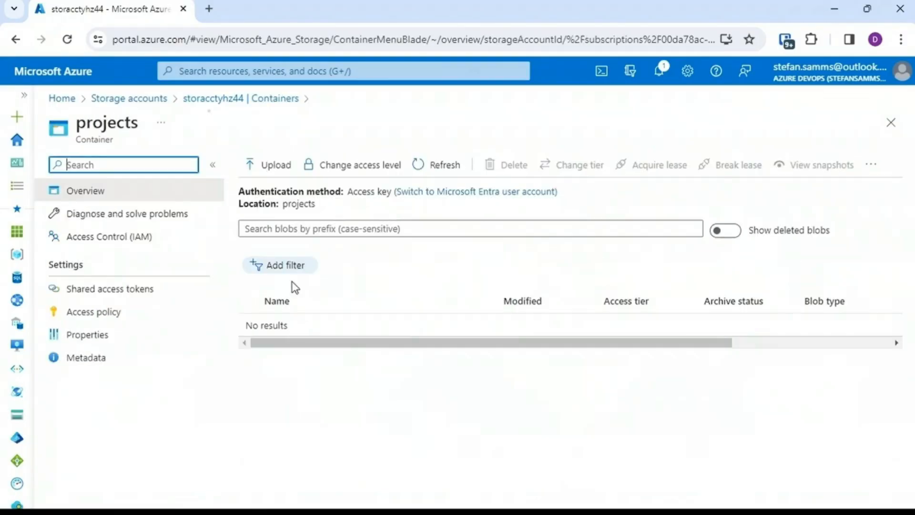
pyautogui.click(266, 167)
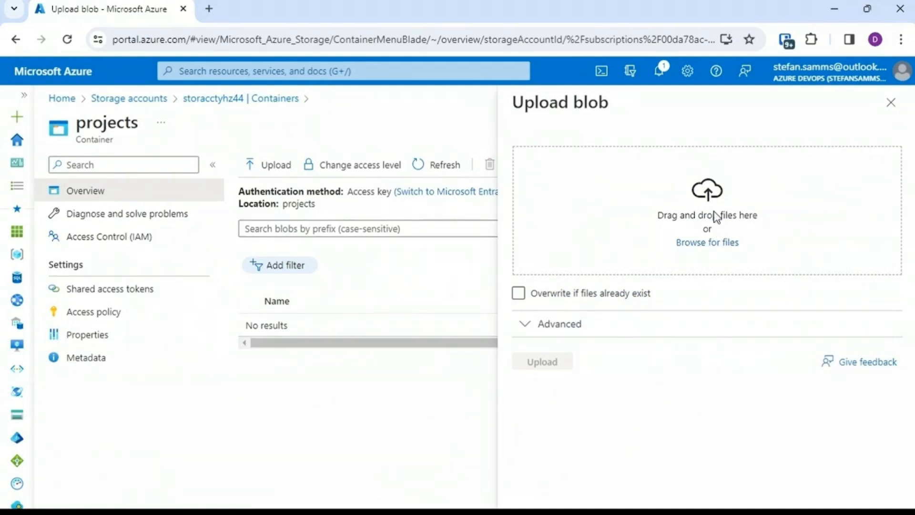
pyautogui.moveTo(671, 207); pyautogui.dragTo(660, 212)
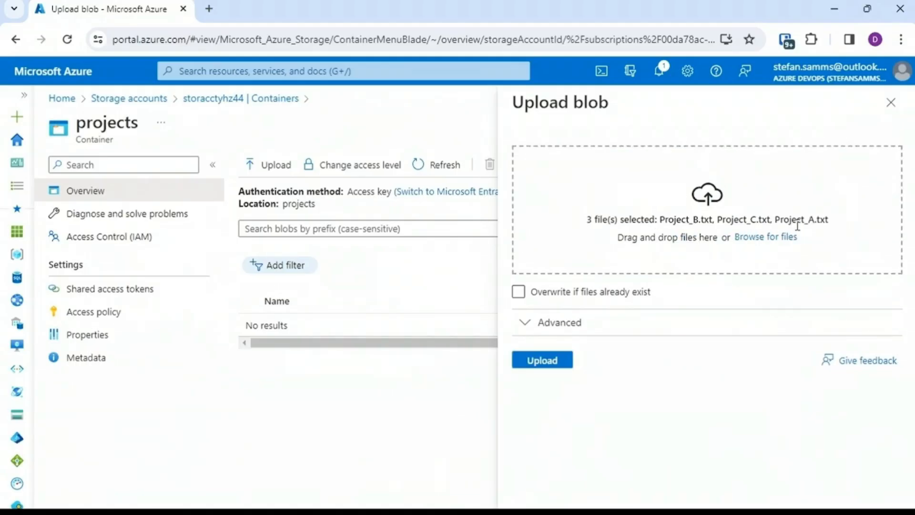
# Examine the upload's overwrite option and its advanced settings, including the available blob types.
pyautogui.click(520, 294)
pyautogui.click(598, 296)
pyautogui.click(548, 322)
pyautogui.scroll(-1, 700, 322)
pyautogui.scroll(-2, 674, 228)
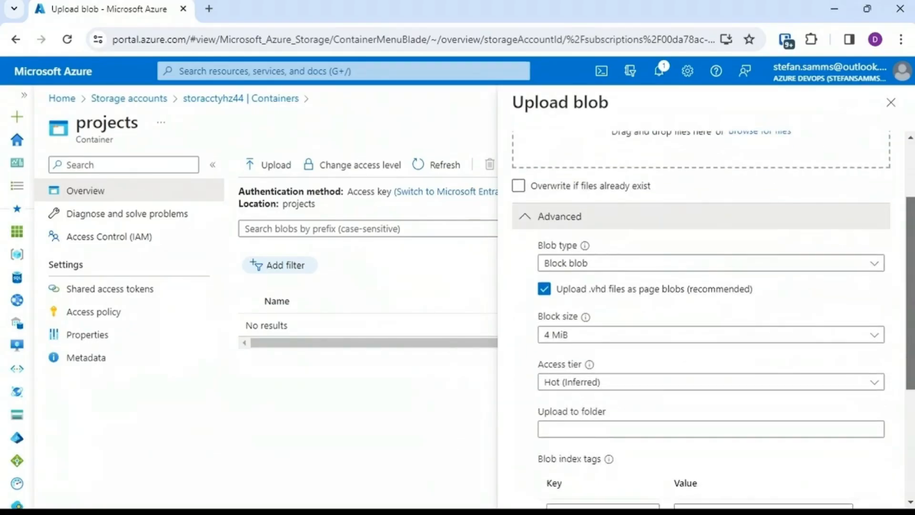
pyautogui.click(674, 222)
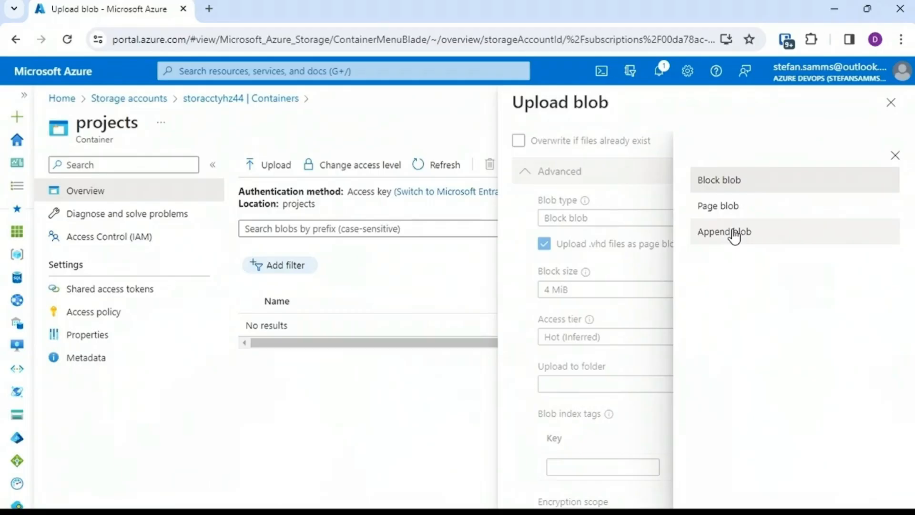
pyautogui.click(895, 155)
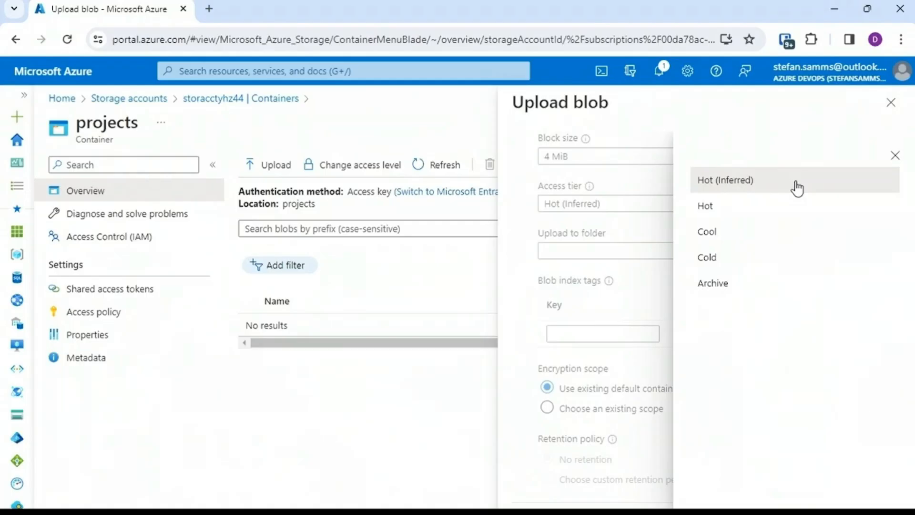
# Set the access tier to Cool and upload the three project files with the default container encryption scope.
pyautogui.click(759, 232)
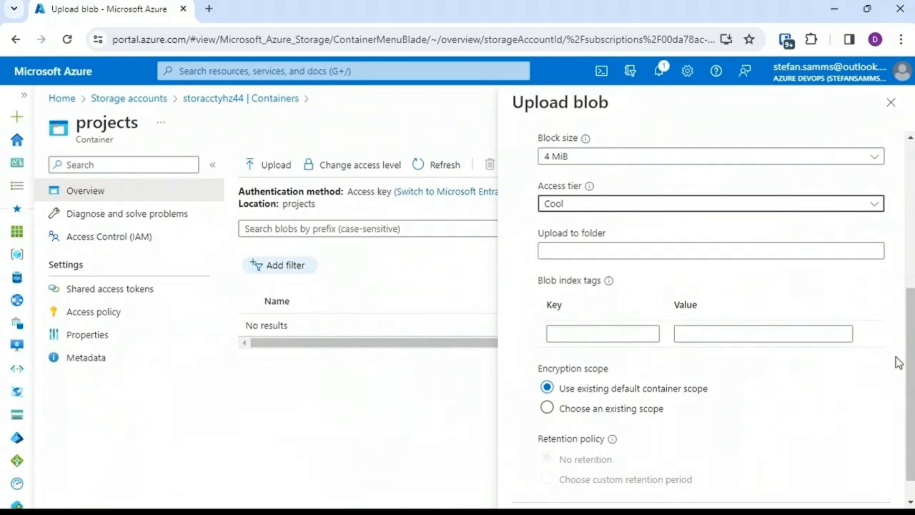
pyautogui.scroll(-1, 908, 357)
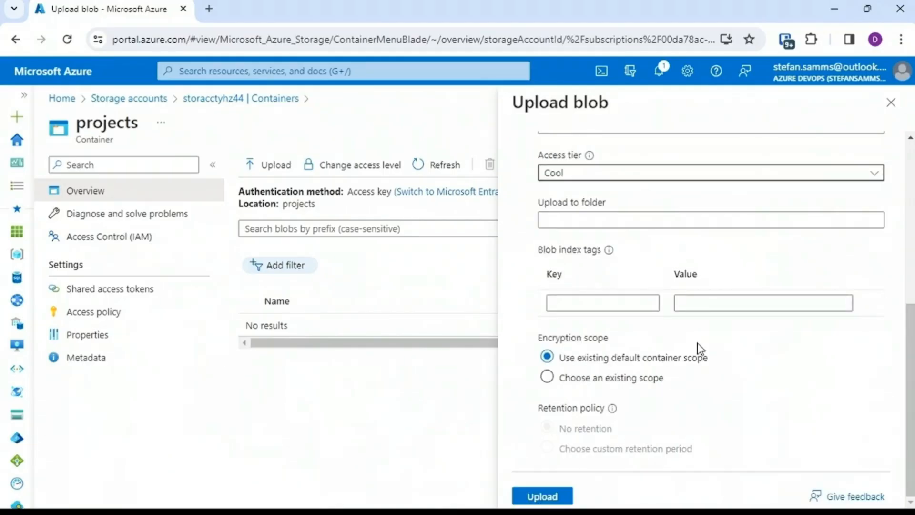
pyautogui.click(536, 493)
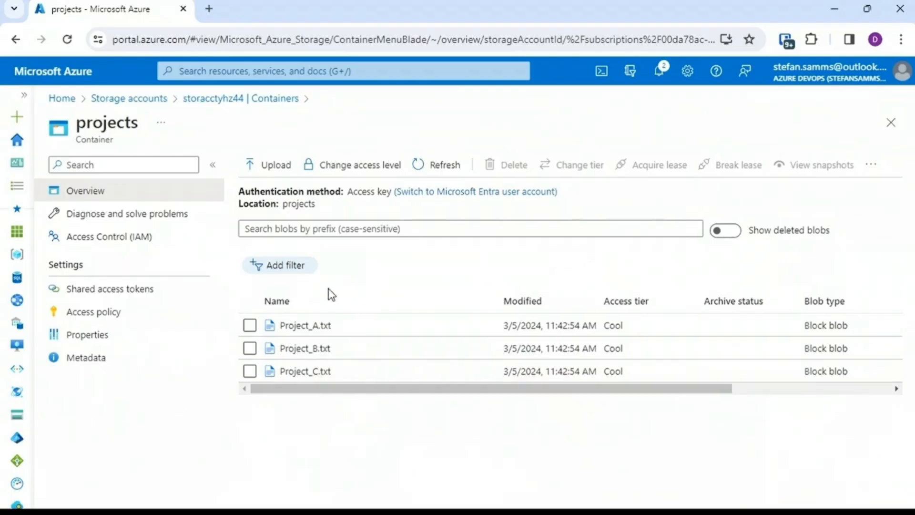
# Open the Project_A.txt blob and examine its size, server encryption property and versions.
pyautogui.click(305, 326)
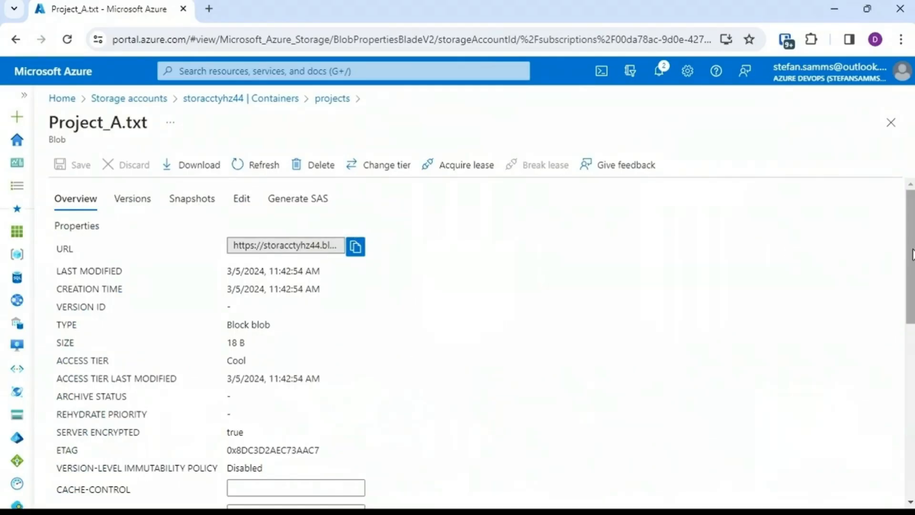
pyautogui.scroll(-1, 911, 254)
pyautogui.moveTo(246, 294); pyautogui.dragTo(60, 294)
pyautogui.moveTo(141, 387); pyautogui.dragTo(55, 386)
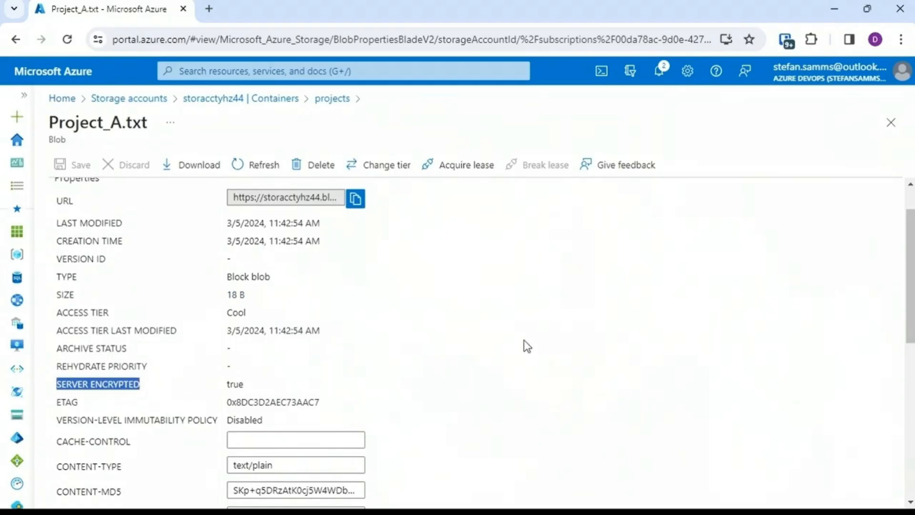
pyautogui.moveTo(909, 308); pyautogui.dragTo(911, 286)
pyautogui.click(143, 206)
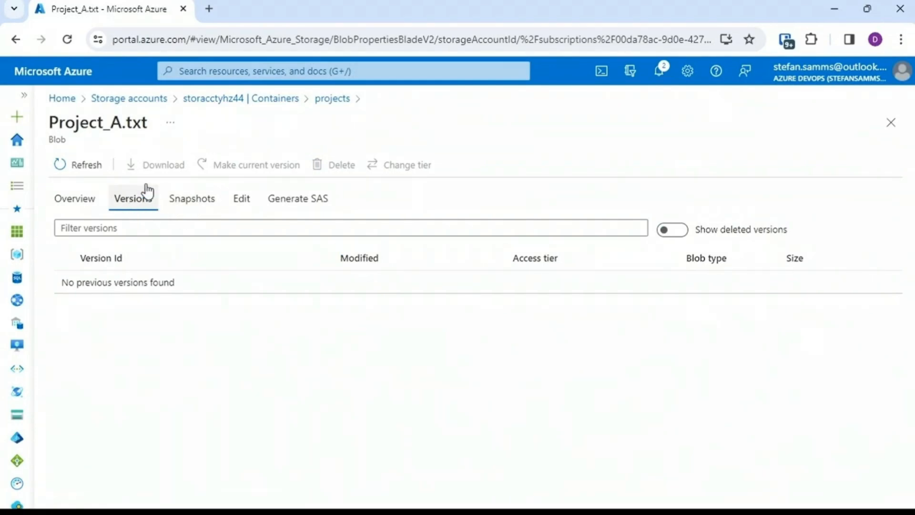
# Examine the Project_A.txt blob's snapshots, its editable text content and its shared access signature settings.
pyautogui.click(194, 209)
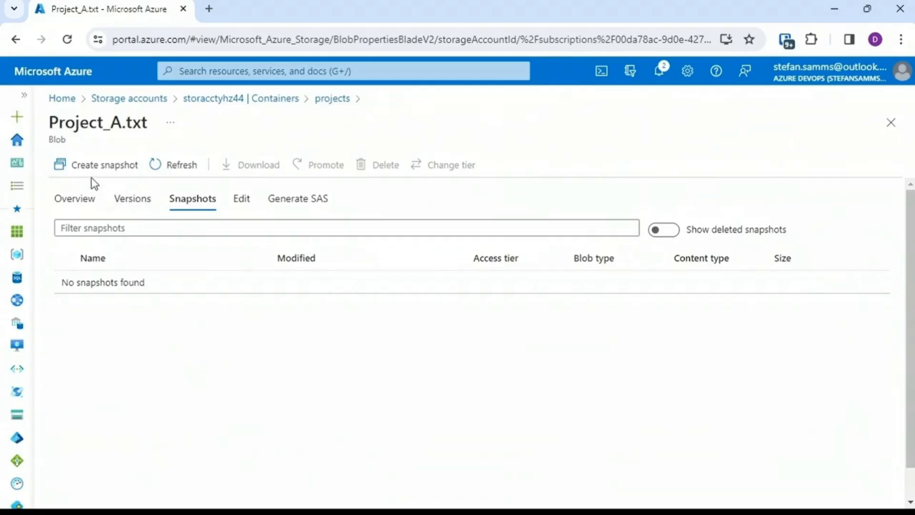
pyautogui.click(247, 206)
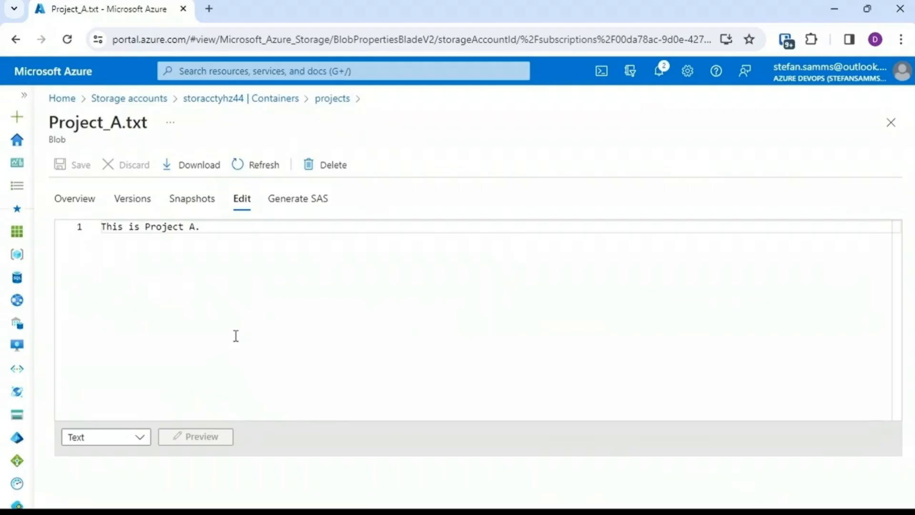
pyautogui.click(308, 208)
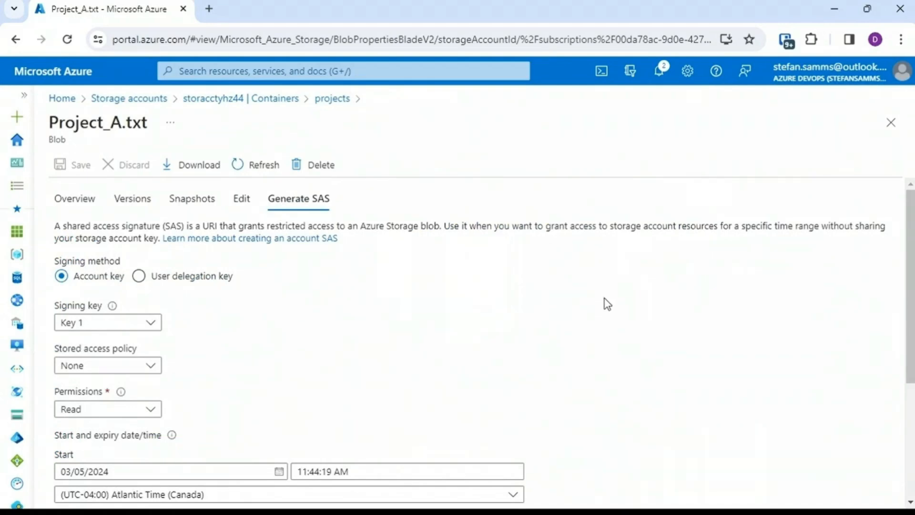
pyautogui.moveTo(910, 321); pyautogui.dragTo(900, 404)
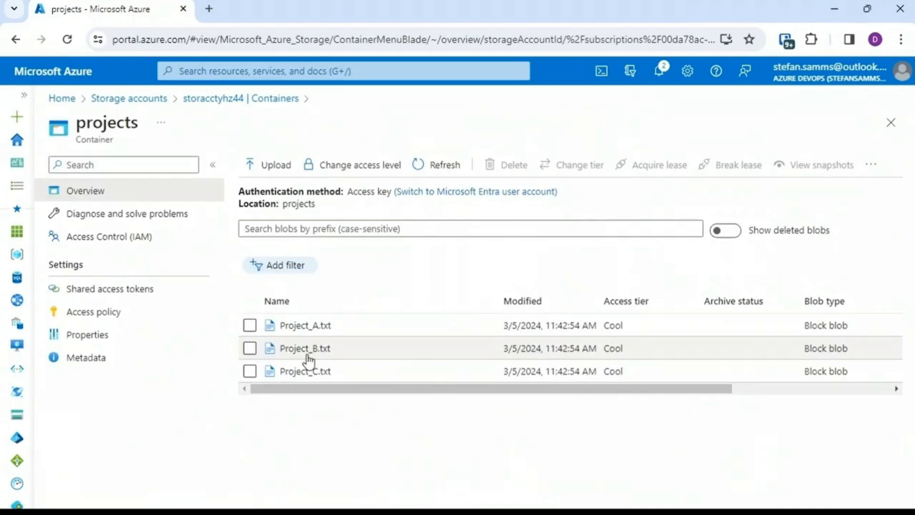
# Select the Project_A.txt blob in the projects container and examine the access tiers it can be changed to, without saving.
pyautogui.click(250, 325)
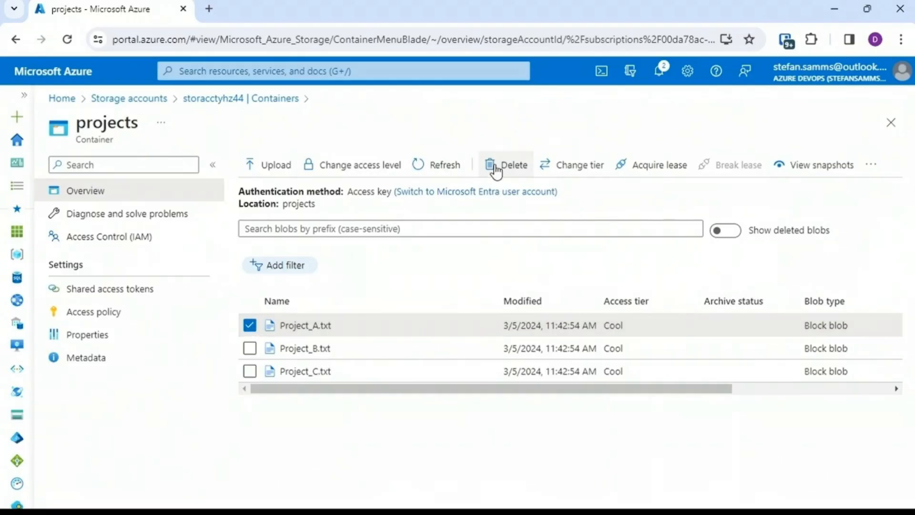
pyautogui.click(572, 167)
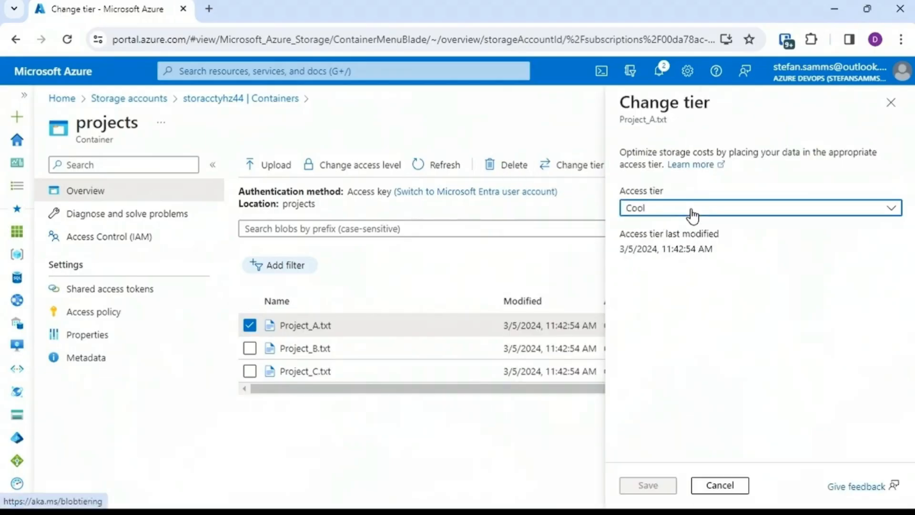
pyautogui.click(692, 209)
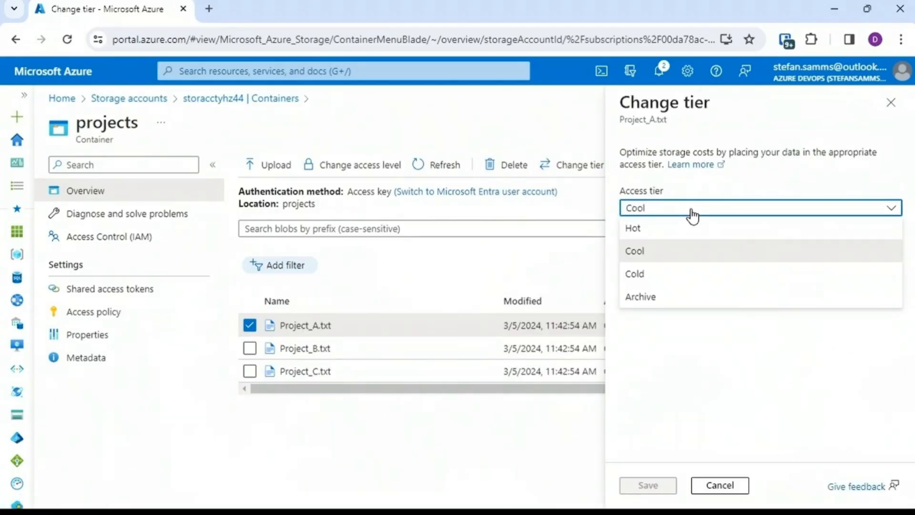
pyautogui.click(725, 340)
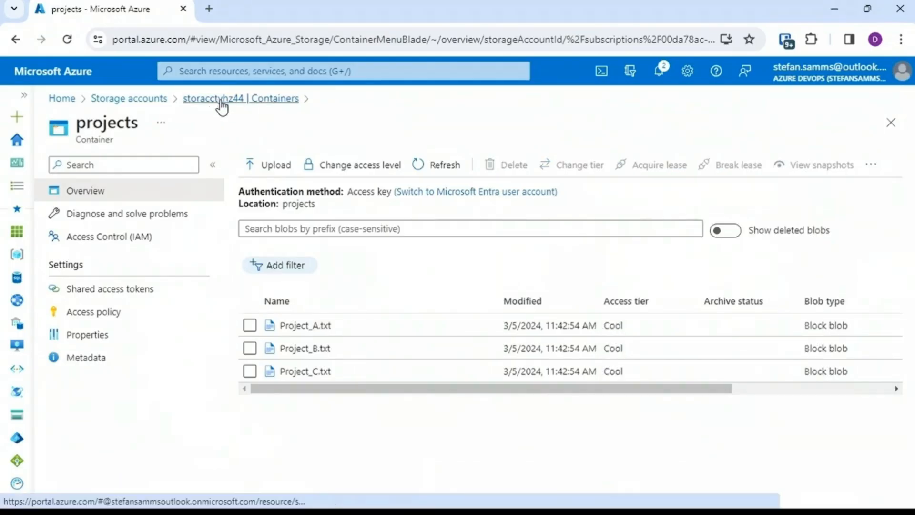
# Return to the storage account's container list and examine the properties of the projects container.
pyautogui.click(222, 99)
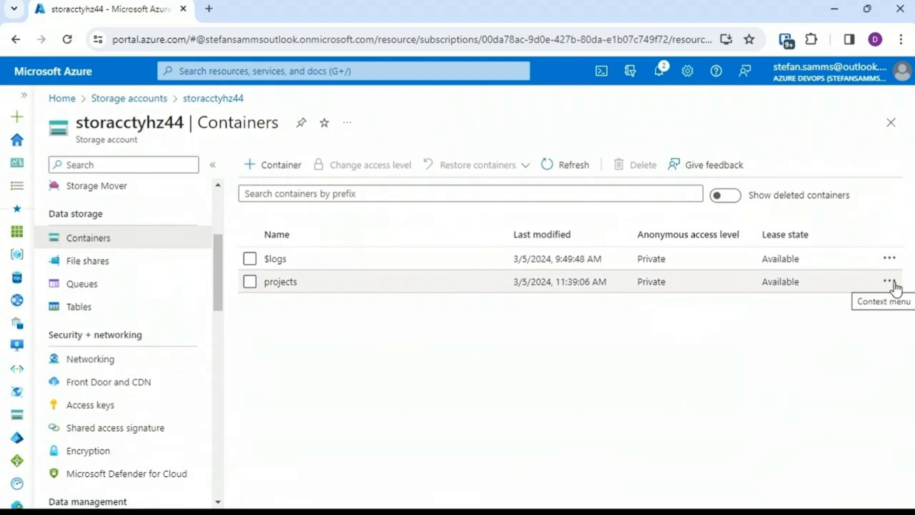
pyautogui.click(890, 282)
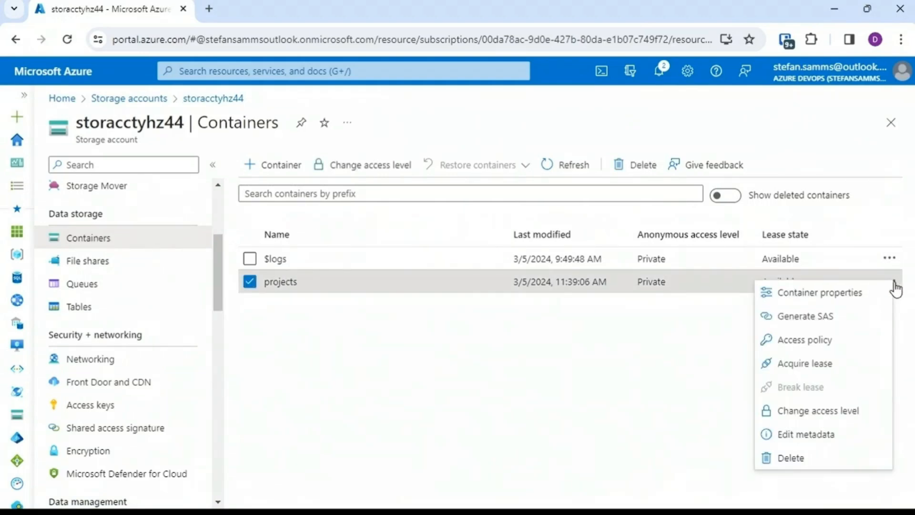
pyautogui.click(819, 292)
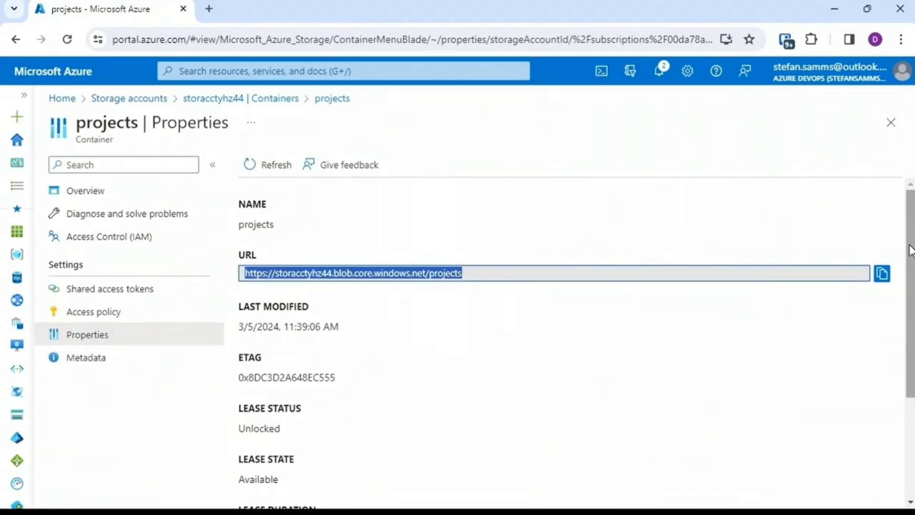
pyautogui.moveTo(910, 250); pyautogui.dragTo(901, 185)
pyautogui.click(891, 123)
# Examine the projects container's stored access policies and immutable blob storage policies.
pyautogui.click(893, 281)
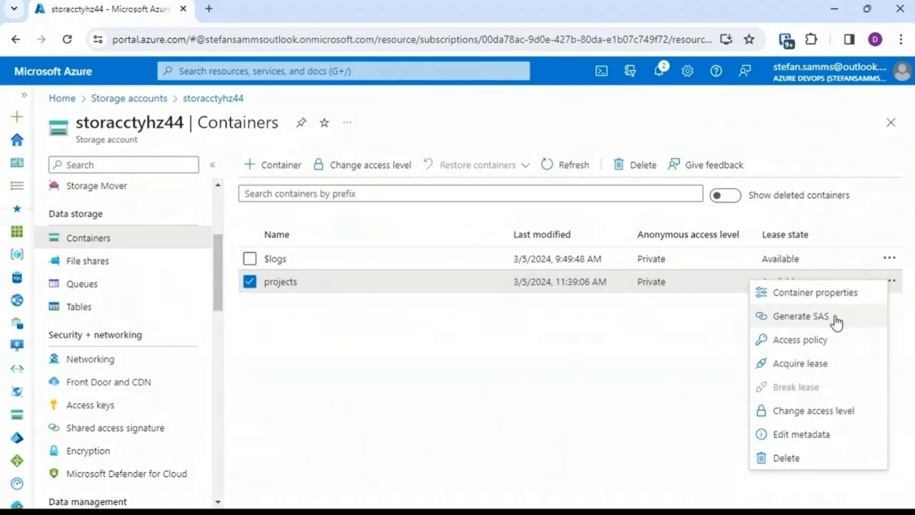
pyautogui.click(810, 340)
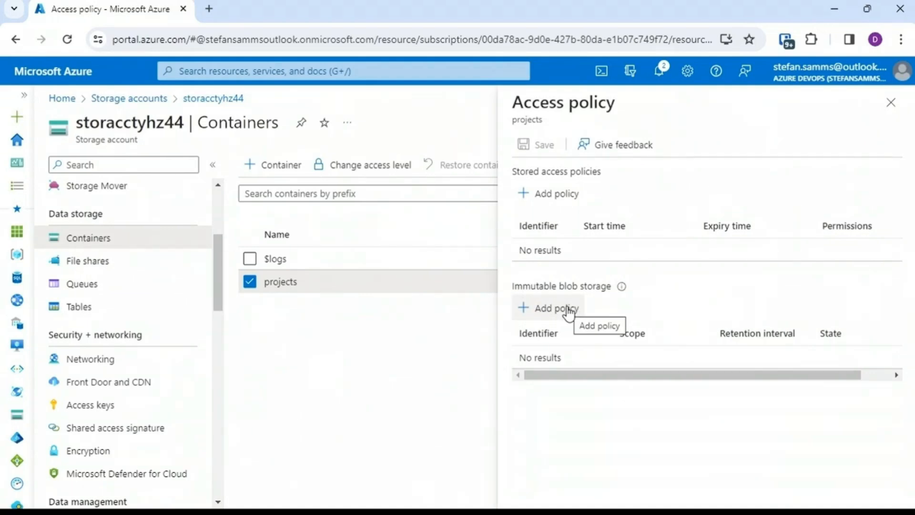
pyautogui.click(892, 101)
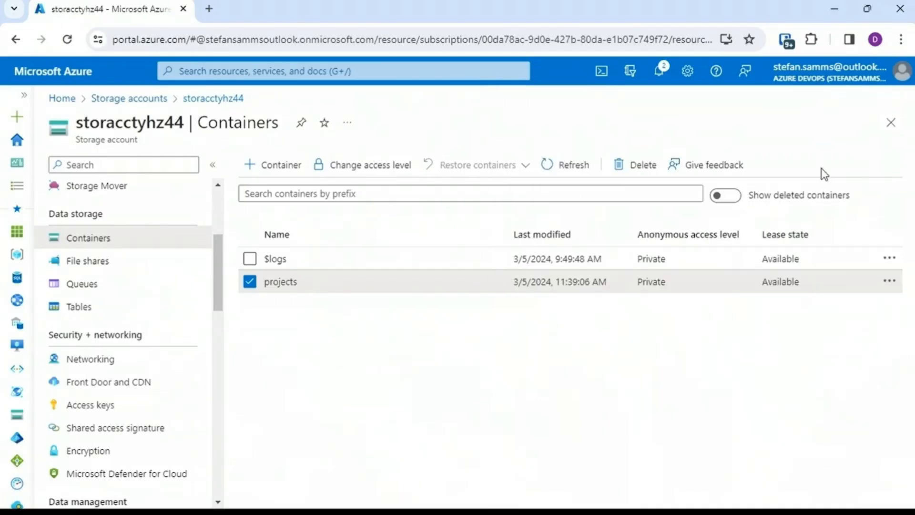
# Examine the soft-delete notice for deleting the projects container and leave without deleting it.
pyautogui.click(888, 281)
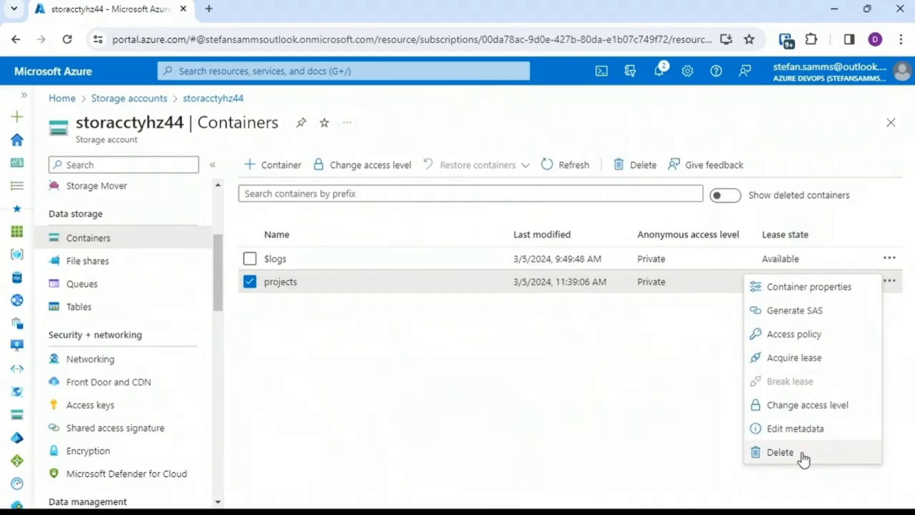
pyautogui.click(802, 454)
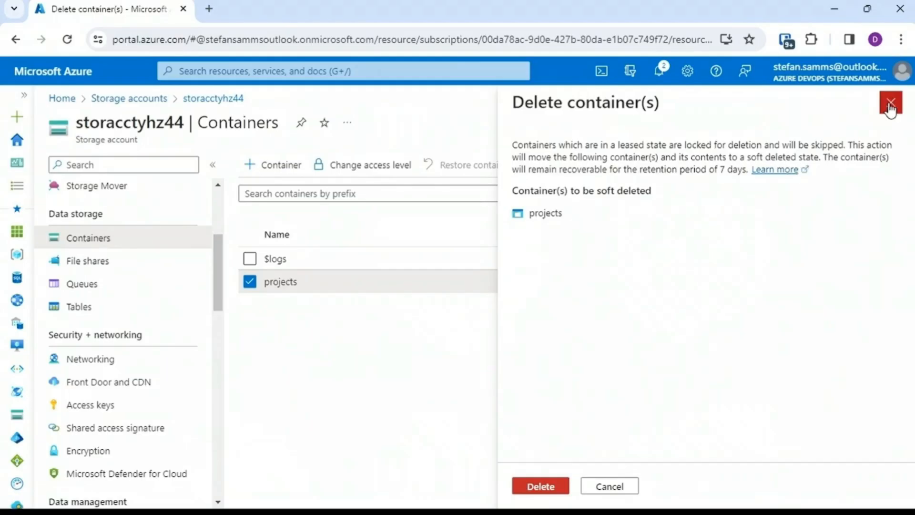
pyautogui.click(890, 102)
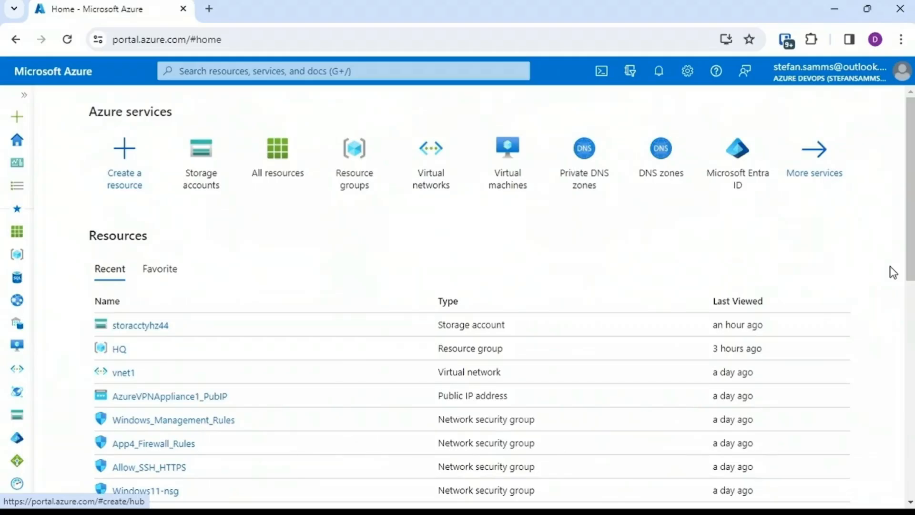
# From the Storage accounts page, open a maximized Cloud Shell and switch it from Bash to PowerShell.
pyautogui.click(209, 159)
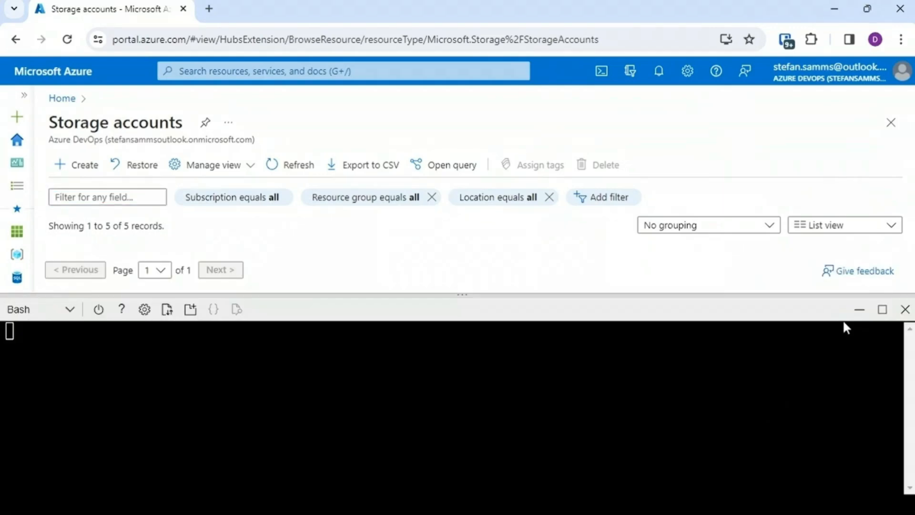
pyautogui.click(878, 307)
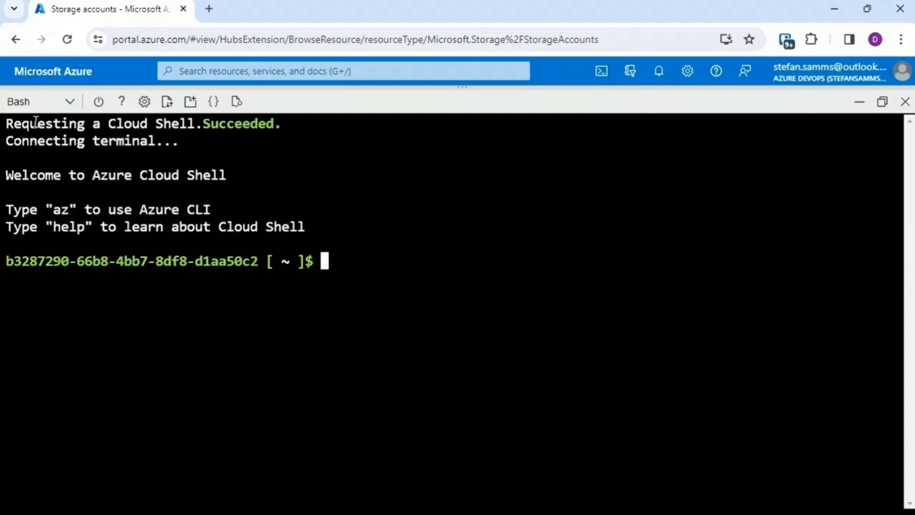
pyautogui.click(70, 102)
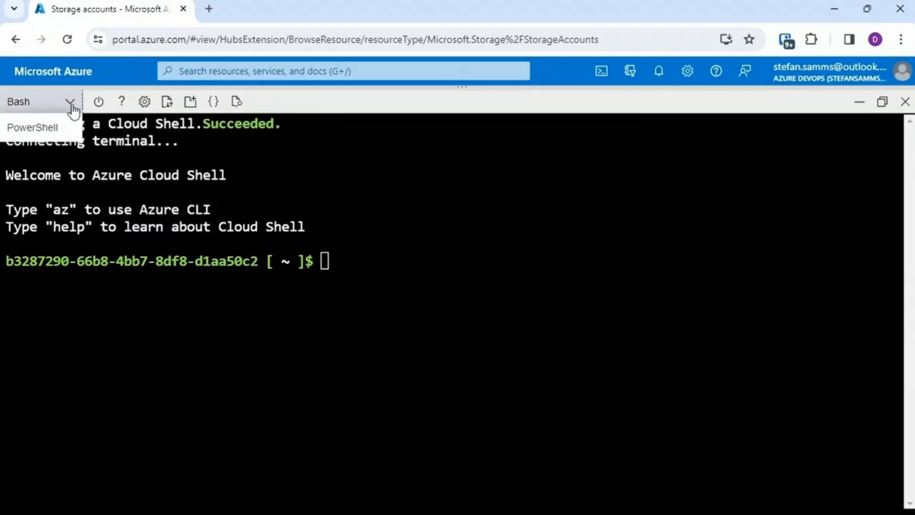
pyautogui.click(52, 127)
pyautogui.click(413, 349)
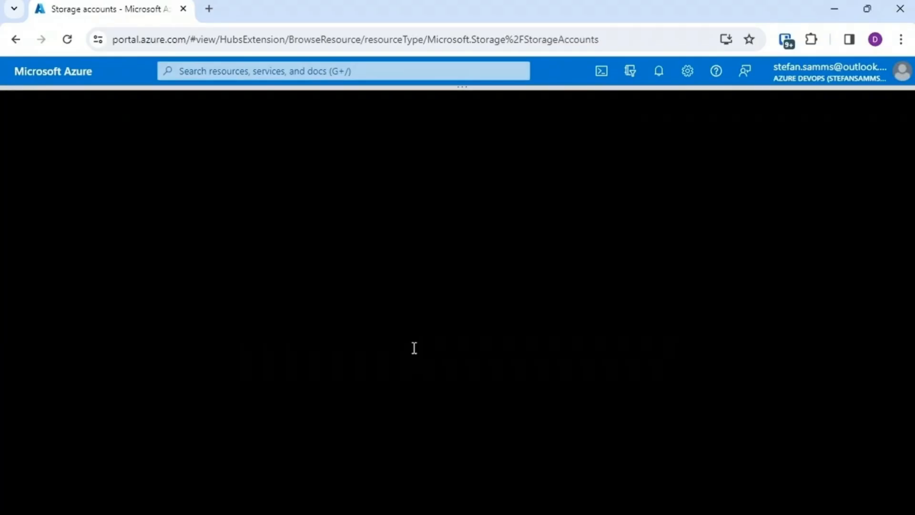
# Clear the PowerShell terminal and list the home directory's contents with dir.
pyautogui.write('cls')
pyautogui.press('Return')
pyautogui.write('dir')
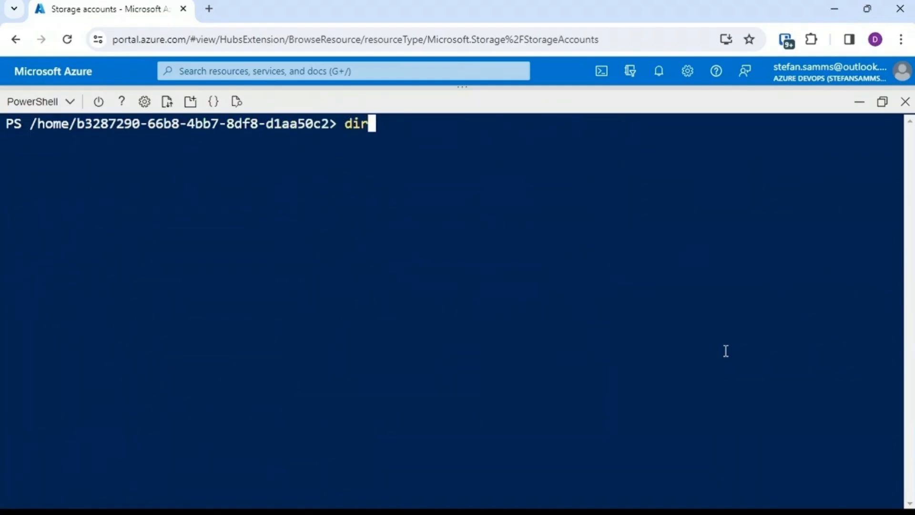
pyautogui.press('Return')
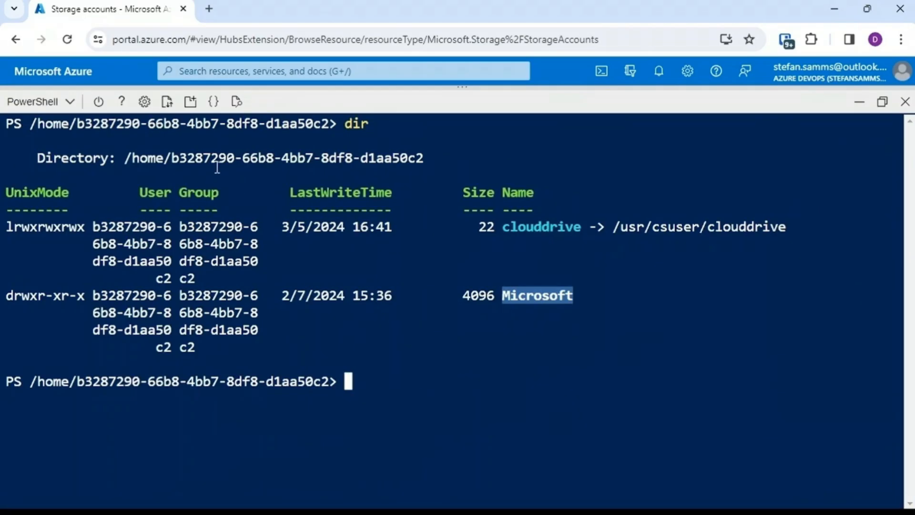
# Upload Customer_Data.docx to the Cloud Shell home directory and dismiss the upload notification.
pyautogui.click(169, 109)
pyautogui.click(189, 127)
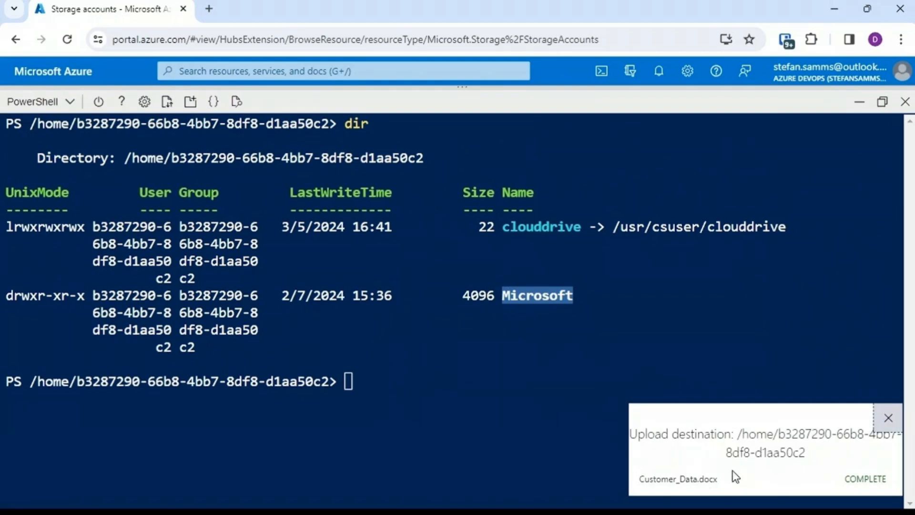
pyautogui.click(887, 419)
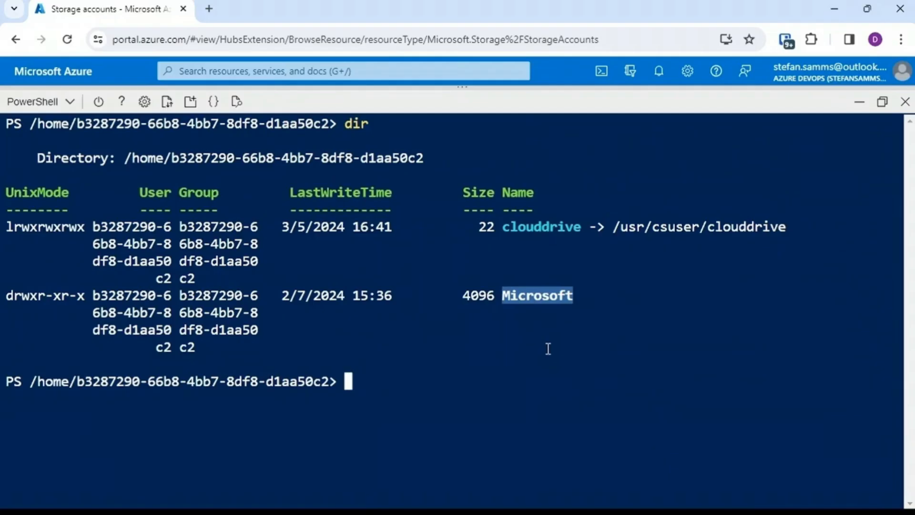
# List the home directory again with dir to check the uploaded file, and clear the terminal with cls.
pyautogui.hotkey('ctrl', 'l')
pyautogui.write('dir')
pyautogui.press('Return')
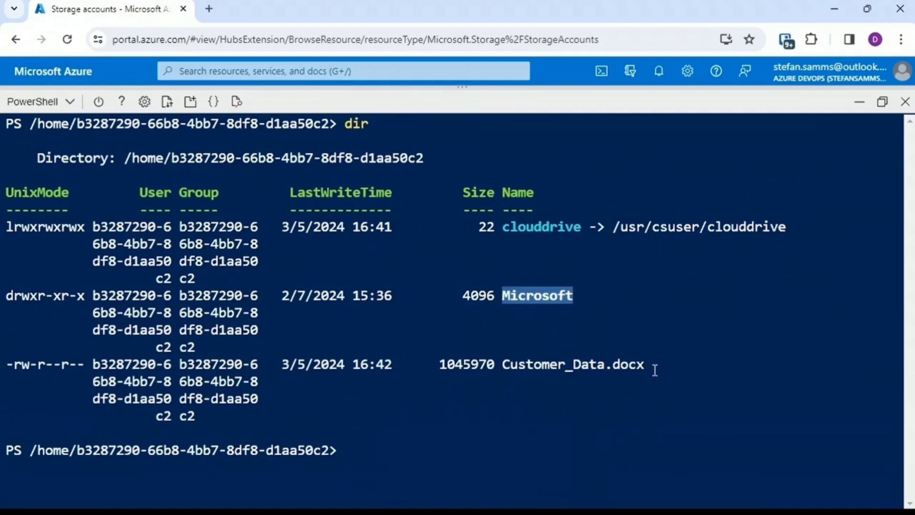
pyautogui.write('cls')
pyautogui.press('Return')
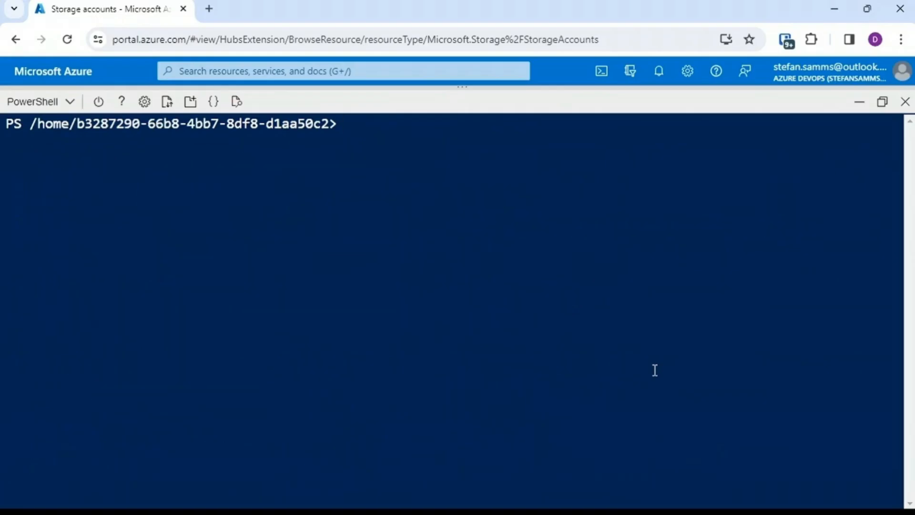
# Run get-command *storageaccount* to list the PowerShell cmdlets related to storage accounts.
pyautogui.write('get-')
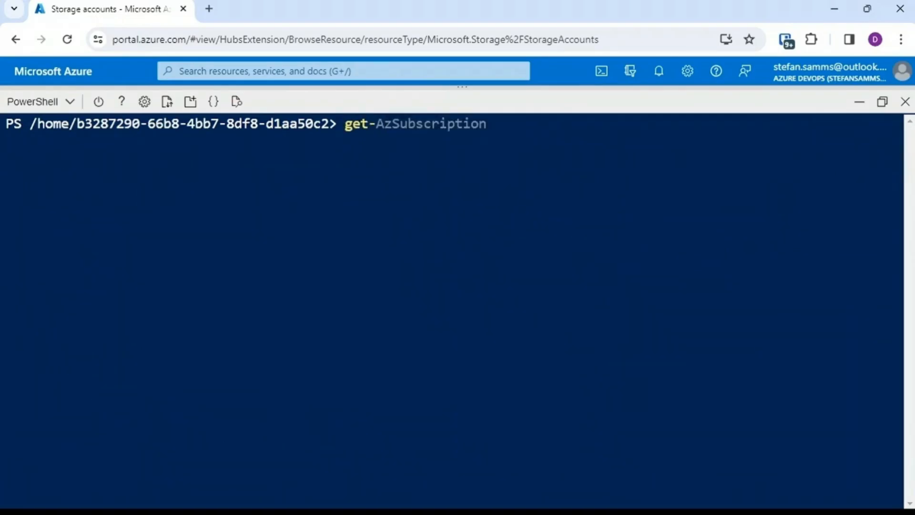
pyautogui.write('command *sti')
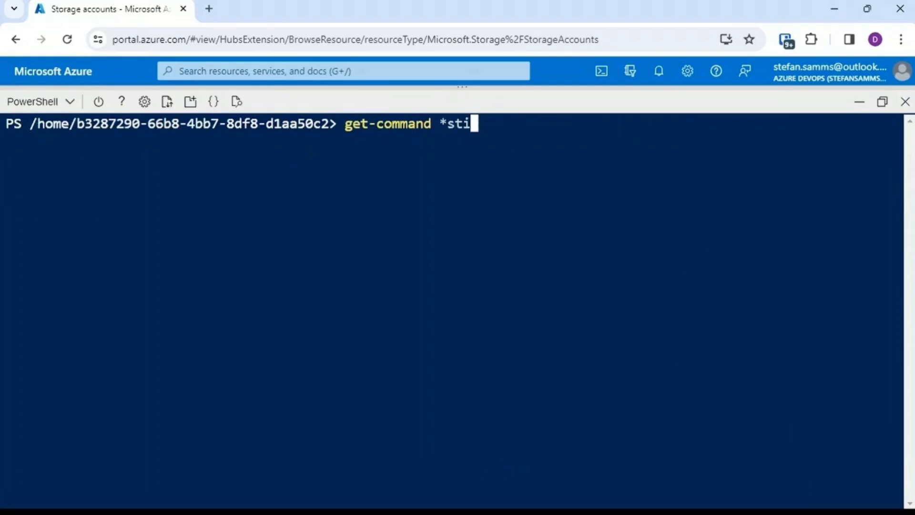
pyautogui.press('BackSpace')
pyautogui.write('orageaccoun')
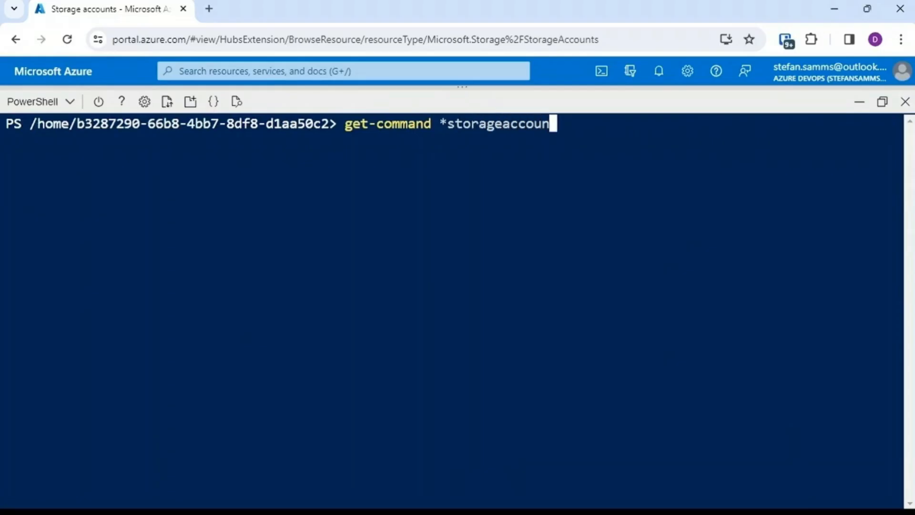
pyautogui.write('t*')
pyautogui.press('Return')
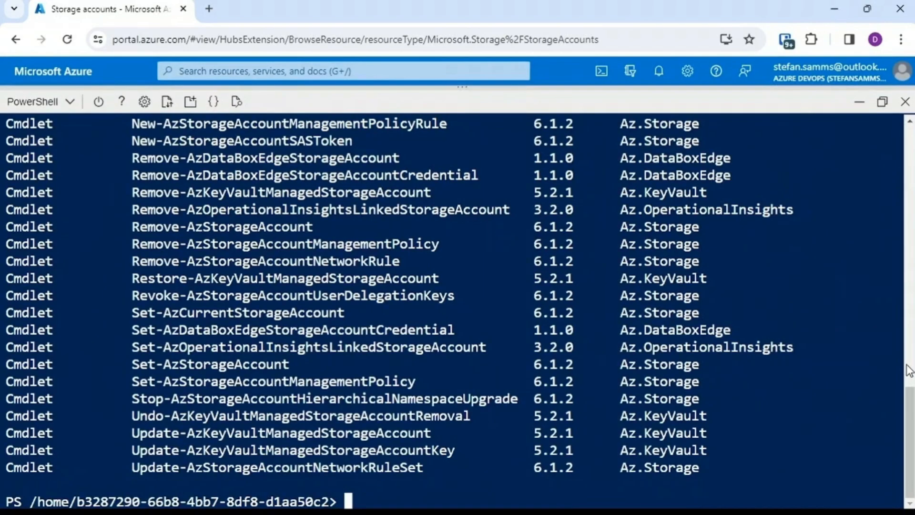
# Locate and highlight the New-AzStorageAccount and Get-AzStorageAccount cmdlets in the command output.
pyautogui.scroll(4, 405, 495)
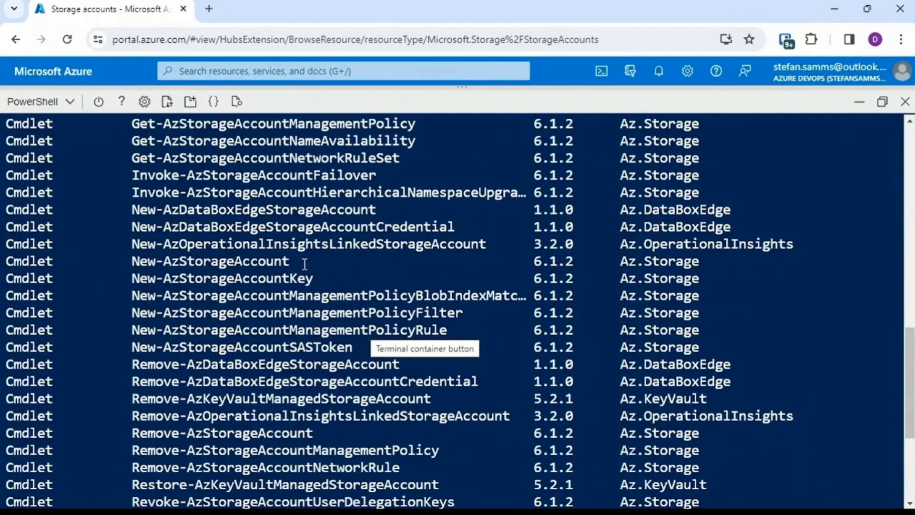
pyautogui.moveTo(305, 264); pyautogui.dragTo(125, 264)
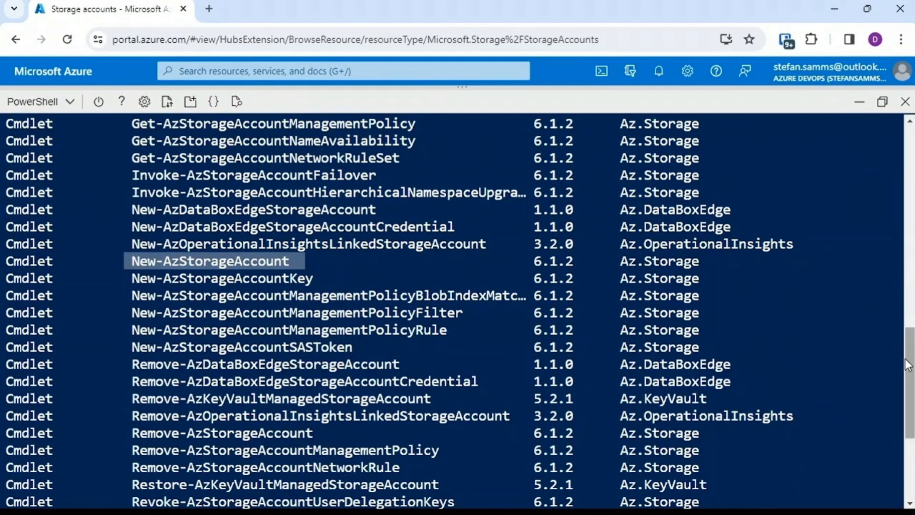
pyautogui.scroll(2, 908, 364)
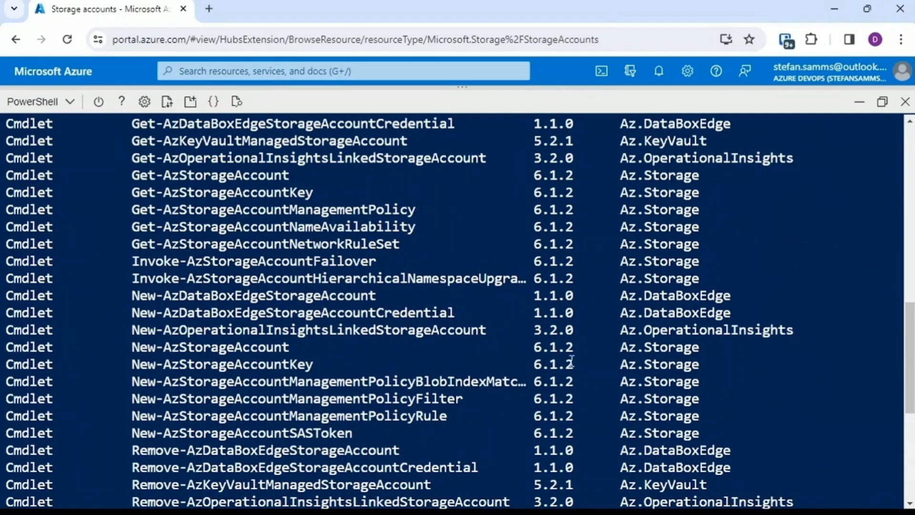
pyautogui.moveTo(297, 179); pyautogui.dragTo(131, 177)
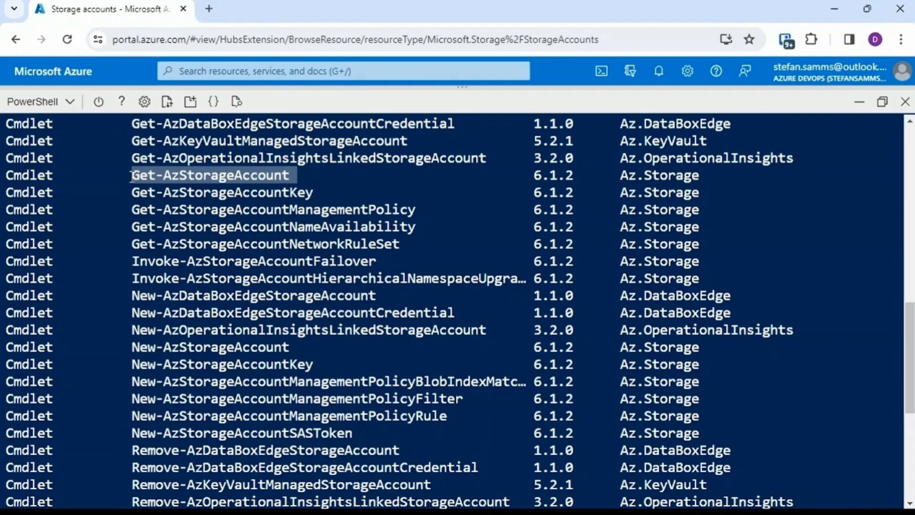
# Clear the terminal, list the storage accounts with get-azstorageaccount, and highlight storacctyhz44 in the output.
pyautogui.click(463, 289)
pyautogui.write('cls')
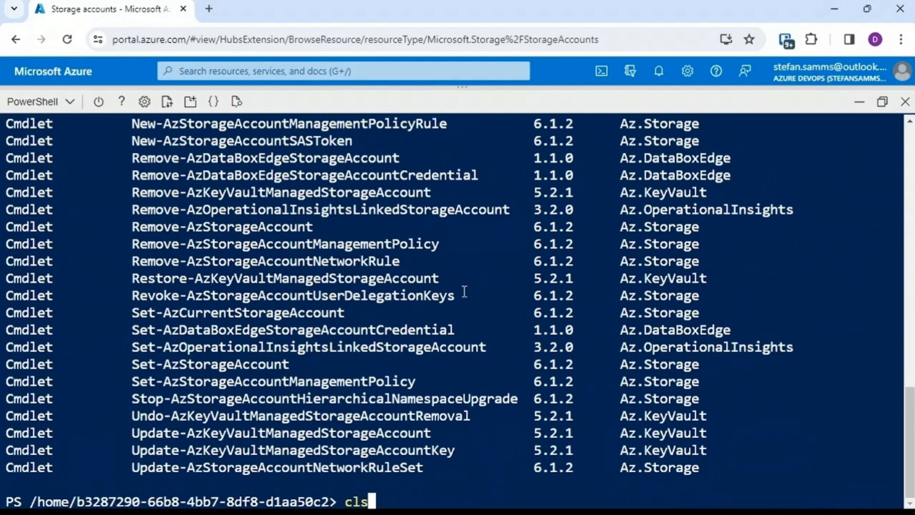
pyautogui.press('Return')
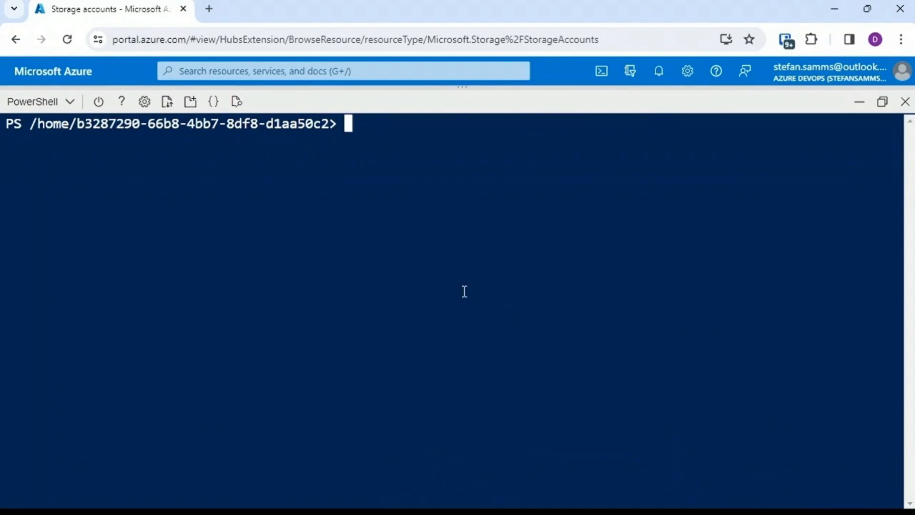
pyautogui.write('get-azstoragea')
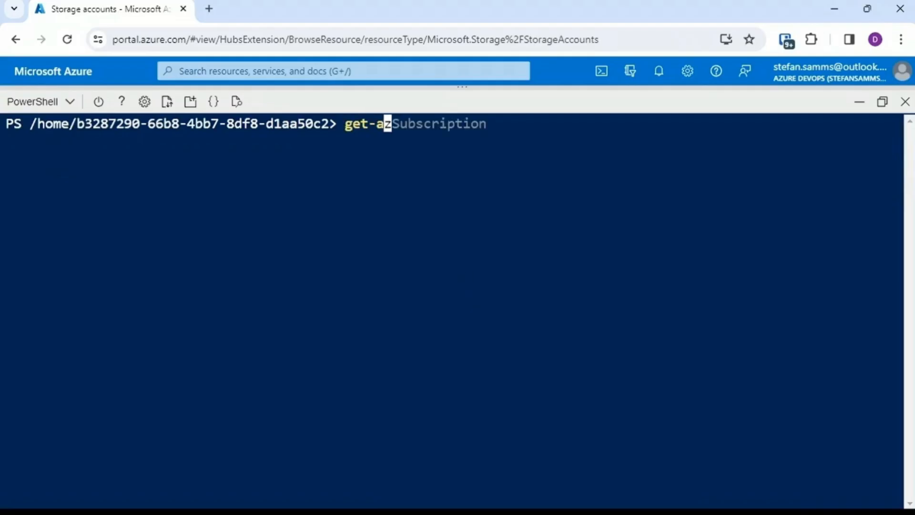
pyautogui.write('ccount')
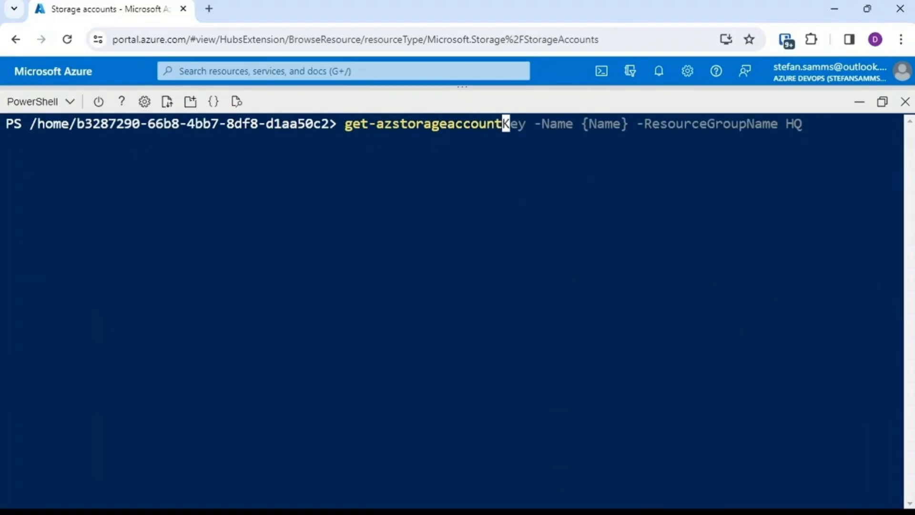
pyautogui.press('Return')
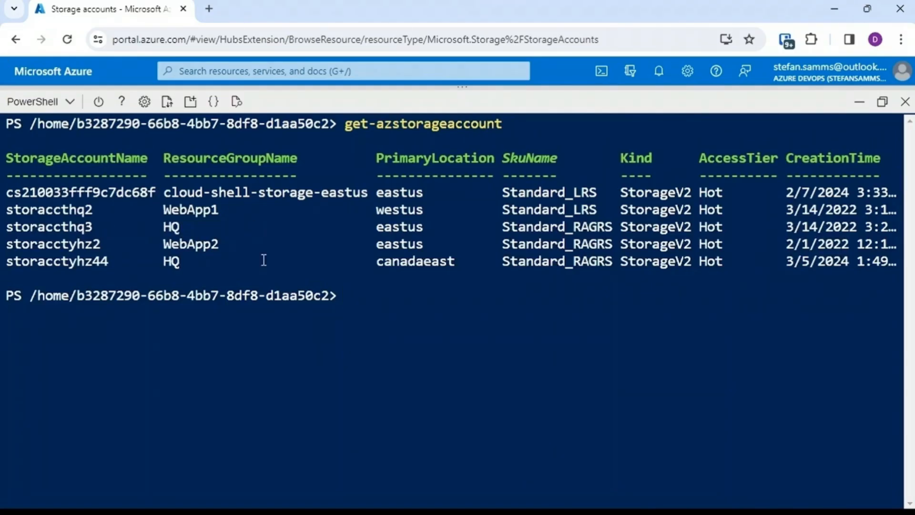
pyautogui.moveTo(109, 262); pyautogui.dragTo(8, 262)
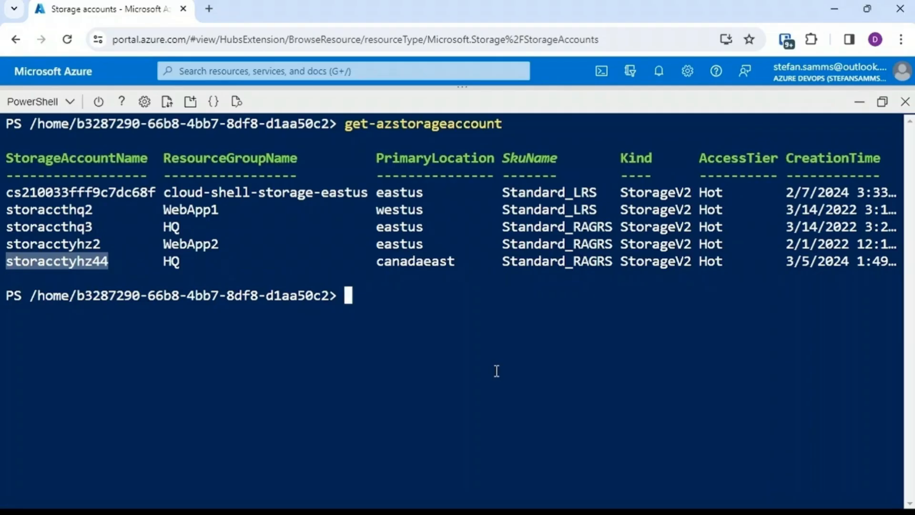
# Store the storage account in a variable with $ctx=Get-AZStorageAccount -R hq -Name storacctyhz44 and display $ctx.
pyautogui.write('$ctx=Get-AZStorageAccount -R hq -Name storacctyhz4')
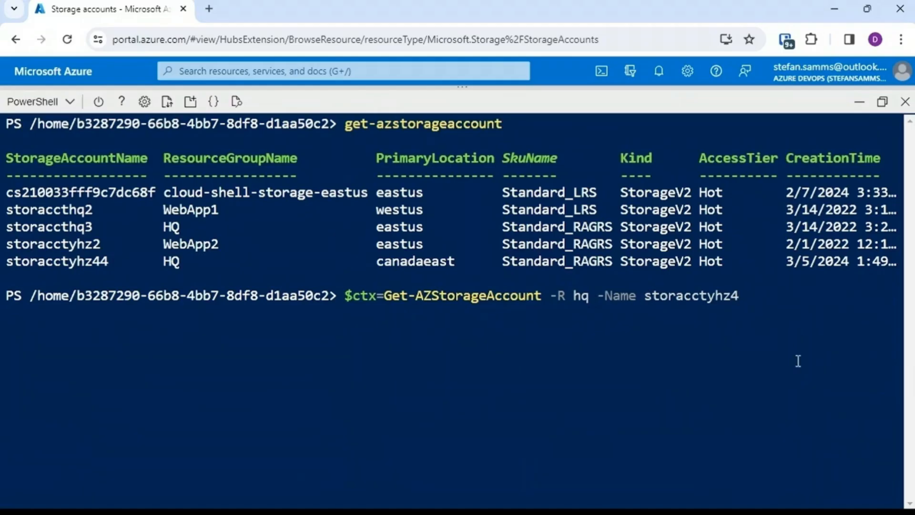
pyautogui.press('Return')
pyautogui.write('4')
pyautogui.press('Return')
pyautogui.write('$ctx')
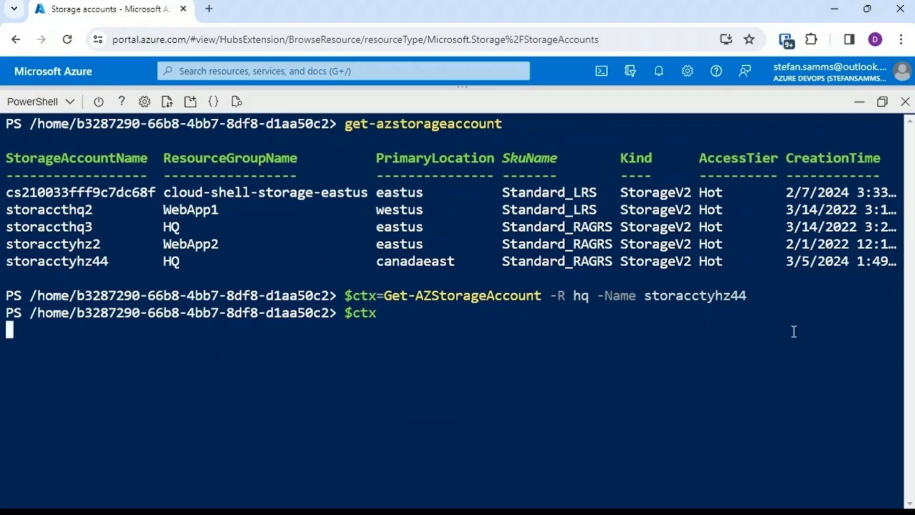
pyautogui.press('Return')
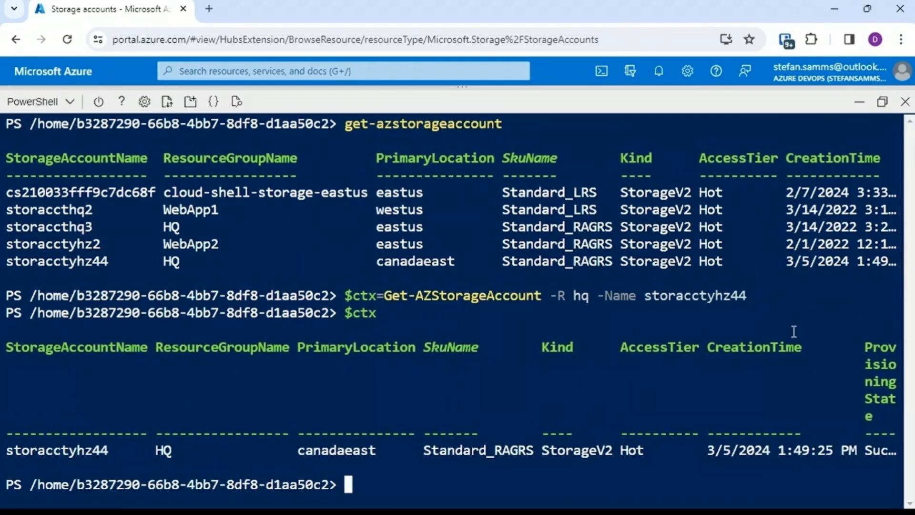
# Clear the terminal, list the variable's properties with $ctx | get-member -type property, and highlight the Context property.
pyautogui.write('cls')
pyautogui.press('Return')
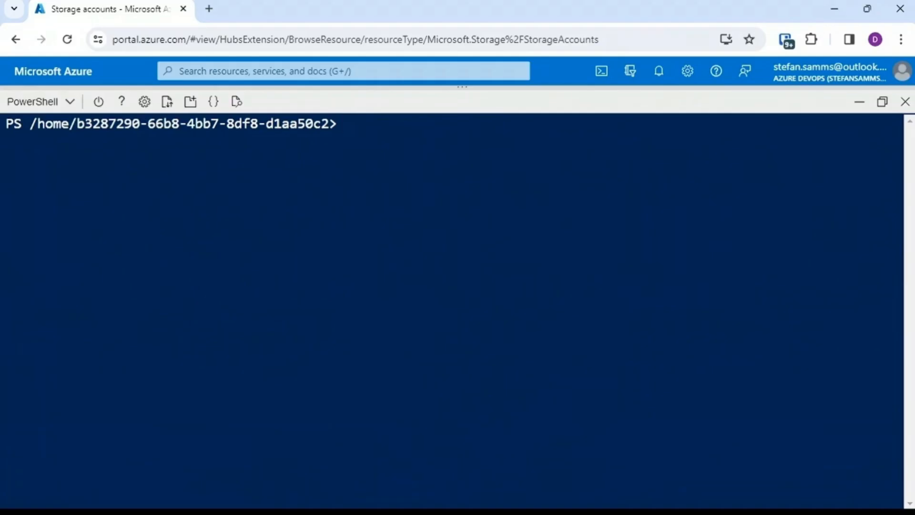
pyautogui.write('$ctx')
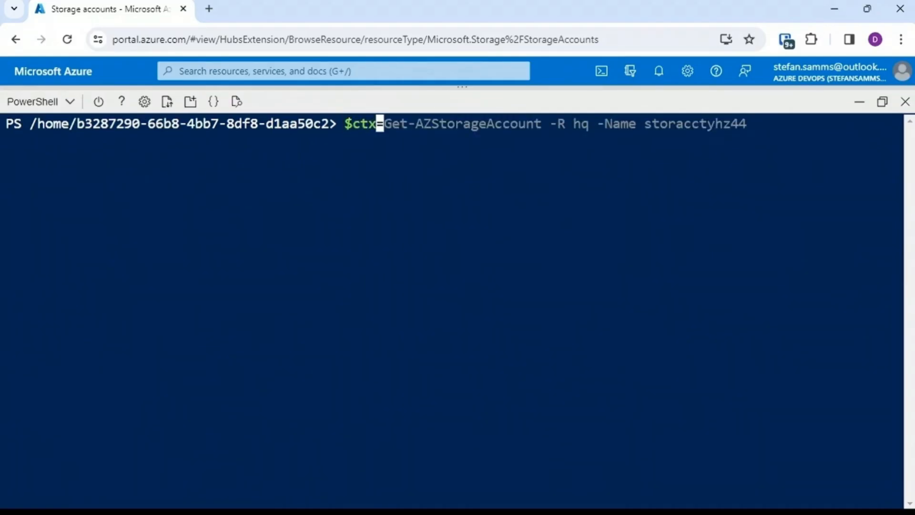
pyautogui.write('.')
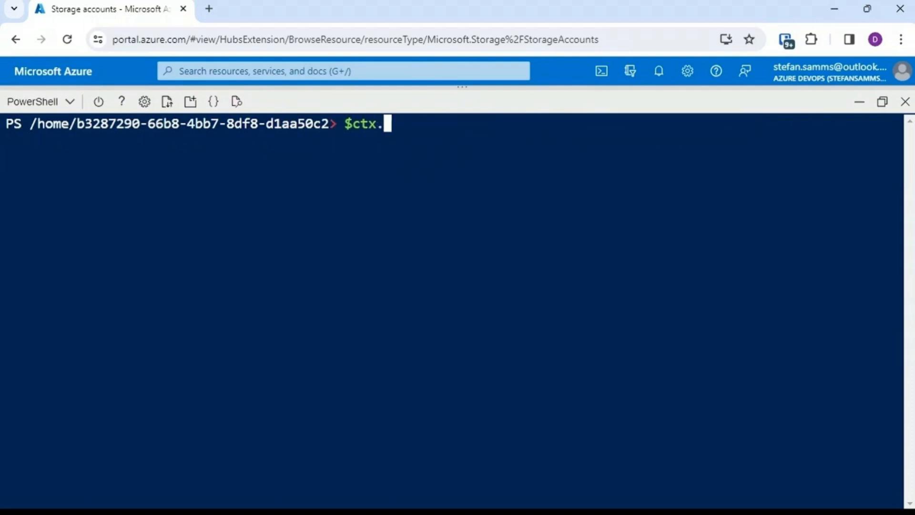
pyautogui.press('BackSpace')
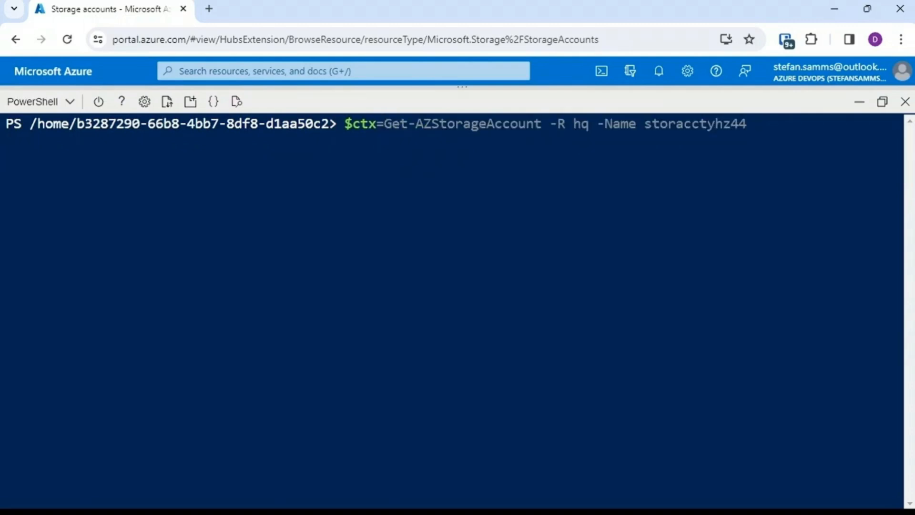
pyautogui.write('|')
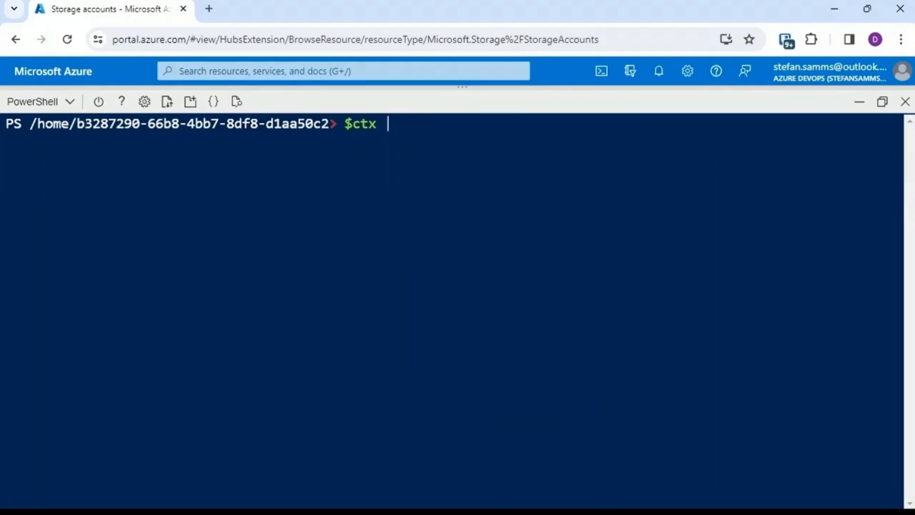
pyautogui.write(' get-m')
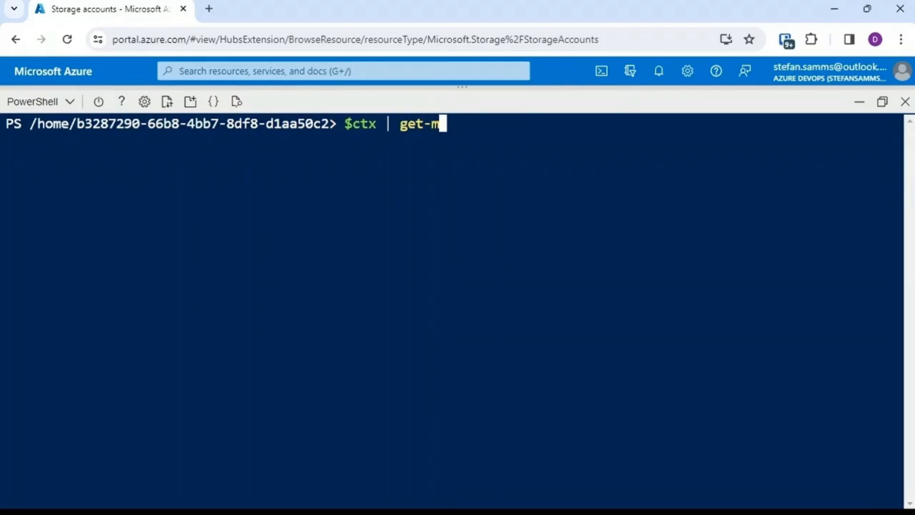
pyautogui.write('ember -')
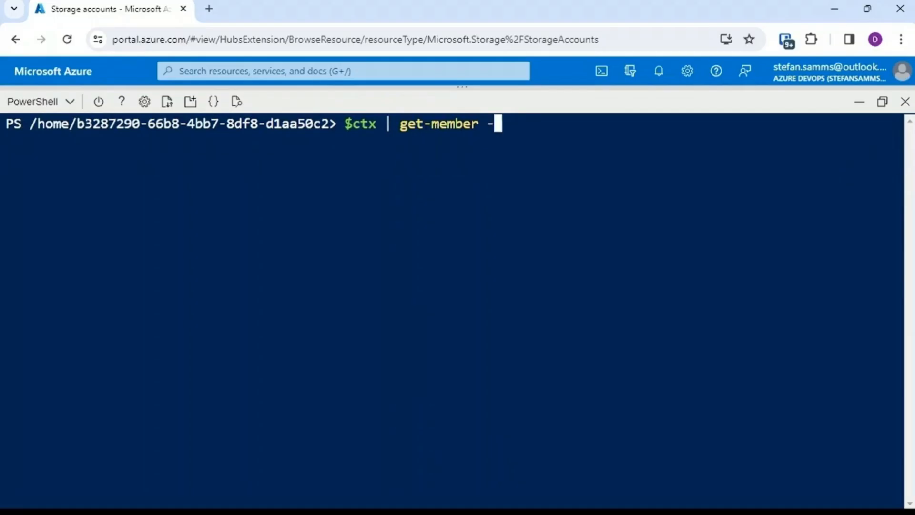
pyautogui.write('type property')
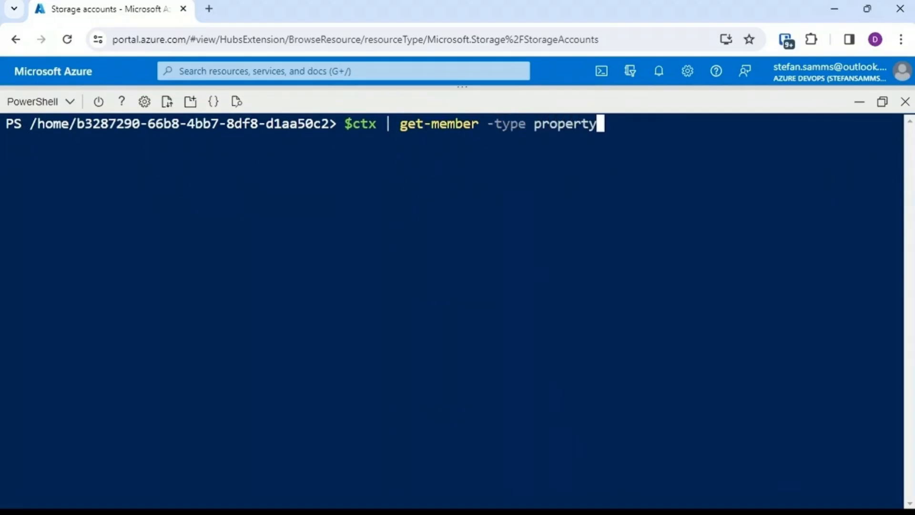
pyautogui.press('Return')
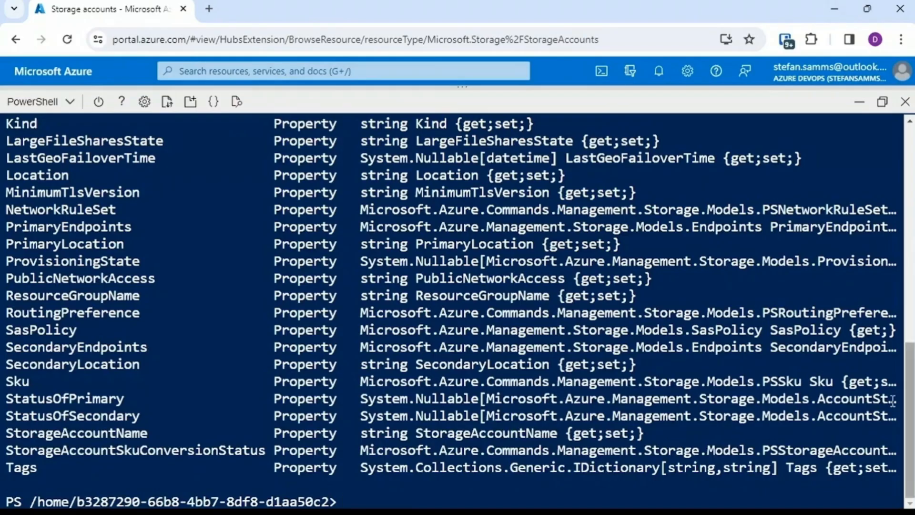
pyautogui.moveTo(910, 419); pyautogui.dragTo(910, 278)
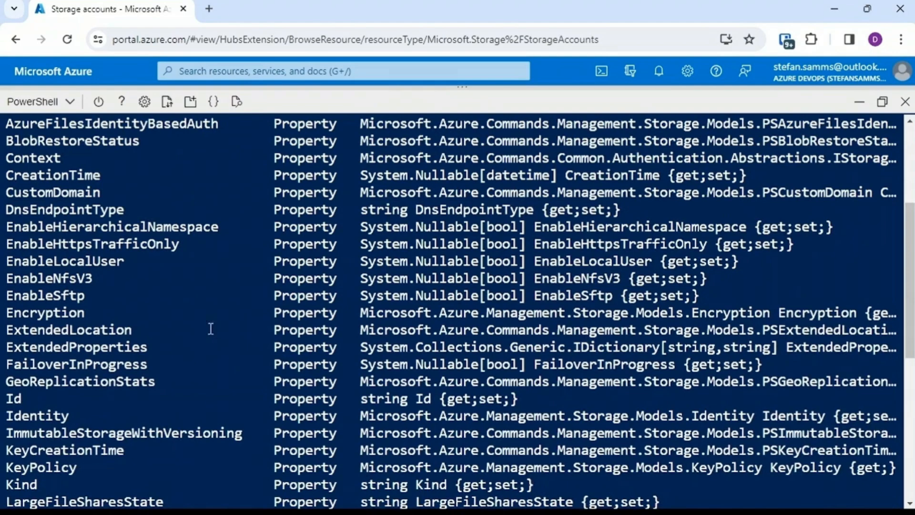
pyautogui.moveTo(70, 158); pyautogui.dragTo(6, 162)
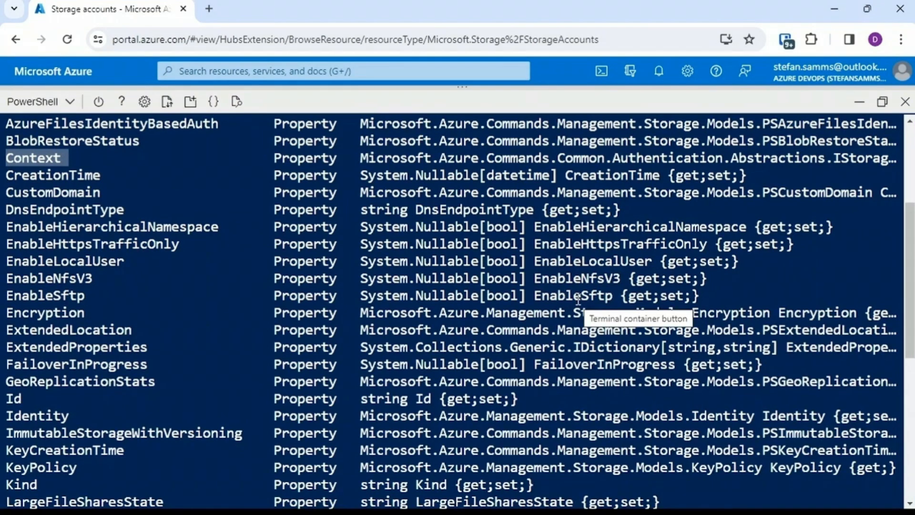
# Clear the terminal, reassign the variable to the storage context with $ctx=$ctx.context, and display $ctx.
pyautogui.write('cls')
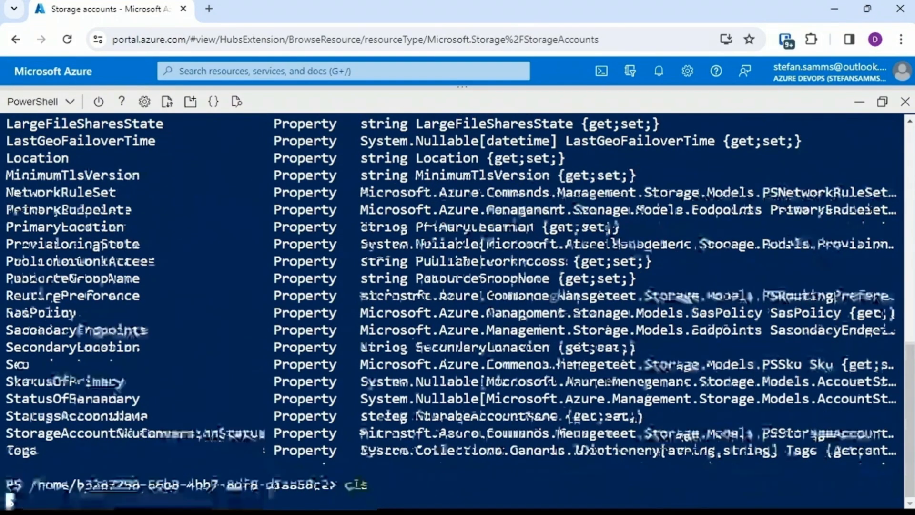
pyautogui.press('Return')
pyautogui.write('$ctx')
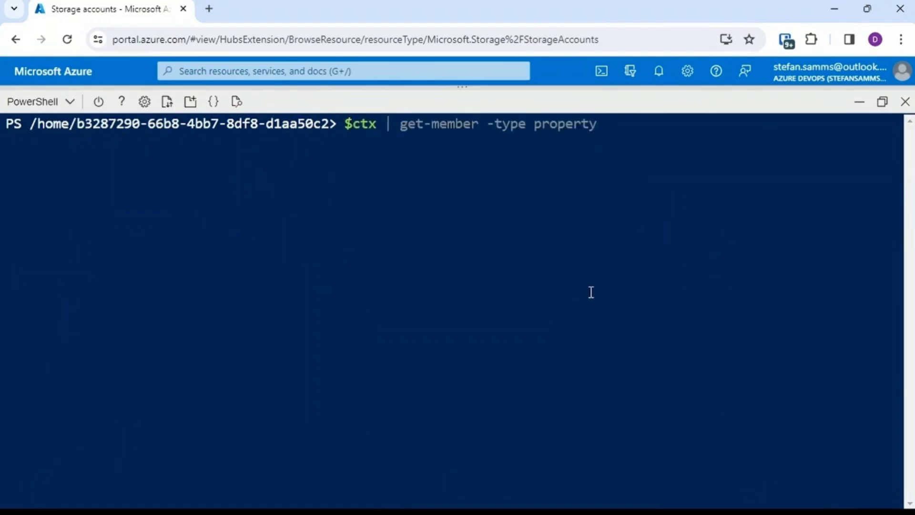
pyautogui.write('=')
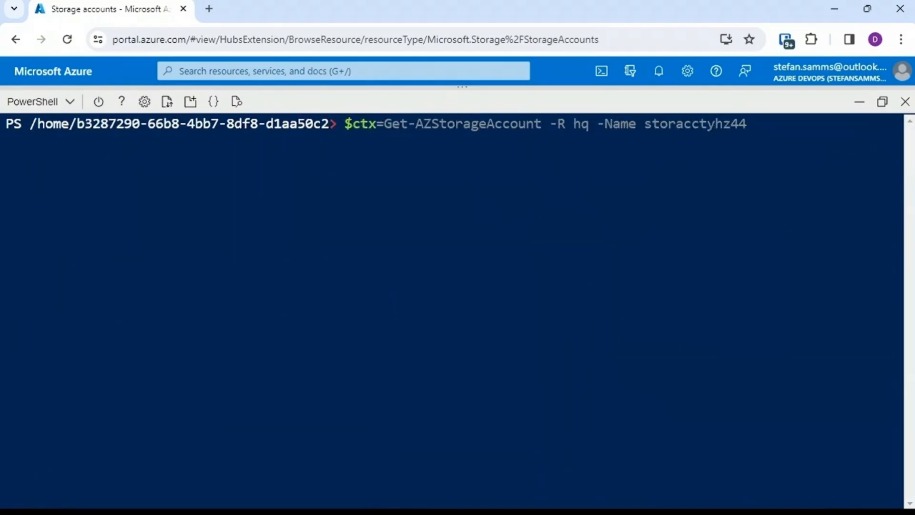
pyautogui.write('$ctx')
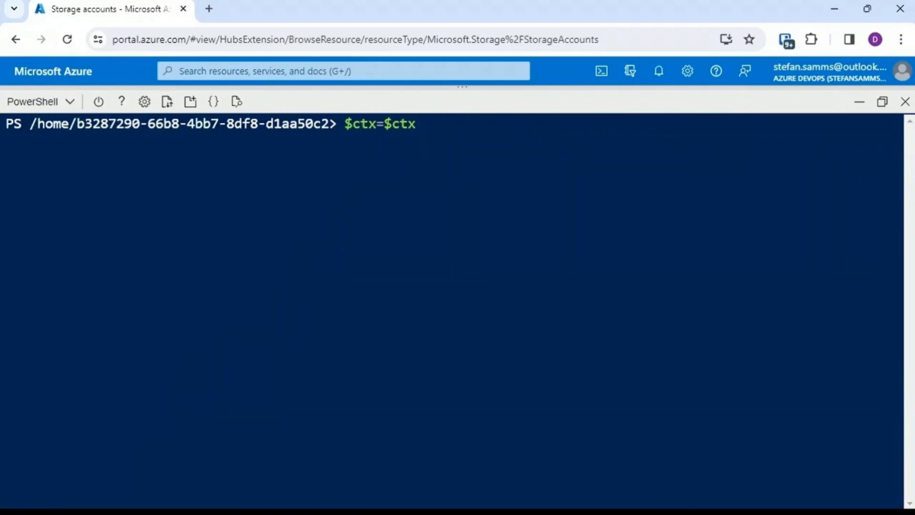
pyautogui.write('.context')
pyautogui.press('Return')
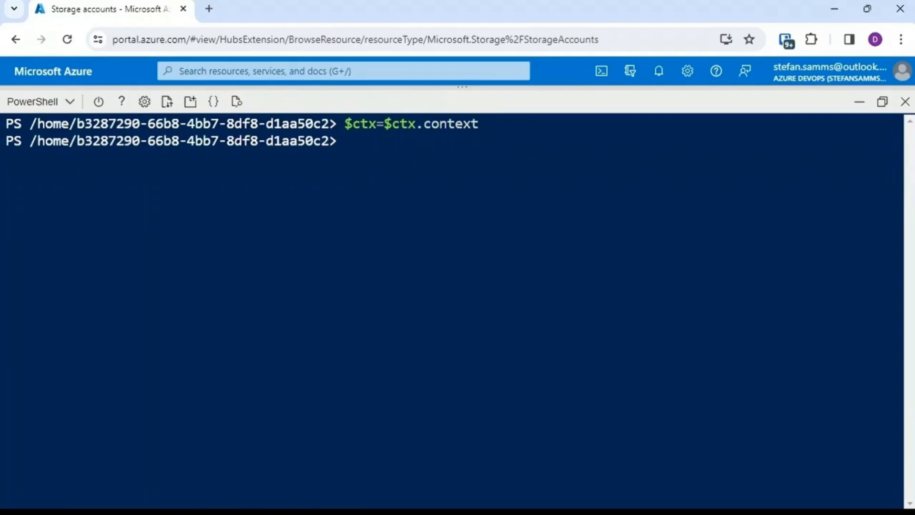
pyautogui.write('$ctx')
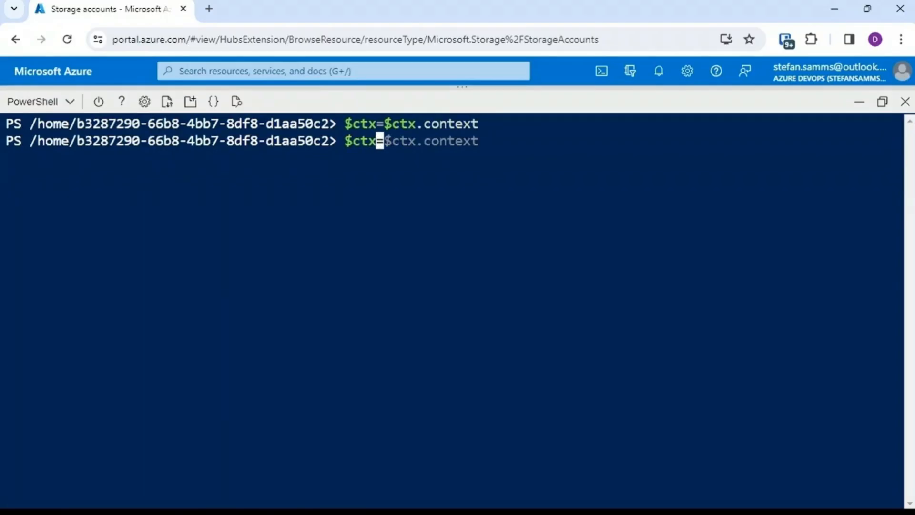
pyautogui.press('Return')
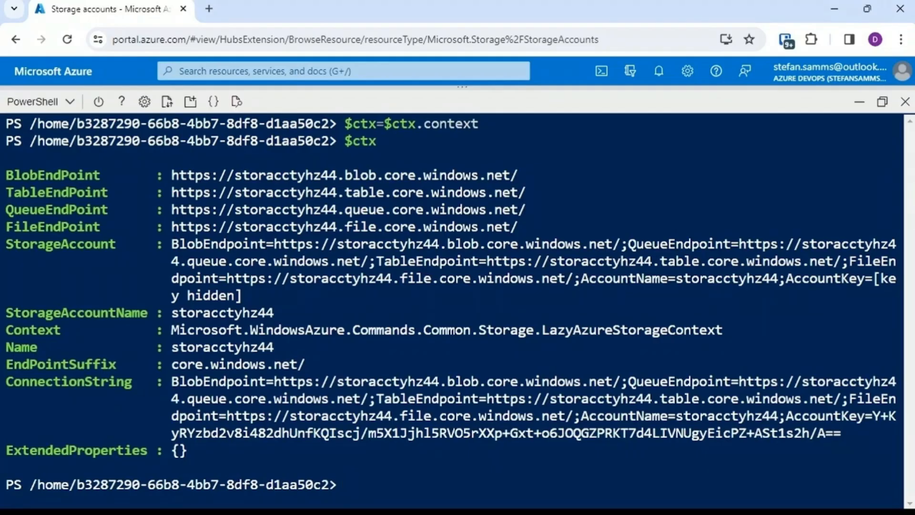
# Clear the terminal and create a blob container with New-AZStorageContainer -Name "customers" -Context $ctx.
pyautogui.hotkey('ctrl', 'l')
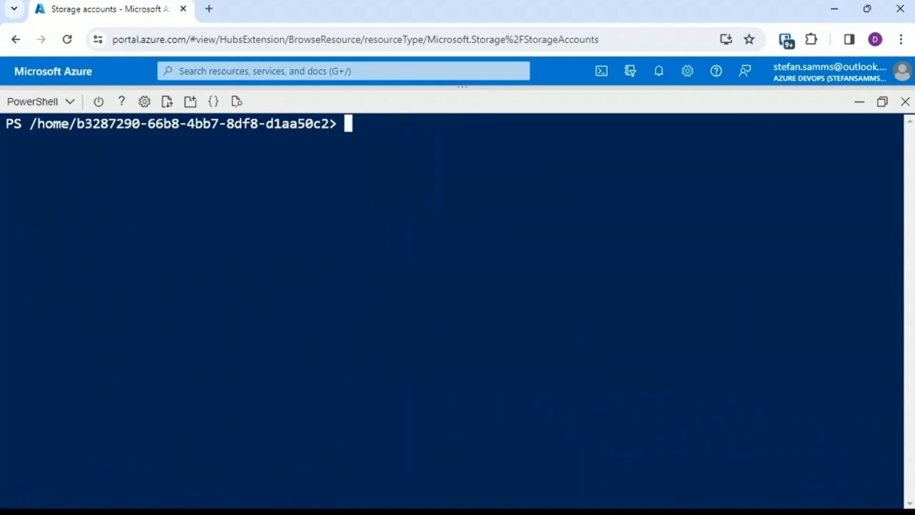
pyautogui.write('New-AZStorageContainer -Name "customers" -Context $ctx')
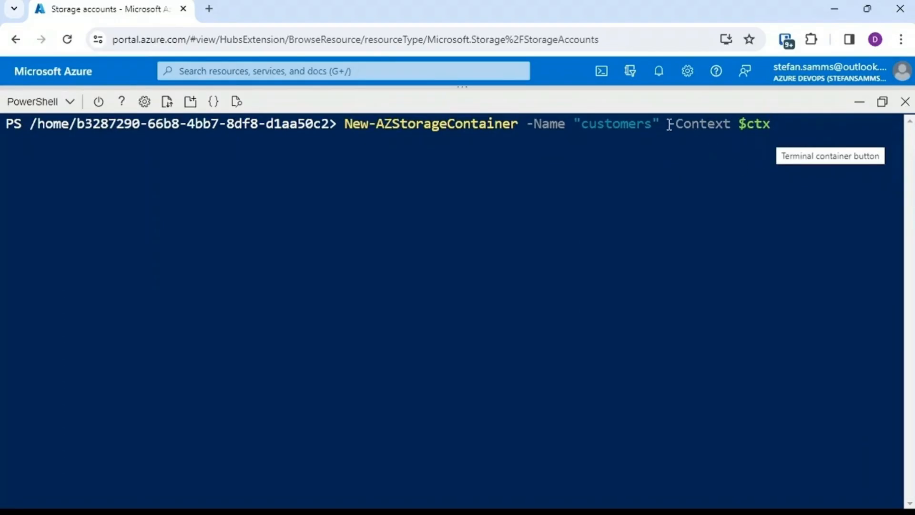
pyautogui.press('Return')
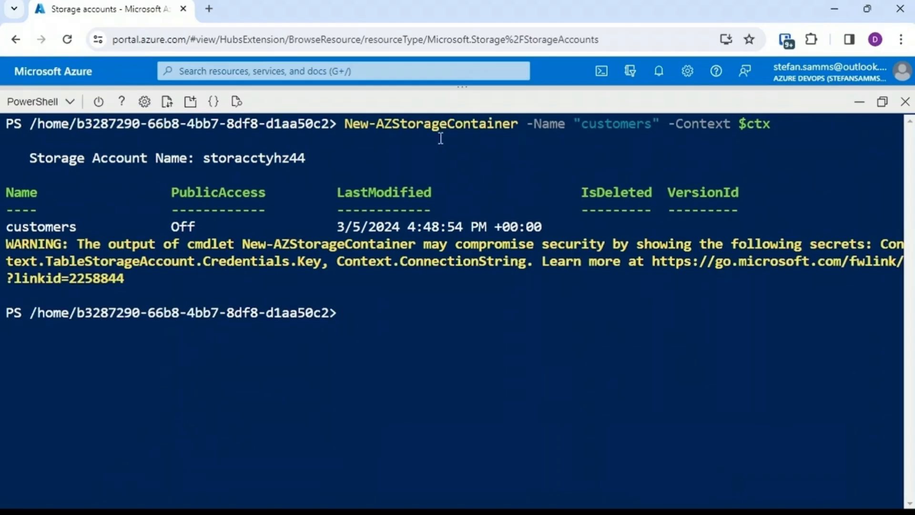
# Minimize Cloud Shell and open the customers container of storage account storacctyhz44 in the portal.
pyautogui.click(860, 102)
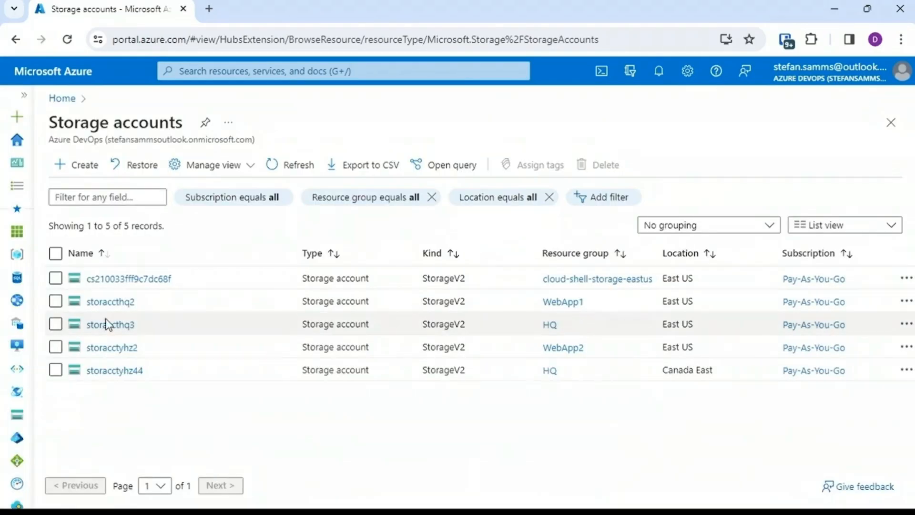
pyautogui.click(118, 372)
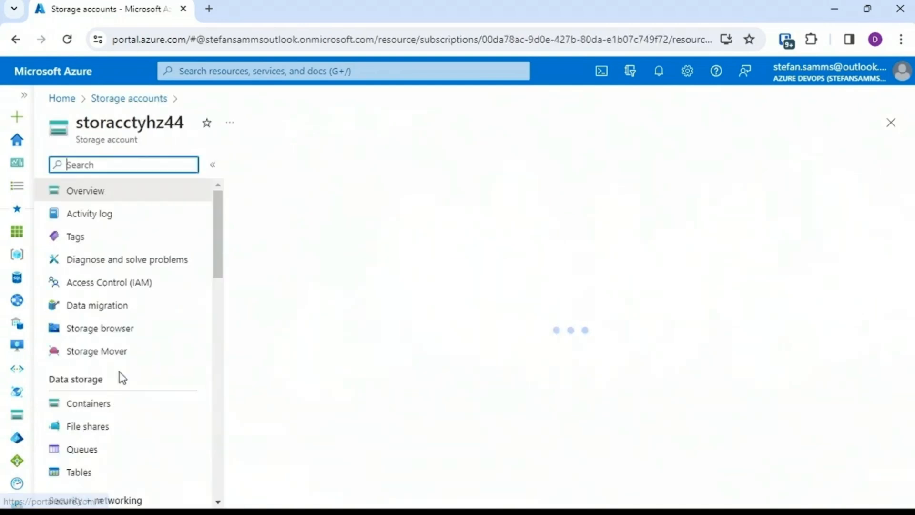
pyautogui.click(98, 430)
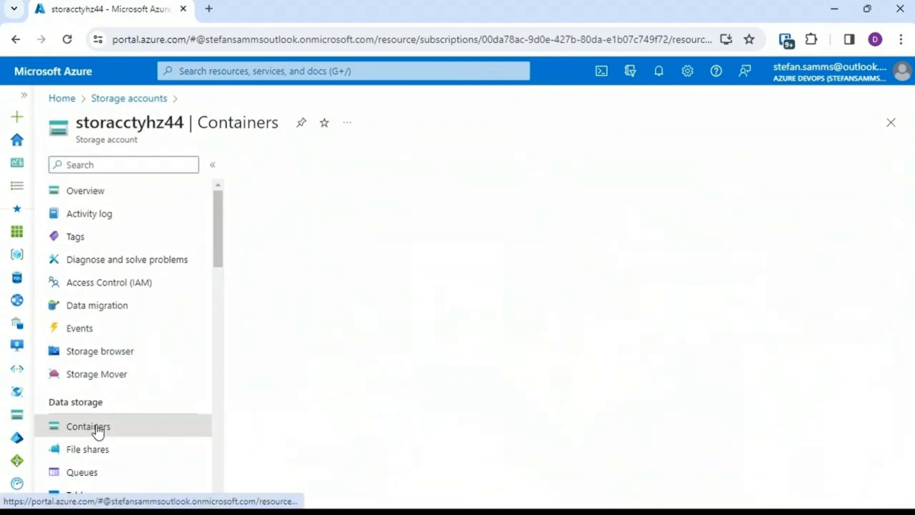
pyautogui.click(290, 283)
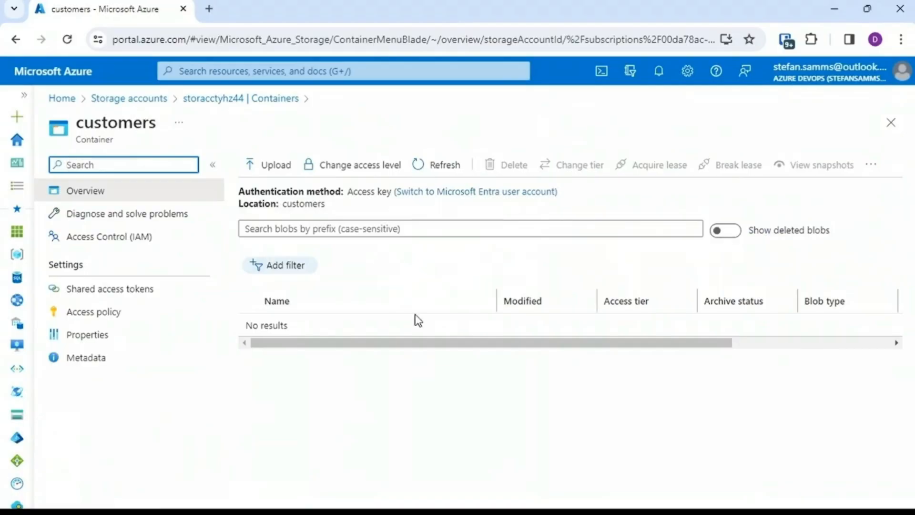
# Reopen Cloud Shell and list the home directory's files with dir.
pyautogui.click(601, 72)
pyautogui.click(576, 366)
pyautogui.write('dir')
pyautogui.press('Return')
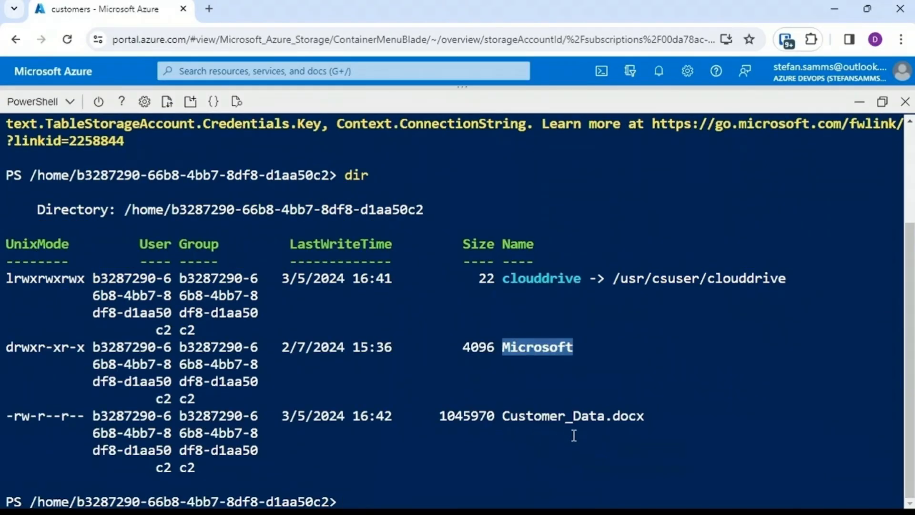
# Clear the terminal and enter Set-AZStorageBlobContent -File “./customer_data.docx” -container customers -blob customer_data.docx -context $ctx at the prompt.
pyautogui.write('cls')
pyautogui.press('Return')
pyautogui.write('Set-AZStorageBlobContent -File "./customer_data.docx" -container customers -blob customer_data.docx -context $ctx')
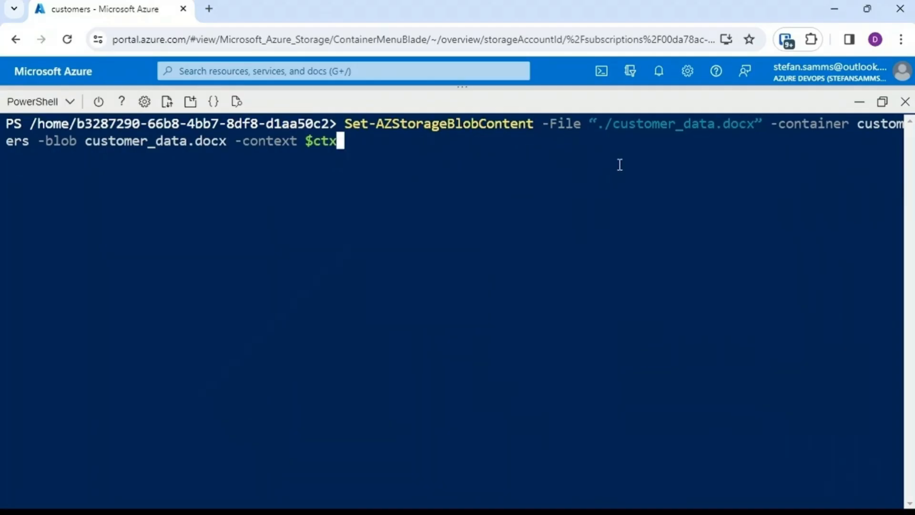
# Replace the curly quotation marks around the -File path with straight ones and run the upload command.
pyautogui.press('Left')
pyautogui.press('Left')
pyautogui.press('Left')
pyautogui.press('Left')
pyautogui.hotkey('ctrl', 'Left')
pyautogui.hotkey('ctrl', 'Left')
pyautogui.hotkey('ctrl', 'Left')
pyautogui.hotkey('ctrl', 'Left')
pyautogui.hotkey('ctrl', 'Left')
pyautogui.hotkey('ctrl', 'Left')
pyautogui.press('Left')
pyautogui.press('Left')
pyautogui.press('Left')
pyautogui.press('Left')
pyautogui.press('Left')
pyautogui.press('Left')
pyautogui.press('Left')
pyautogui.press('Left')
pyautogui.press('Left')
pyautogui.press('Left')
pyautogui.press('Left')
pyautogui.press('Left')
pyautogui.press('Left')
pyautogui.press('Left')
pyautogui.press('Left')
pyautogui.press('Left')
pyautogui.press('Left')
pyautogui.press('Left')
pyautogui.press('Left')
pyautogui.press('Left')
pyautogui.press('BackSpace')
pyautogui.write('"')
pyautogui.hotkey('ctrl', 'Right')
pyautogui.press('Right')
pyautogui.press('Right')
pyautogui.press('Right')
pyautogui.press('Right')
pyautogui.press('Right')
pyautogui.press('Right')
pyautogui.press('Right')
pyautogui.press('Right')
pyautogui.press('Right')
pyautogui.press('Right')
pyautogui.press('Right')
pyautogui.press('Right')
pyautogui.press('Right')
pyautogui.press('Right')
pyautogui.press('Right')
pyautogui.press('Right')
pyautogui.press('Right')
pyautogui.press('Right')
pyautogui.press('Right')
pyautogui.press('Right')
pyautogui.press('Right')
pyautogui.press('Right')
pyautogui.press('Right')
pyautogui.press('Right')
pyautogui.press('Right')
pyautogui.press('Right')
pyautogui.press('Right')
pyautogui.press('Right')
pyautogui.press('Right')
pyautogui.press('Right')
pyautogui.press('Right')
pyautogui.press('Right')
pyautogui.press('Right')
pyautogui.press('Right')
pyautogui.press('Right')
pyautogui.press('Right')
pyautogui.press('Right')
pyautogui.press('Right')
pyautogui.press('Right')
pyautogui.press('Right')
pyautogui.press('Right')
pyautogui.press('Right')
pyautogui.press('Right')
pyautogui.press('Right')
pyautogui.press('Right')
pyautogui.press('Right')
pyautogui.press('Right')
pyautogui.press('Right')
pyautogui.press('Right')
pyautogui.press('Right')
pyautogui.press('Right')
pyautogui.press('Right')
pyautogui.press('Right')
pyautogui.press('Right')
pyautogui.press('Return')
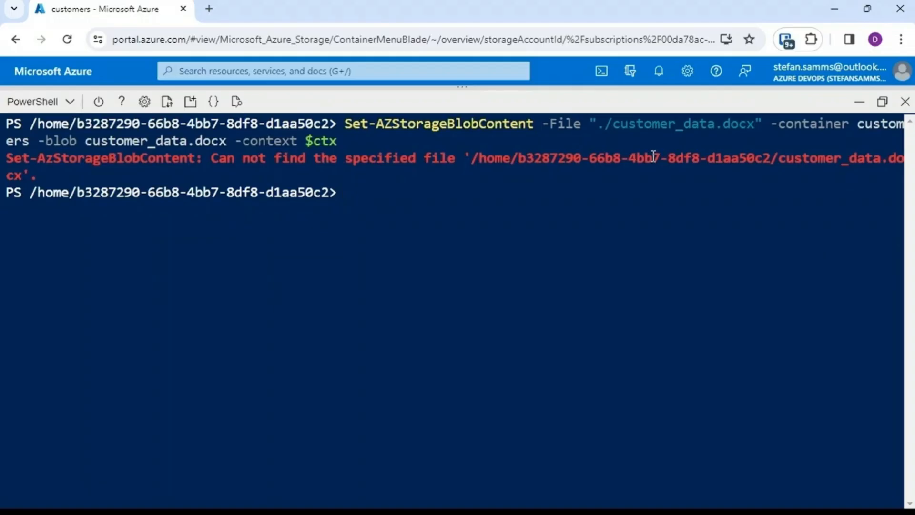
# List the home directory's files with dir to check the document's exact name, and clear the terminal.
pyautogui.write('dir')
pyautogui.press('Return')
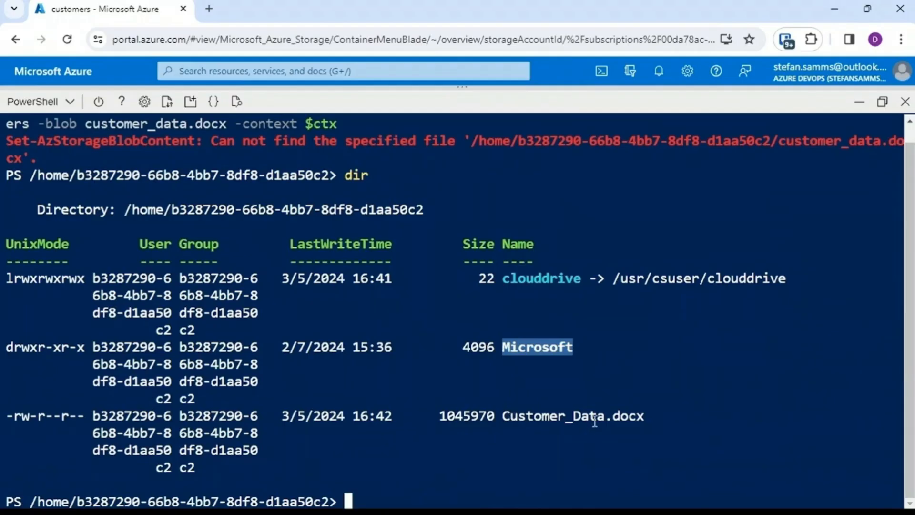
pyautogui.write('cls')
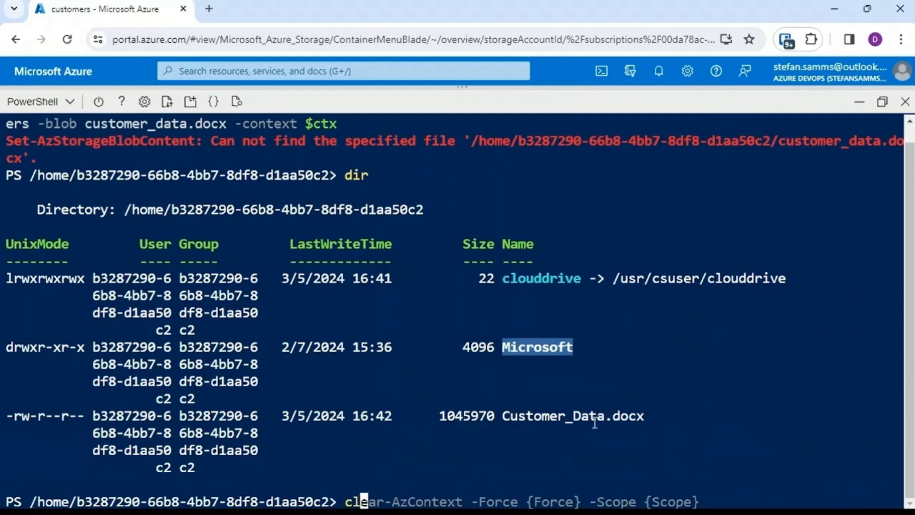
pyautogui.press('Return')
# Recall the Set-AZStorageBlobContent command, correct the -File path to "./Customer_Data.docx" and run it.
pyautogui.press('Up')
pyautogui.press('Up')
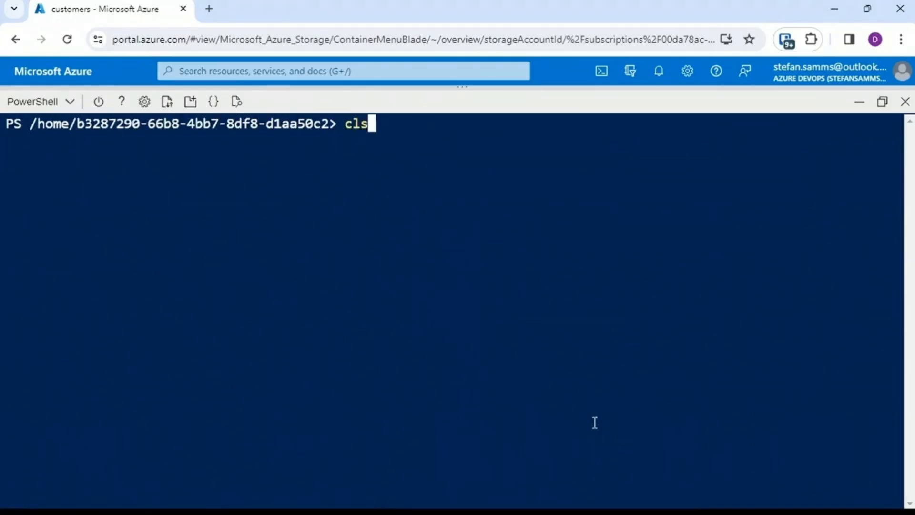
pyautogui.press('Up')
pyautogui.press('Left')
pyautogui.press('Left')
pyautogui.press('Left')
pyautogui.press('Left')
pyautogui.press('Left')
pyautogui.press('Left')
pyautogui.press('Left')
pyautogui.press('Left')
pyautogui.press('Left')
pyautogui.press('Left')
pyautogui.press('Left')
pyautogui.press('Left')
pyautogui.press('Left')
pyautogui.press('Left')
pyautogui.press('Left')
pyautogui.press('Left')
pyautogui.press('Left')
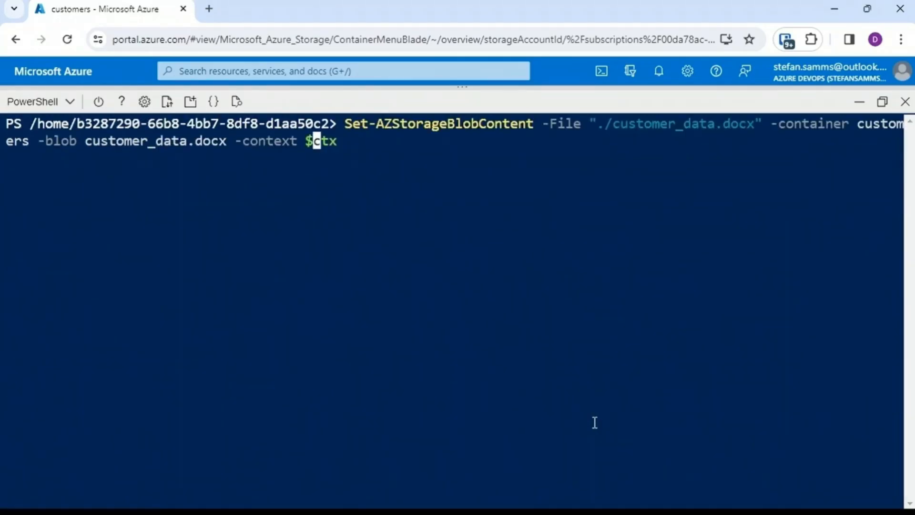
pyautogui.press('Left')
pyautogui.press('Left')
pyautogui.press('Left')
pyautogui.press('Left')
pyautogui.press('Left')
pyautogui.press('Left')
pyautogui.press('Left')
pyautogui.press('Left')
pyautogui.press('Left')
pyautogui.press('Left')
pyautogui.press('Left')
pyautogui.press('Left')
pyautogui.press('Left')
pyautogui.press('Left')
pyautogui.press('Left')
pyautogui.press('Left')
pyautogui.press('Left')
pyautogui.press('Left')
pyautogui.press('Left')
pyautogui.press('Left')
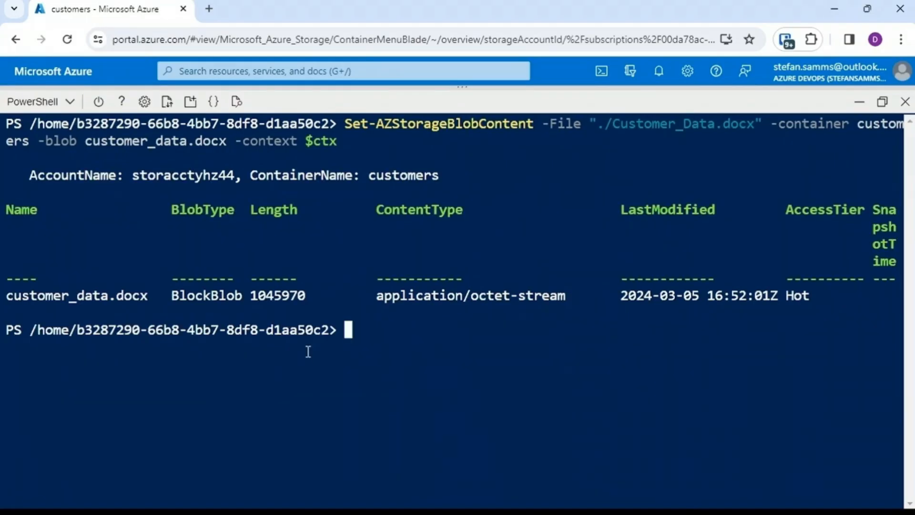
# Minimize Cloud Shell and refresh the customers container's blob list in the portal.
pyautogui.click(862, 107)
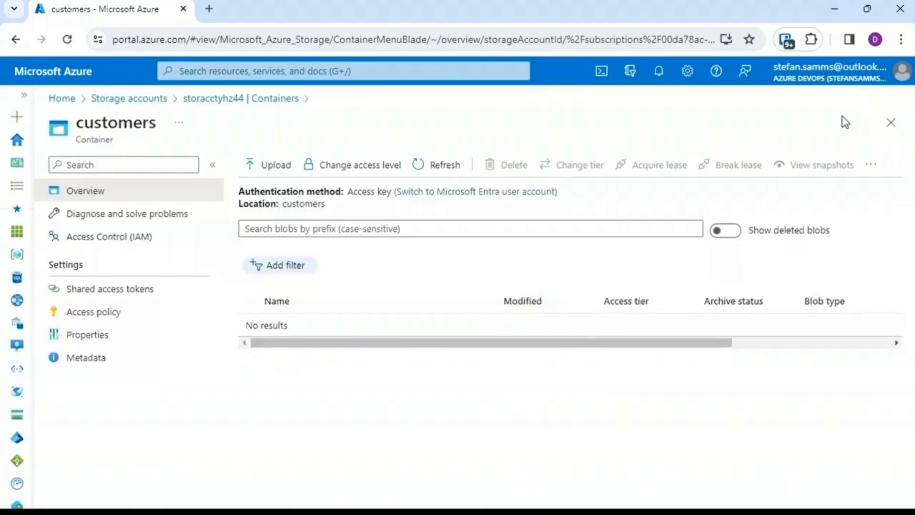
pyautogui.click(435, 169)
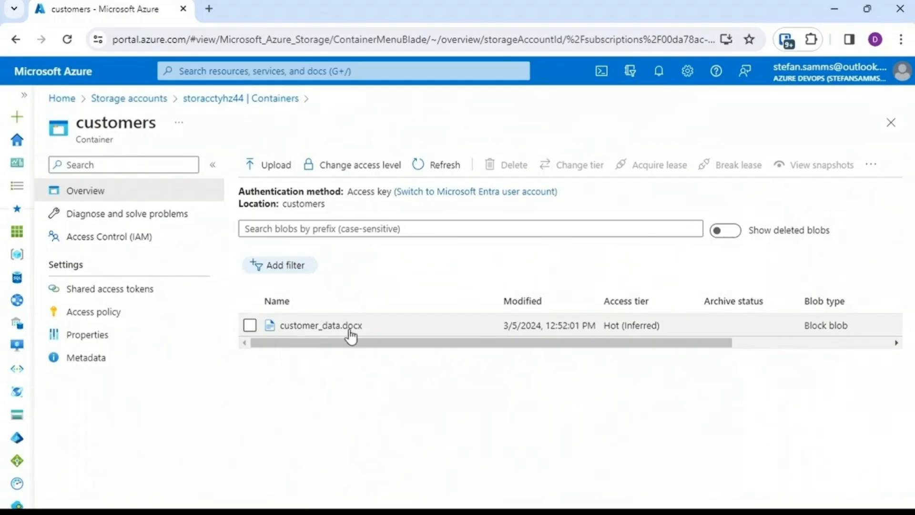
# Reopen Cloud Shell and list the blob names with Get-AzStorageContainer -Name customers -Context $ctx | Get-AzStorageBlob | select name.
pyautogui.click(601, 71)
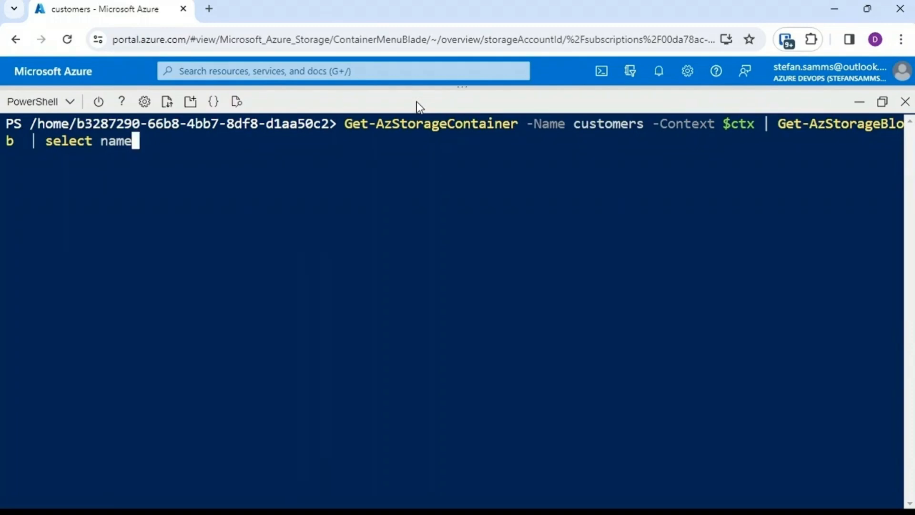
pyautogui.press('Return')
pyautogui.moveTo(161, 312); pyautogui.dragTo(4, 317)
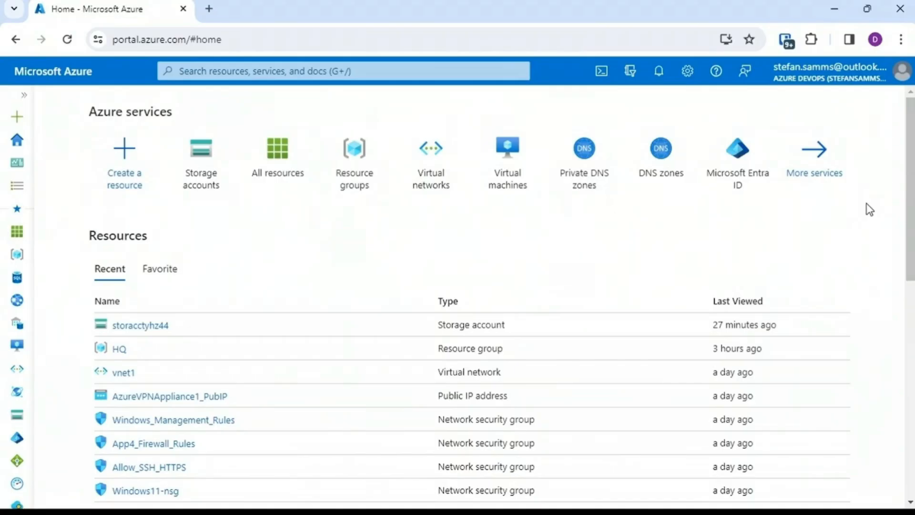
# Open a Bash Cloud Shell from the portal home page, maximize it, and run az storage account list.
pyautogui.click(602, 73)
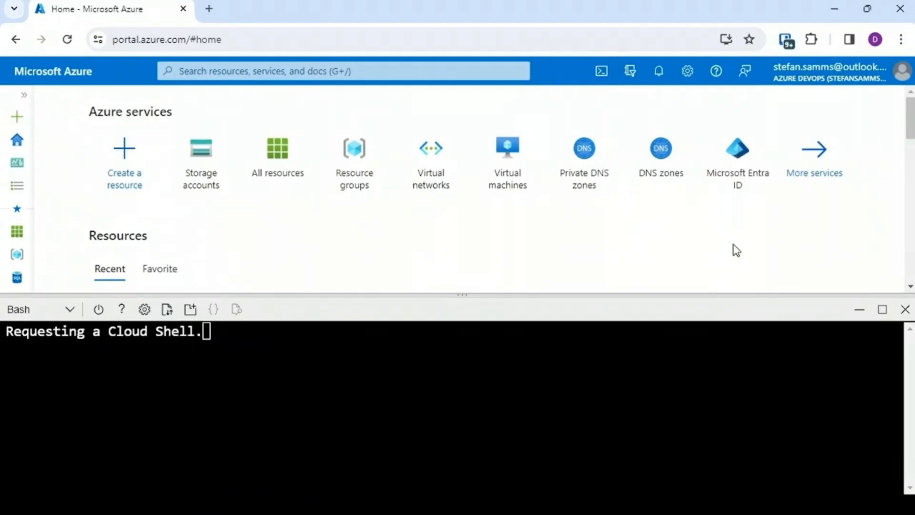
pyautogui.click(882, 310)
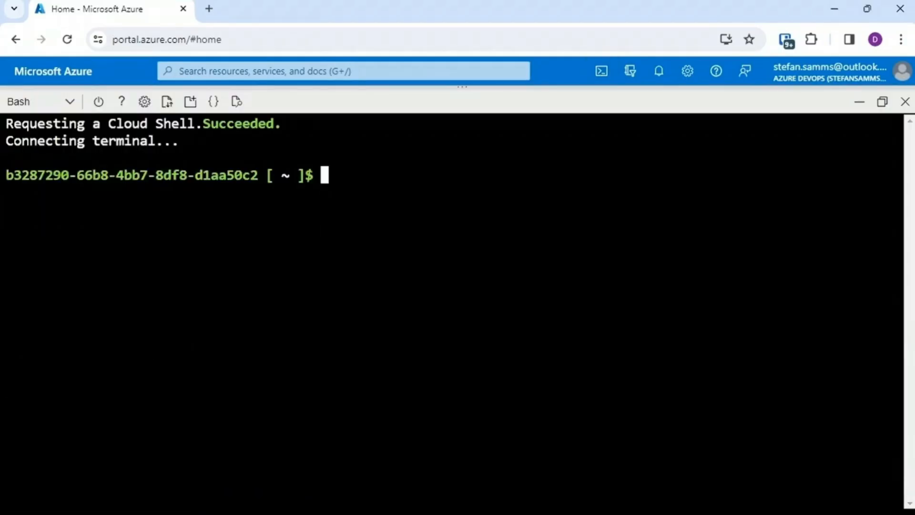
pyautogui.write('az storage account list')
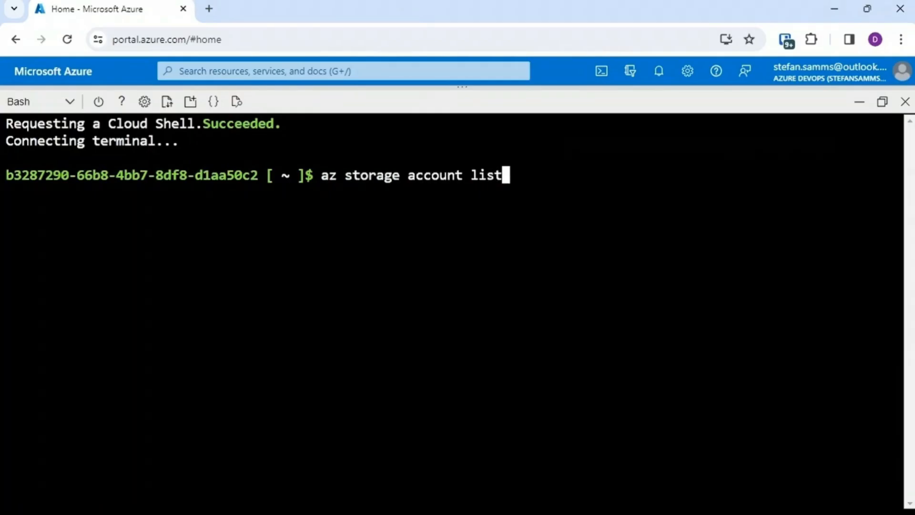
pyautogui.press('Return')
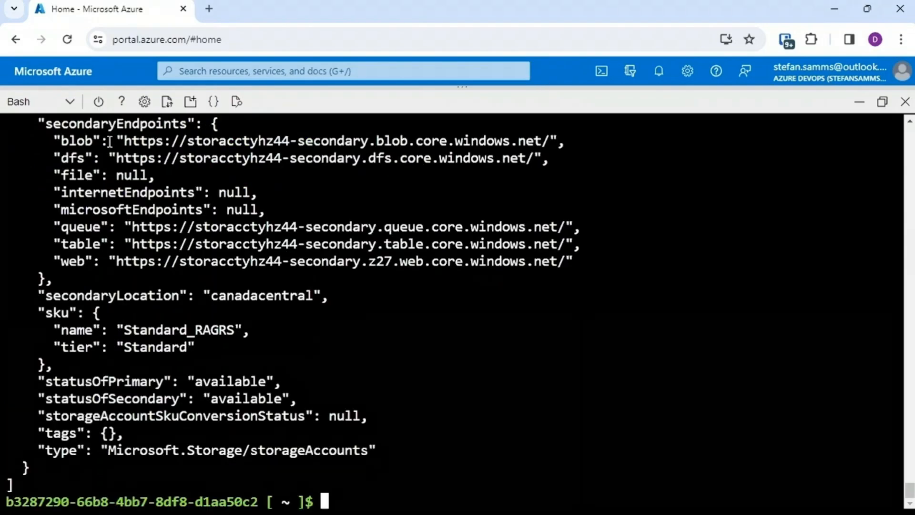
# Clear the terminal and list only the storage account names with az storage account list --query [].name.
pyautogui.write('clear')
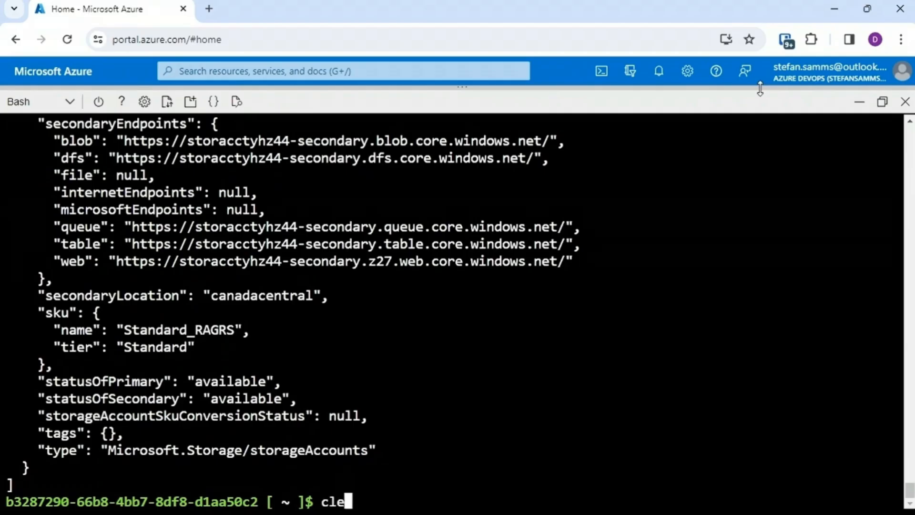
pyautogui.press('Return')
pyautogui.press('Up')
pyautogui.press('Up')
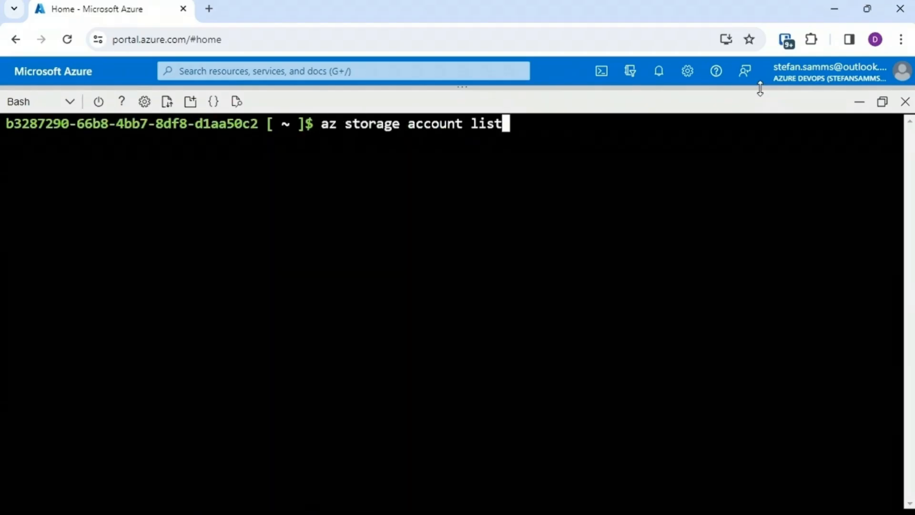
pyautogui.write('--query [].name')
pyautogui.press('Return')
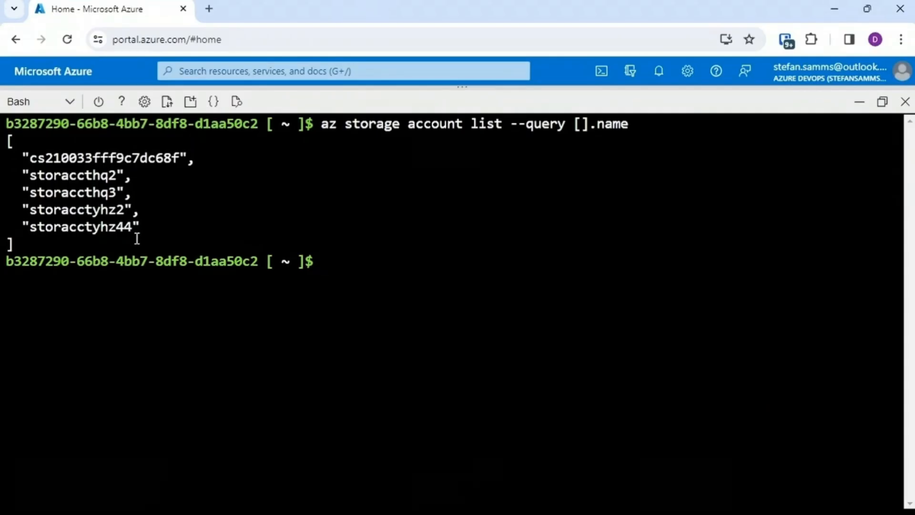
# List the account's access keys with az storage account keys list --account-name storacctyhz44 --resource-group hq --output table.
pyautogui.moveTo(135, 227); pyautogui.dragTo(30, 229)
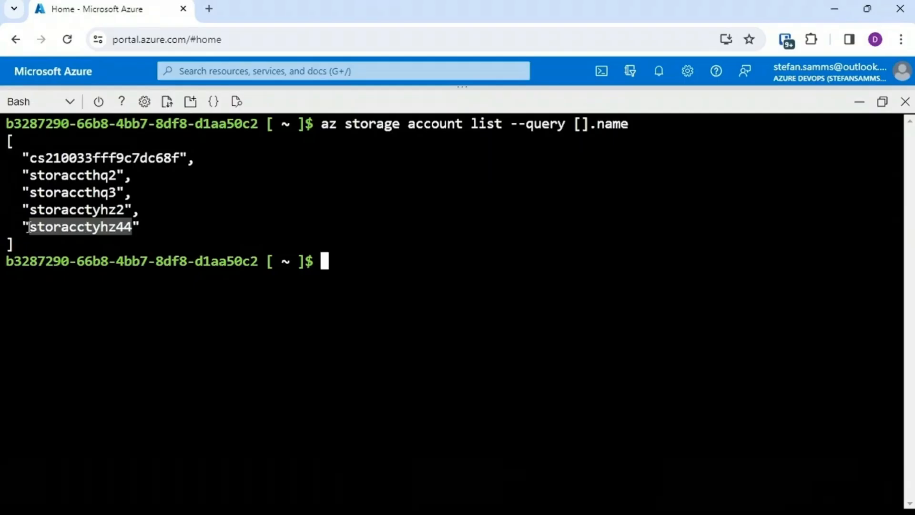
pyautogui.write('az storage account keys list --account-name storacctyhz44 --resource-group hq --output table')
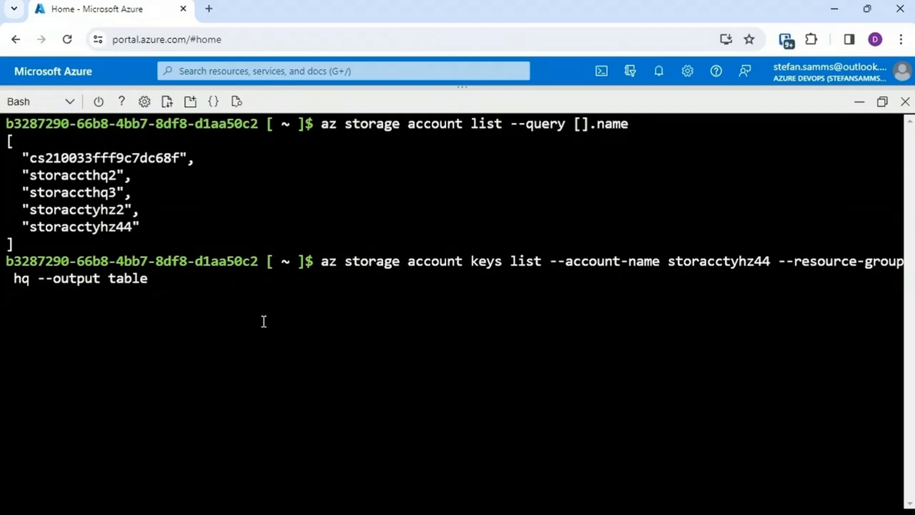
pyautogui.press('Return')
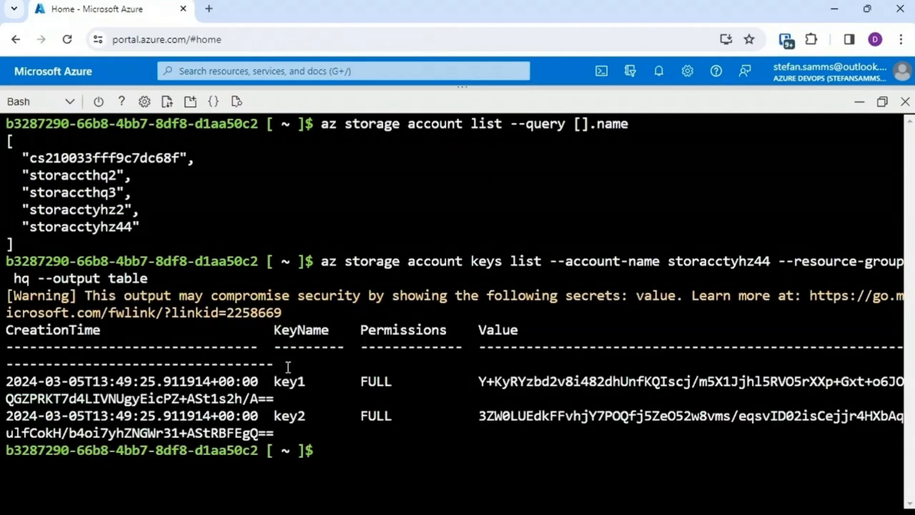
# Review both access keys in the output table and copy the value of key1.
pyautogui.moveTo(275, 381); pyautogui.dragTo(311, 381)
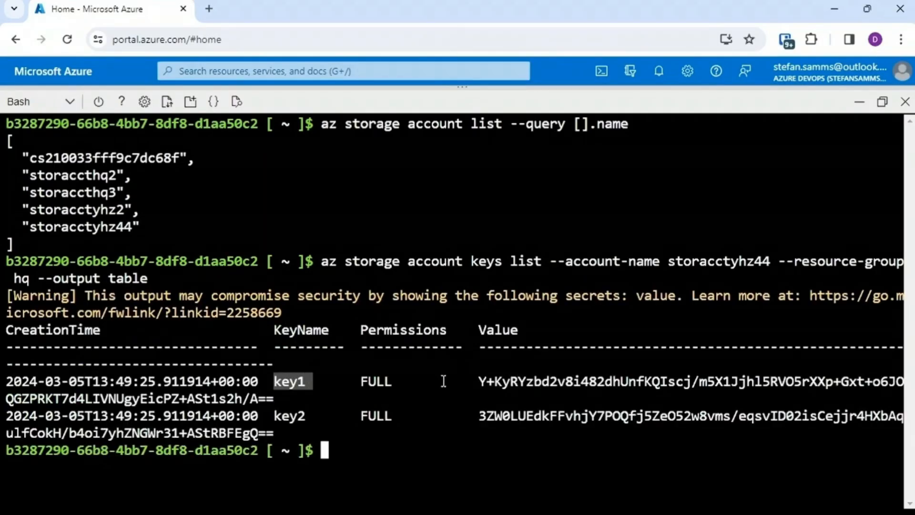
pyautogui.moveTo(478, 381); pyautogui.dragTo(279, 397)
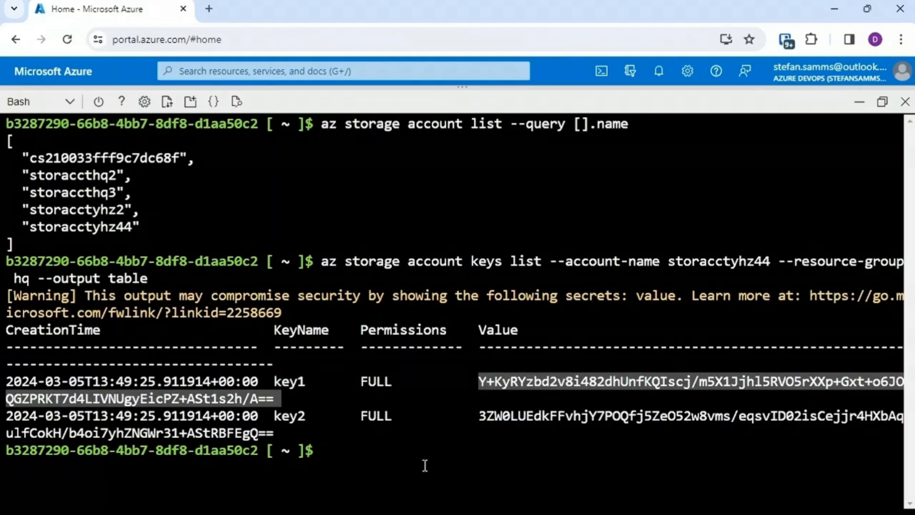
pyautogui.click(480, 416)
pyautogui.moveTo(481, 416); pyautogui.dragTo(299, 432)
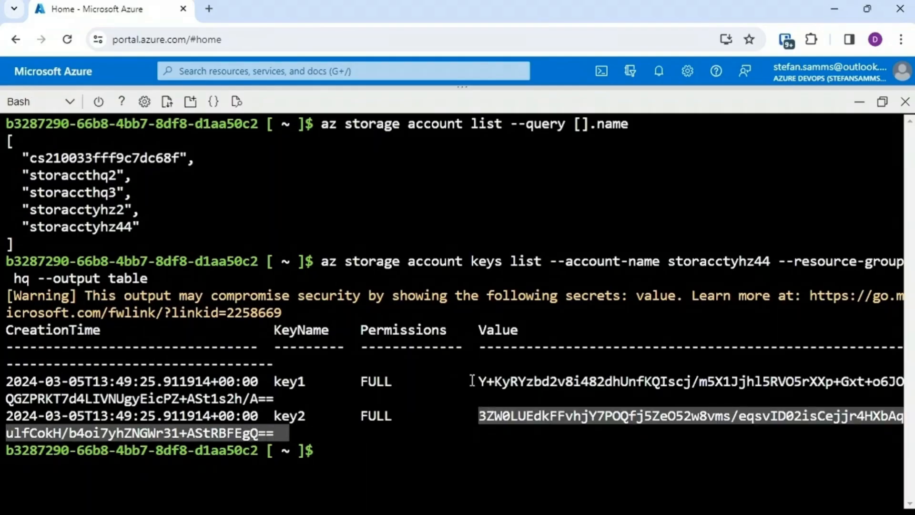
pyautogui.moveTo(476, 380); pyautogui.dragTo(278, 393)
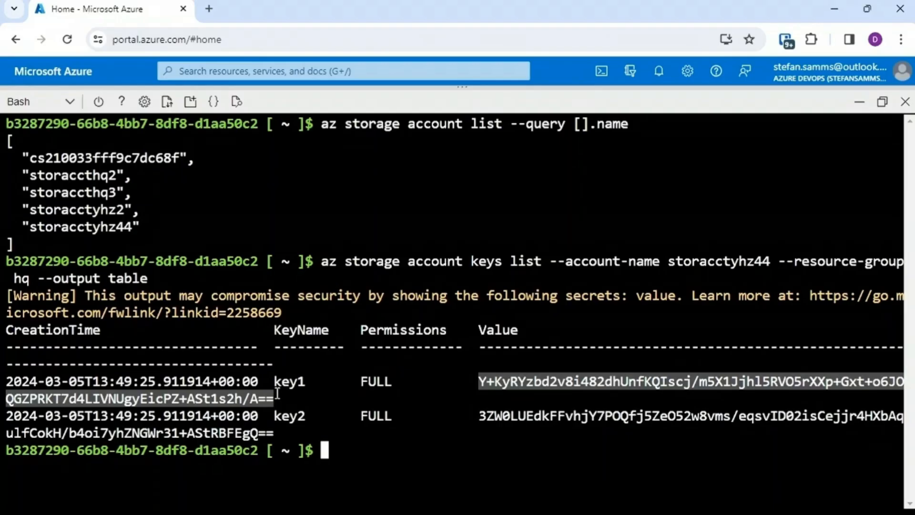
pyautogui.hotkey('ctrl', 'c')
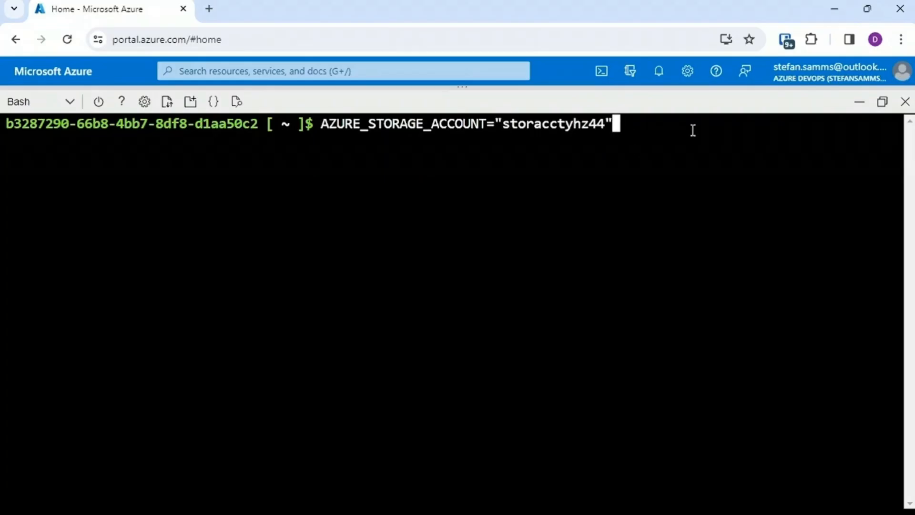
# Clear the terminal and set the shell variable with AZURE_STORAGE_ACCOUNT="storacctyhz44".
pyautogui.press('Return')
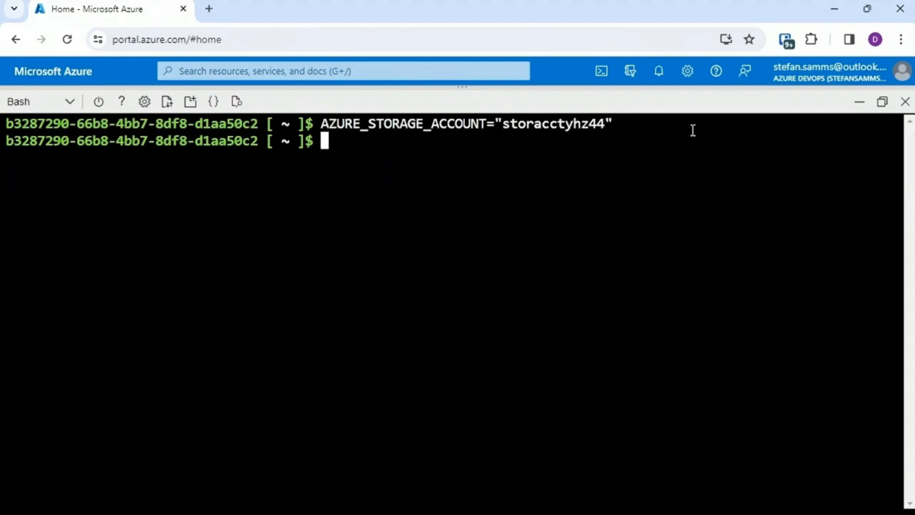
# Print the storage account variable with echo $AZURE_STORAGE_ACCOUNT.
pyautogui.hotkey('ctrl', 'v')
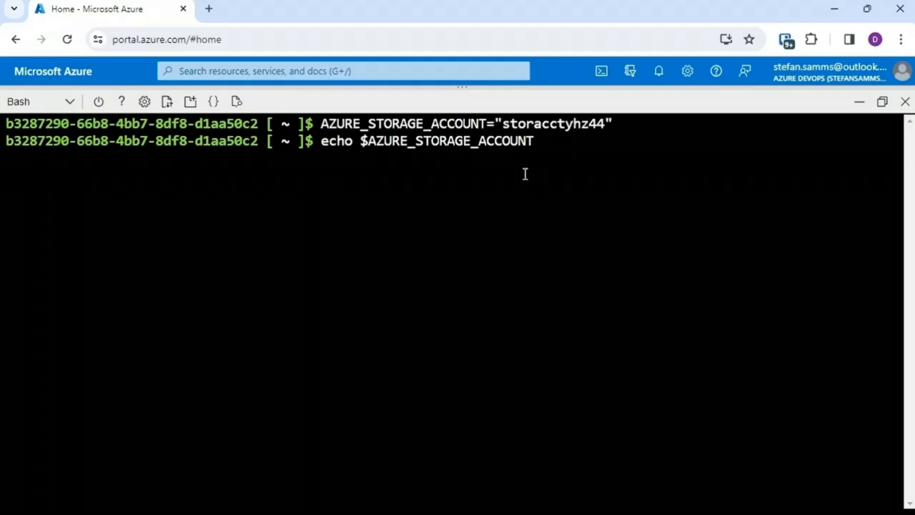
pyautogui.press('Return')
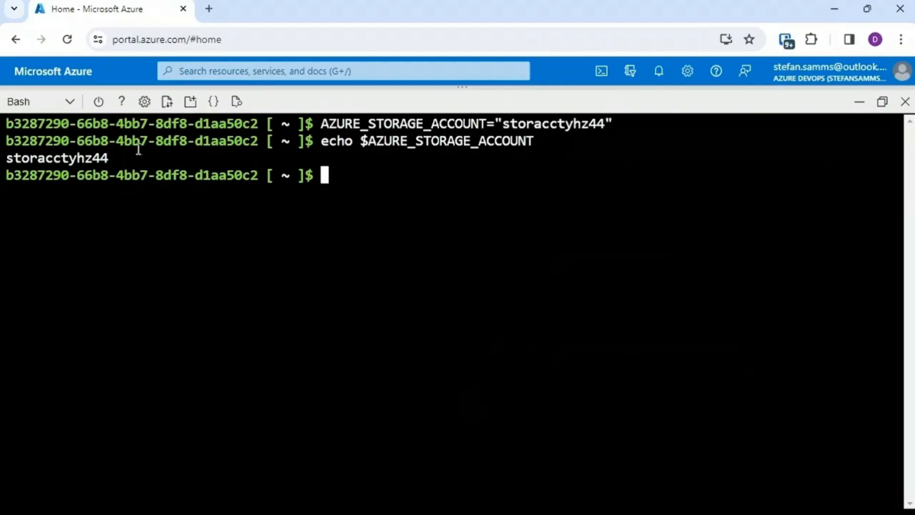
# Set the shell variable AZURE_STORAGE_ACCESS_KEY to the copied access key without a leading space, and print it with echo $AZURE_STORAGE_ACCESS_KEY.
pyautogui.hotkey('ctrl', 'v')
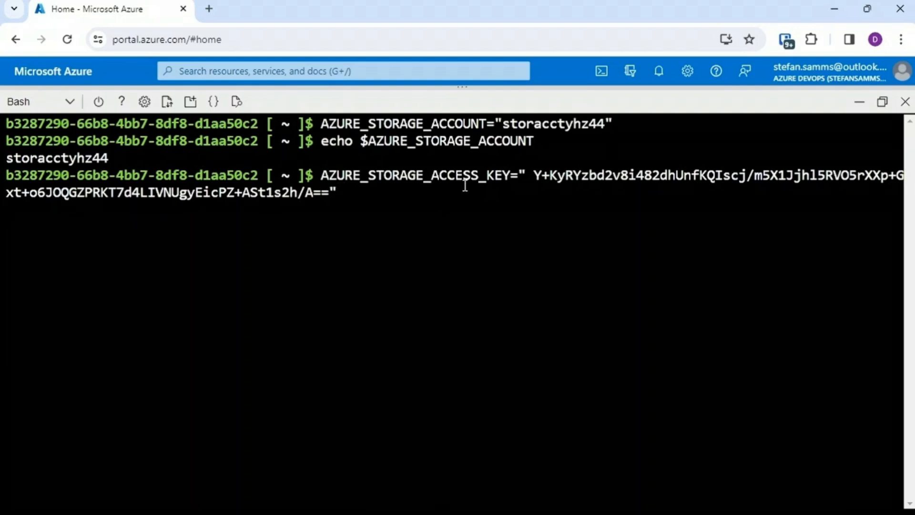
pyautogui.press('Left')
pyautogui.press('Left')
pyautogui.press('Left')
pyautogui.press('Left')
pyautogui.press('Left')
pyautogui.press('Left')
pyautogui.press('Left')
pyautogui.press('Left')
pyautogui.press('Left')
pyautogui.press('Left')
pyautogui.press('Left')
pyautogui.press('Left')
pyautogui.press('Left')
pyautogui.press('Left')
pyautogui.press('Left')
pyautogui.press('Left')
pyautogui.press('Left')
pyautogui.press('Left')
pyautogui.press('Left')
pyautogui.press('Left')
pyautogui.press('Left')
pyautogui.press('BackSpace')
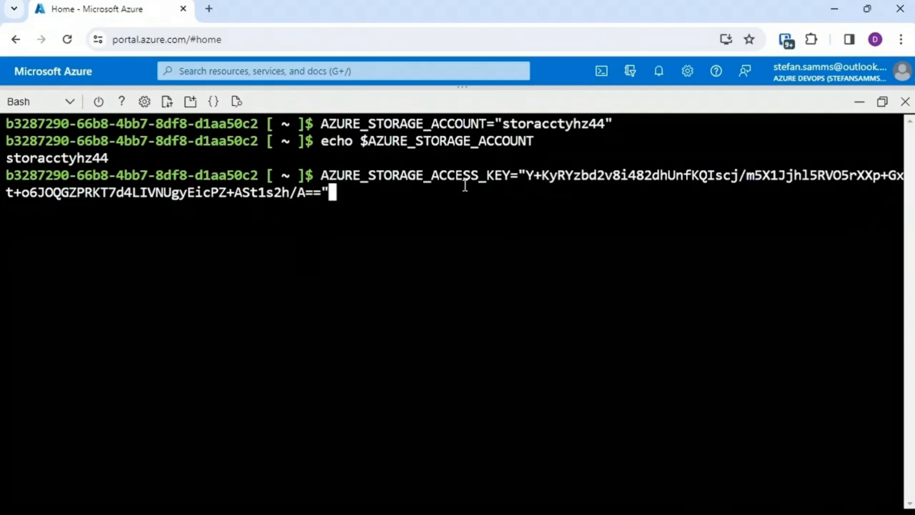
pyautogui.press('Return')
pyautogui.hotkey('ctrl', 'v')
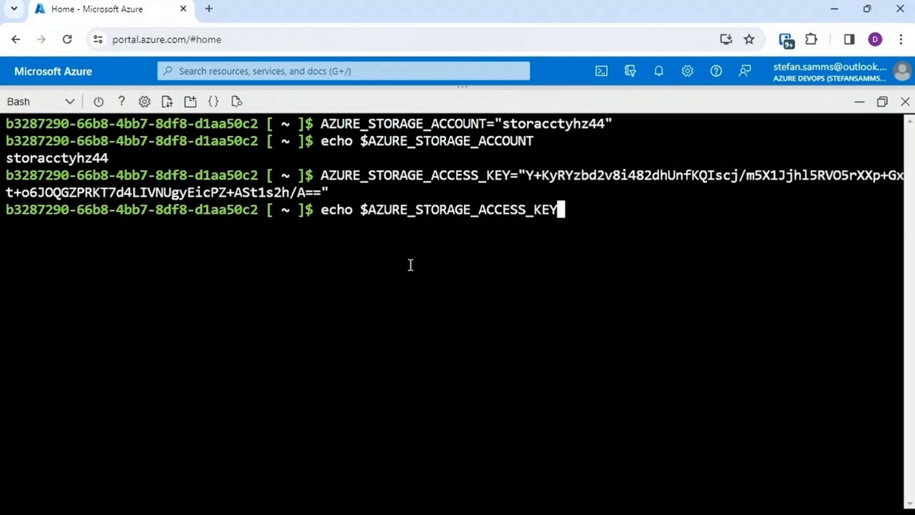
pyautogui.press('Return')
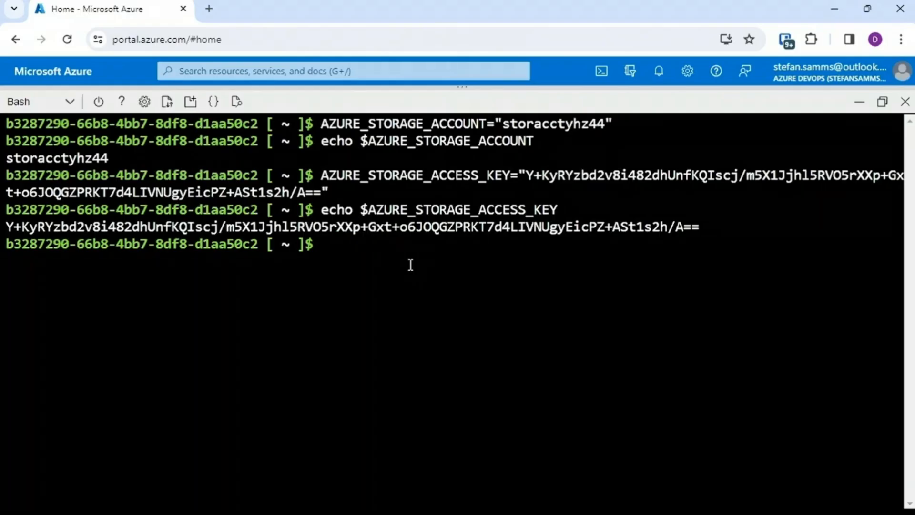
# Create a container with az storage container create --name westernregion --account-name $AZURE_STORAGE_ACCOUNT --account-key $AZURE_STORAGE_ACCESS_KEY.
pyautogui.hotkey('ctrl', 'v')
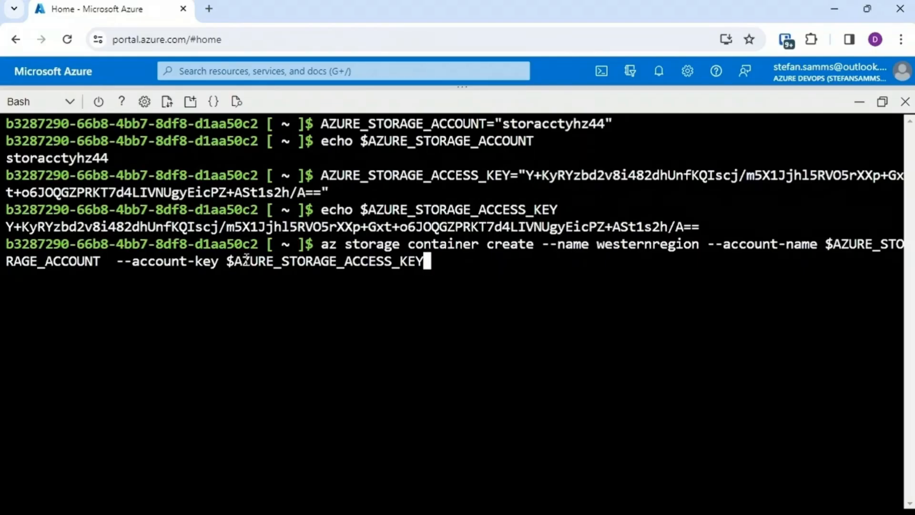
pyautogui.press('Return')
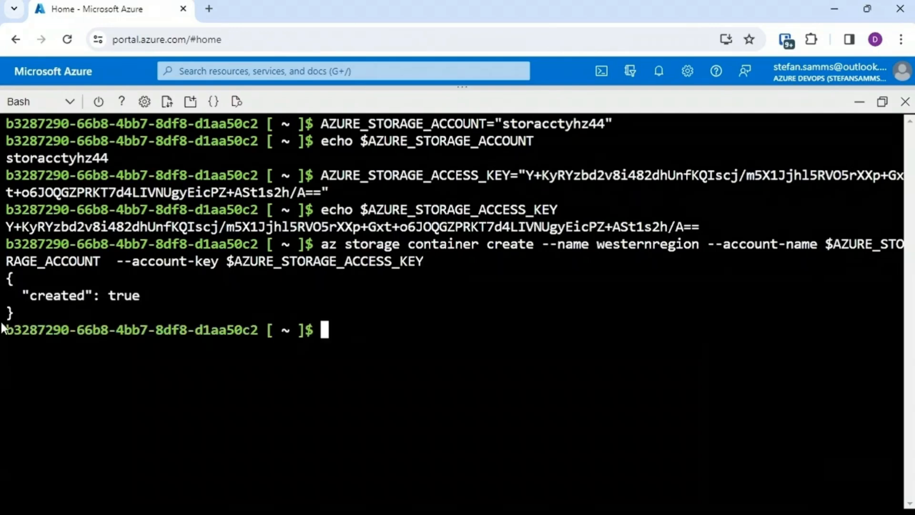
# Minimize Cloud Shell, open the containers of storage account storacctyhz44 in the portal and view the contents of westernregion.
pyautogui.click(858, 102)
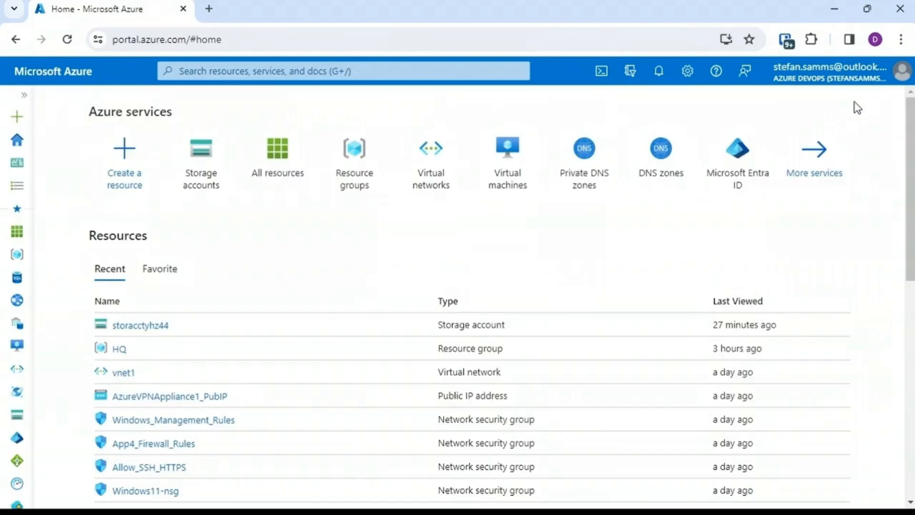
pyautogui.click(200, 179)
pyautogui.click(113, 371)
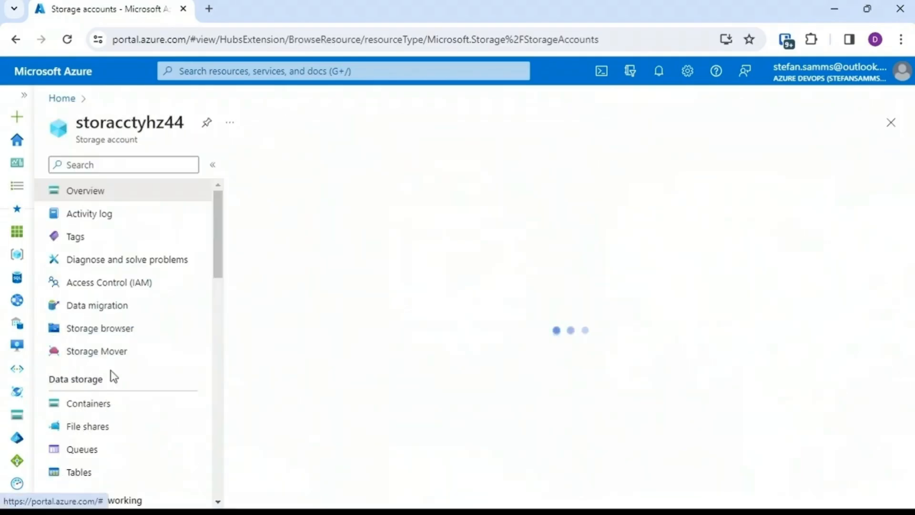
pyautogui.click(91, 426)
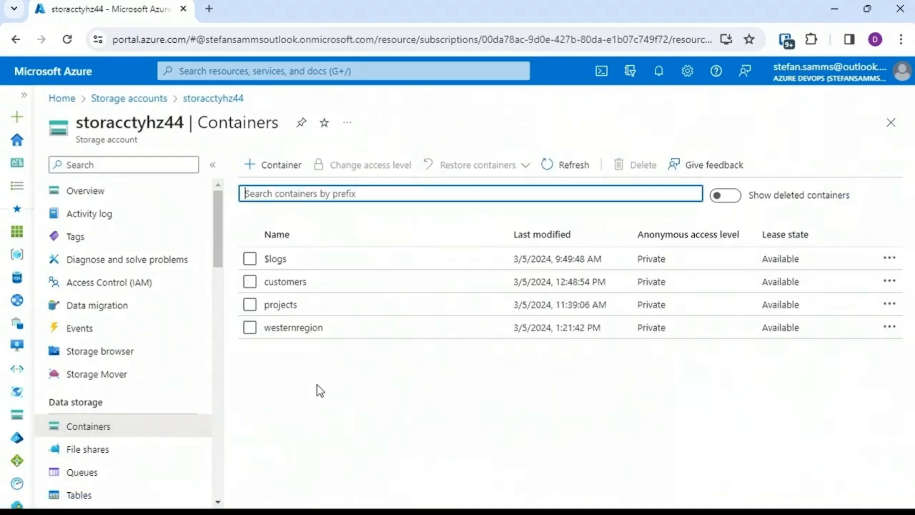
pyautogui.click(315, 329)
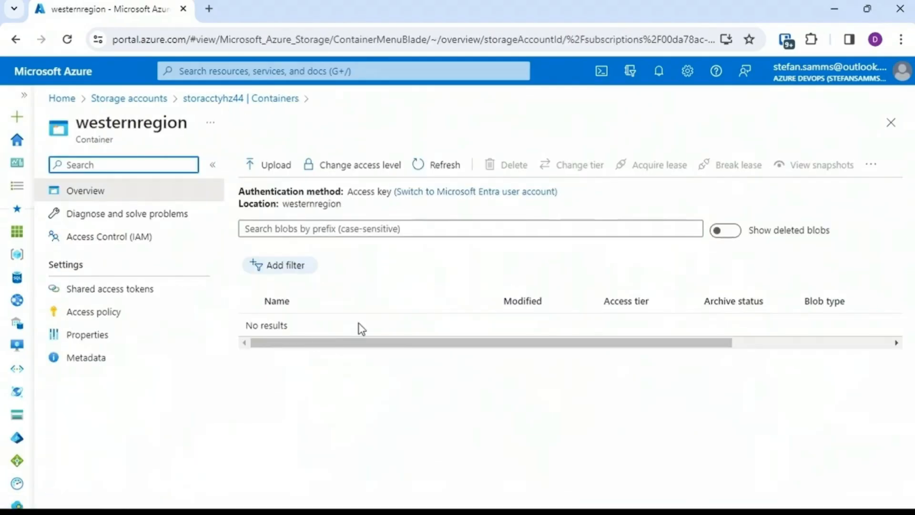
# Return to Cloud Shell, look at its file upload options, and list the home directory's files with dir to locate Budget1.txt.
pyautogui.click(600, 71)
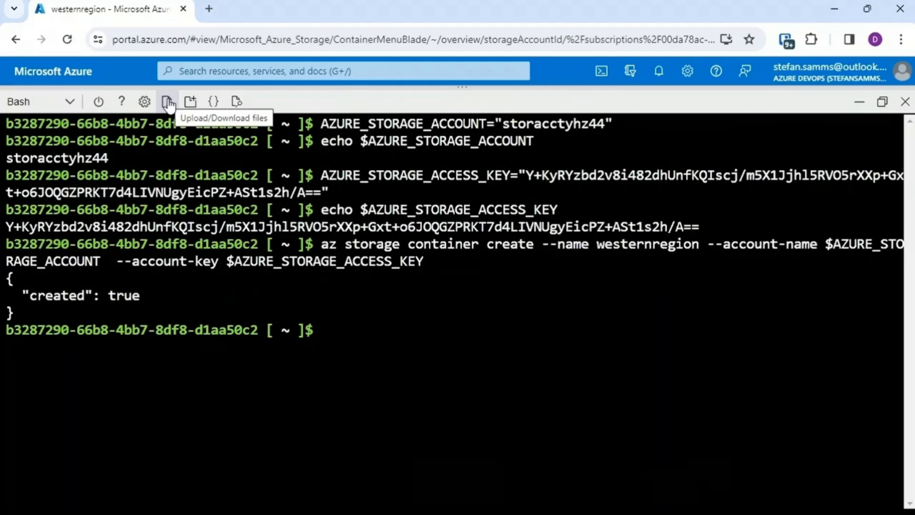
pyautogui.click(168, 102)
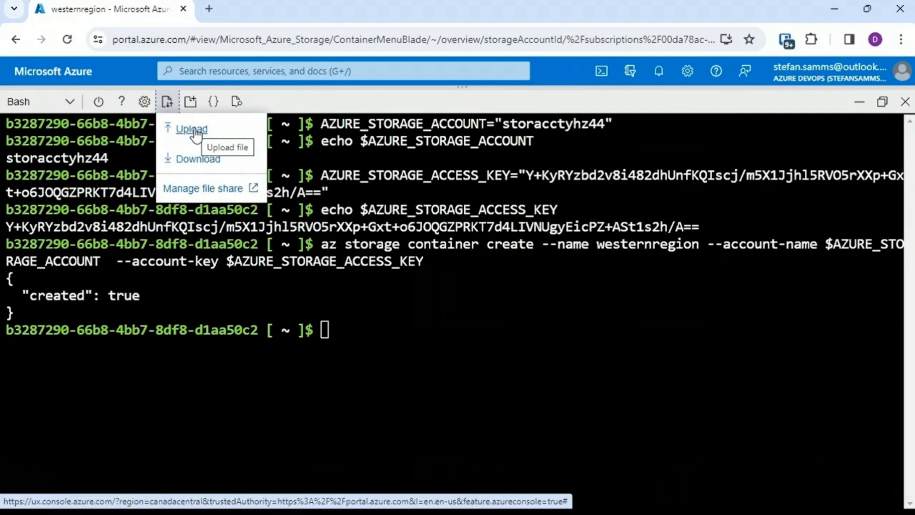
pyautogui.click(679, 374)
pyautogui.write('dir')
pyautogui.press('Return')
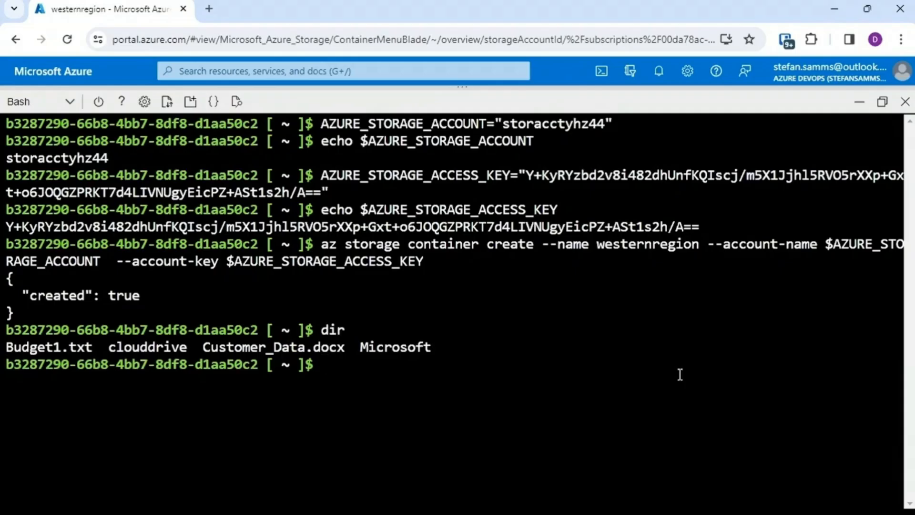
pyautogui.moveTo(93, 346); pyautogui.dragTo(3, 346)
# Clear the terminal and upload ./Budget1.txt to container westernregion as blob budget1.txt with az storage blob upload, passing the account name and key variables.
pyautogui.click(517, 435)
pyautogui.write('clear')
pyautogui.press('Return')
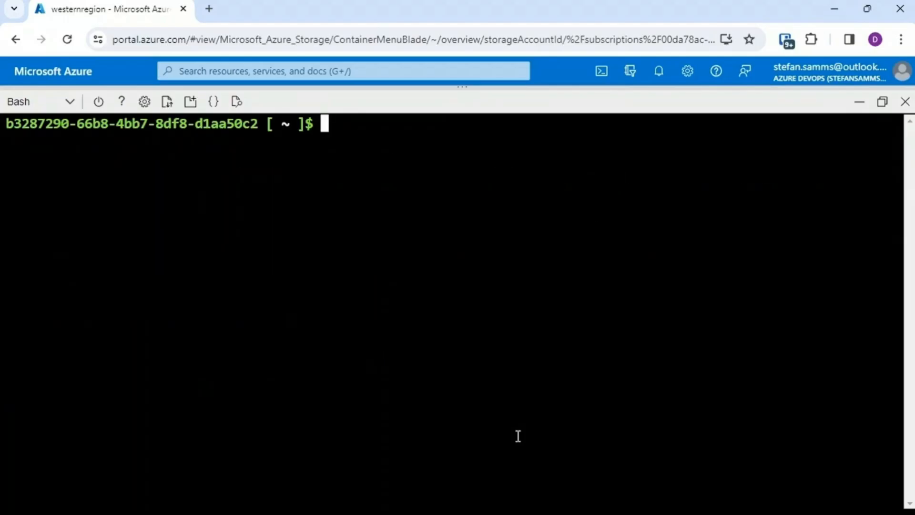
pyautogui.hotkey('ctrl', 'v')
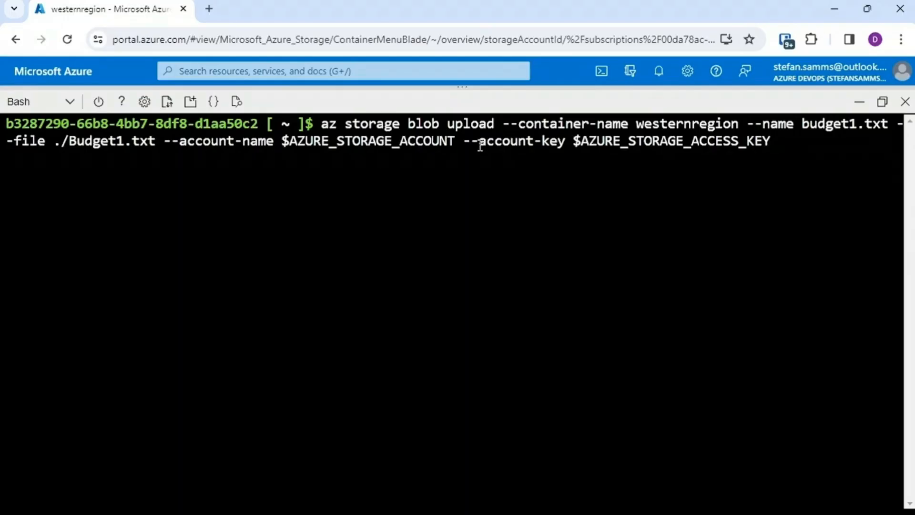
pyautogui.press('Return')
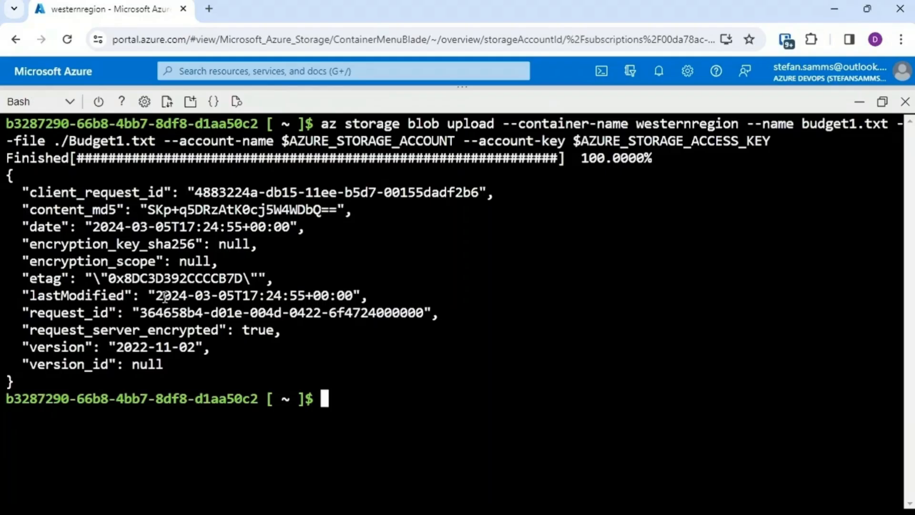
# Minimize Cloud Shell and refresh the westernregion container's blob list in the portal.
pyautogui.click(855, 102)
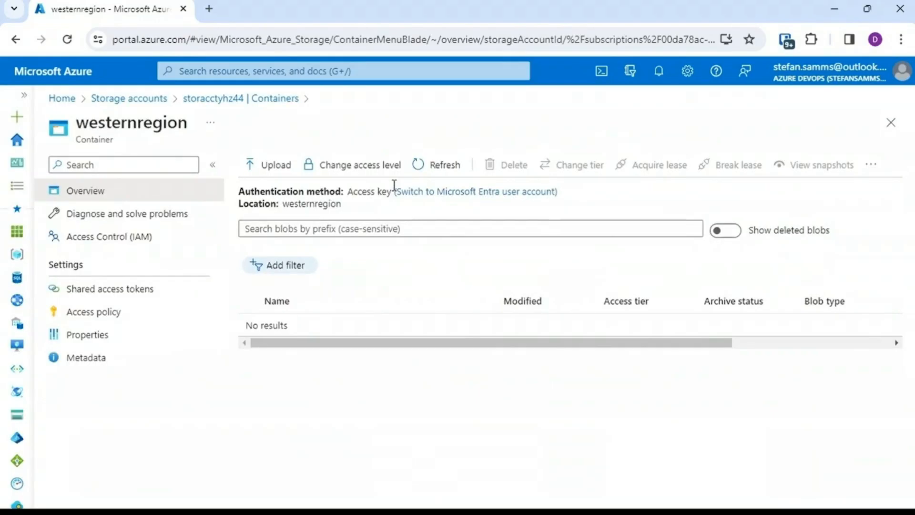
pyautogui.click(434, 170)
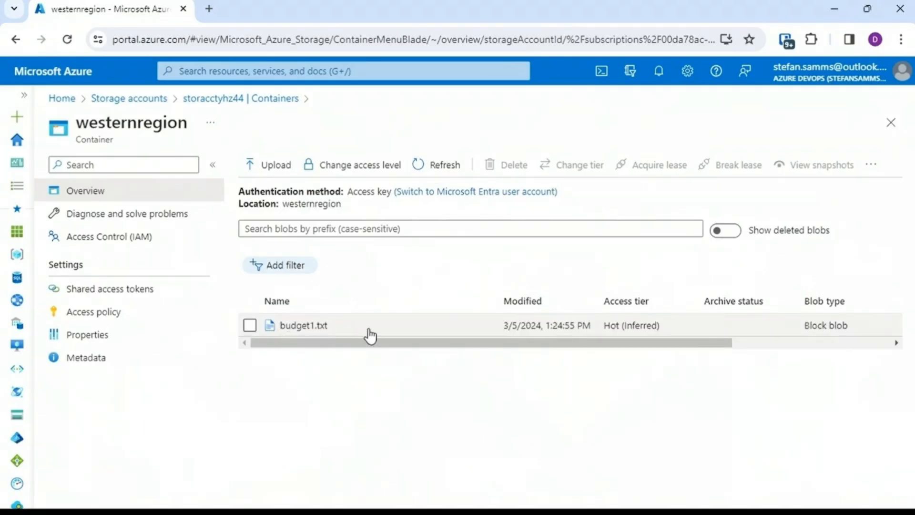
# Reopen Cloud Shell, clear it and list blob names with az storage blob list --container-name westernregion --query [].name, passing the account key and name variables.
pyautogui.click(601, 71)
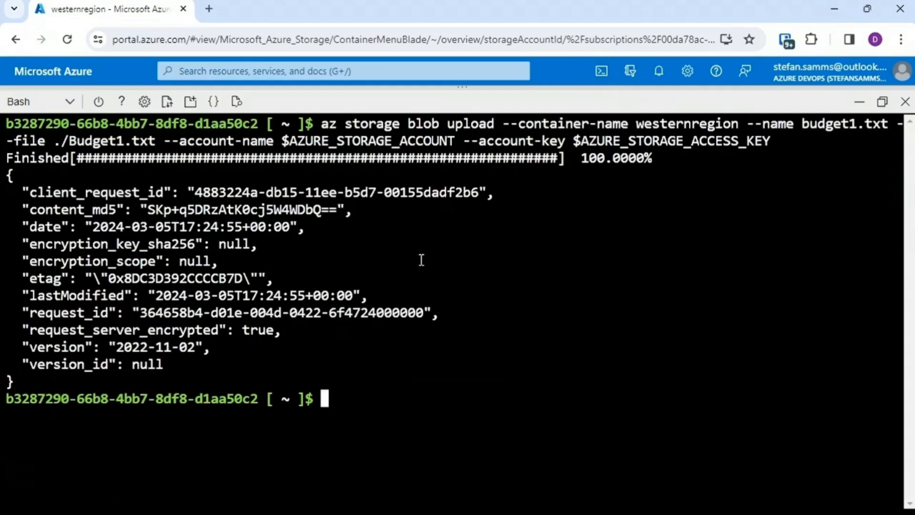
pyautogui.write('clear')
pyautogui.press('Return')
pyautogui.write('az storage blob list --account-key $AZURE_STORAGE_ACCESS_KEY --account-name $AZURE_STORAGE_ACCOUNT --container-name westernregion --query [].name')
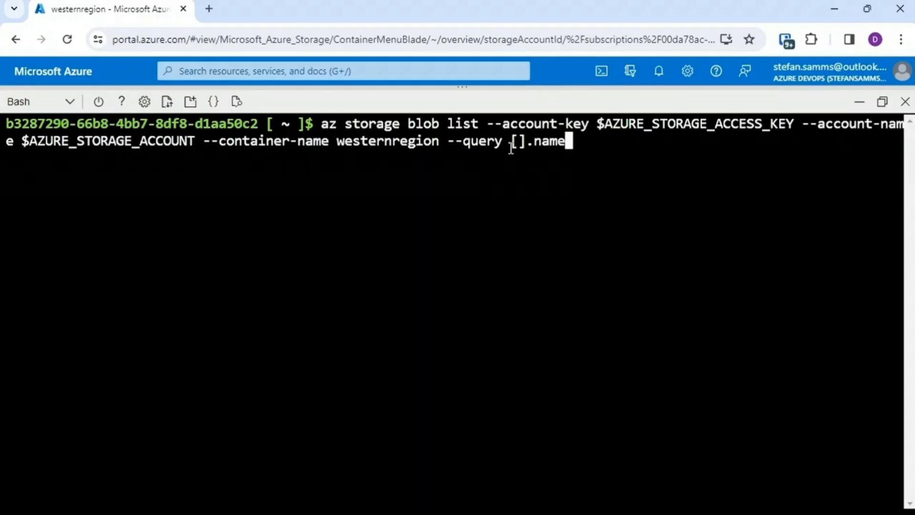
pyautogui.press('Return')
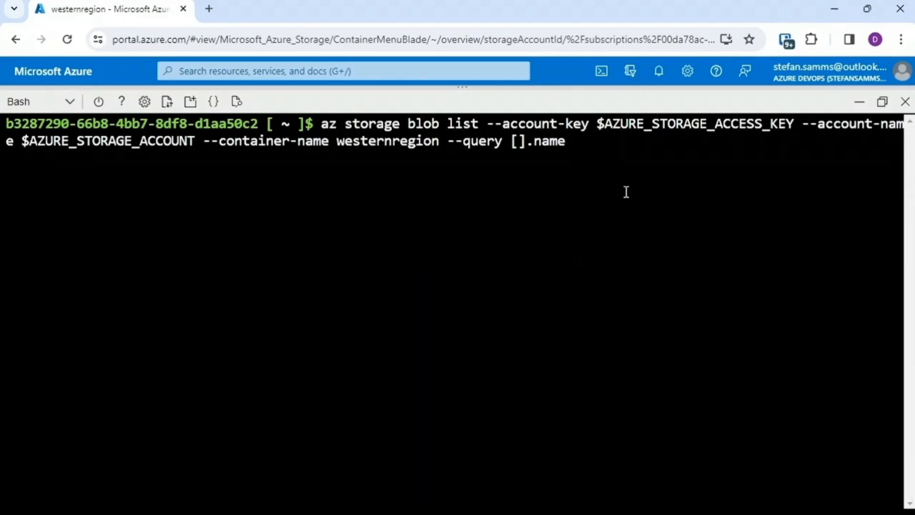